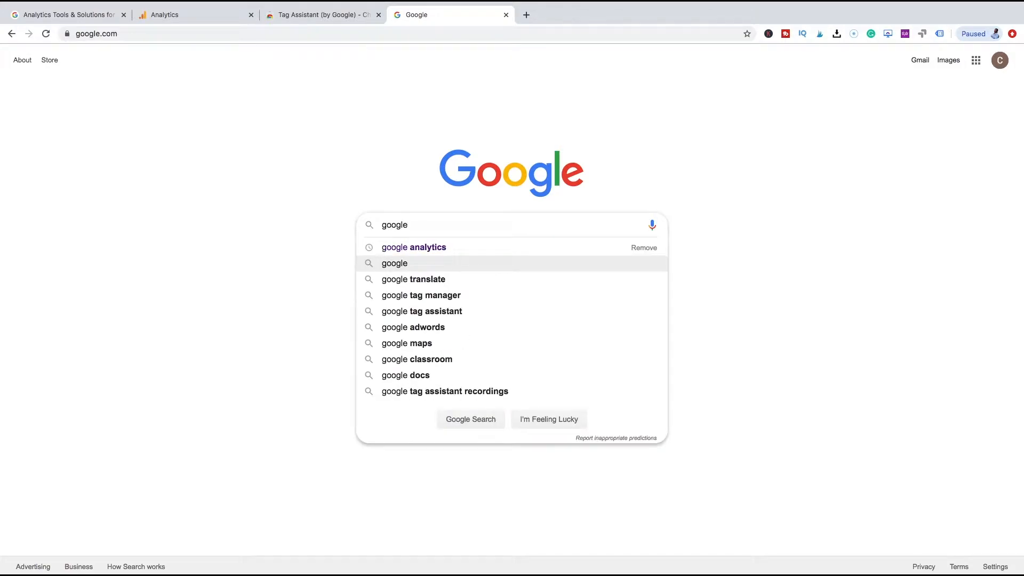
# Search Google for "google analytics" by taking the suggested query
pyautogui.press('Down')
pyautogui.press('Up')
pyautogui.press('Up')
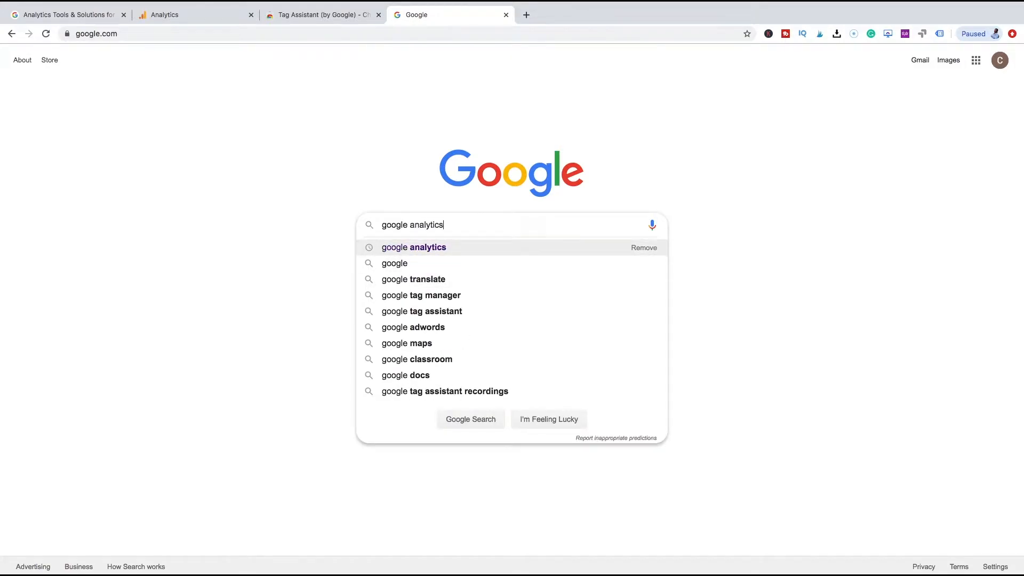
pyautogui.press('Return')
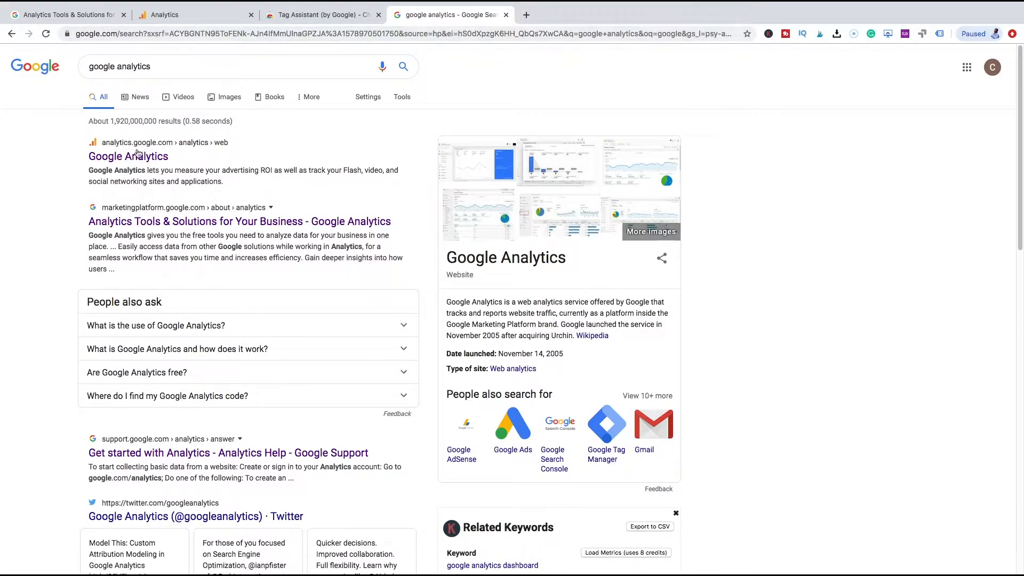
# Start the free Google Analytics sign-up from the Marketing Platform page and begin measuring to reach the account creation form
pyautogui.click(73, 10)
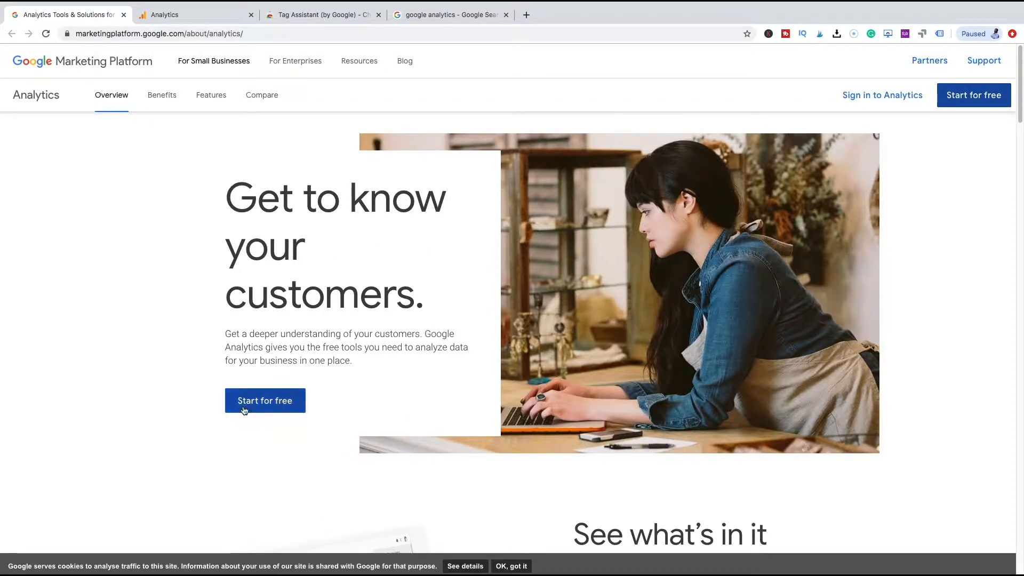
pyautogui.click(262, 409)
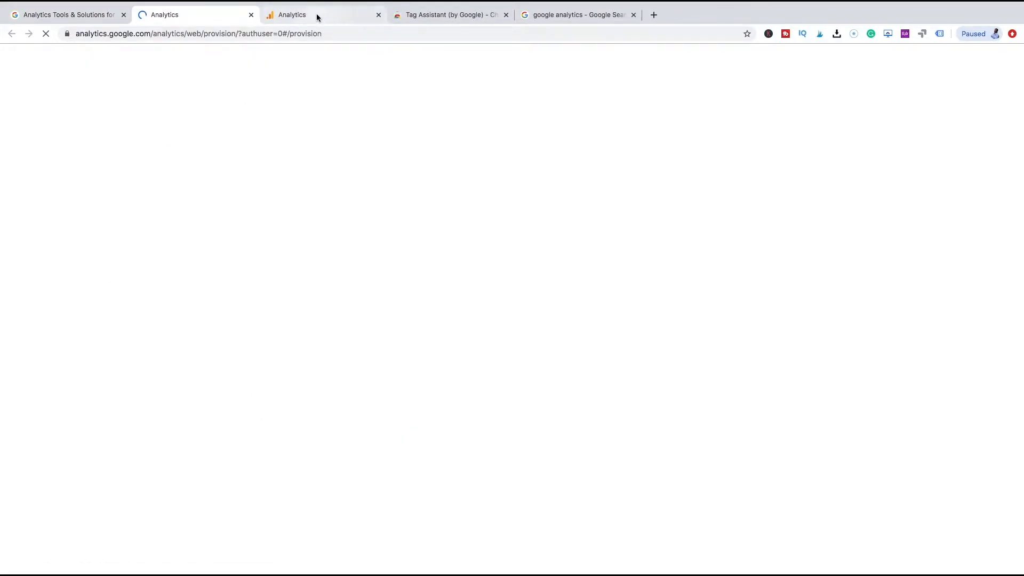
pyautogui.click(315, 15)
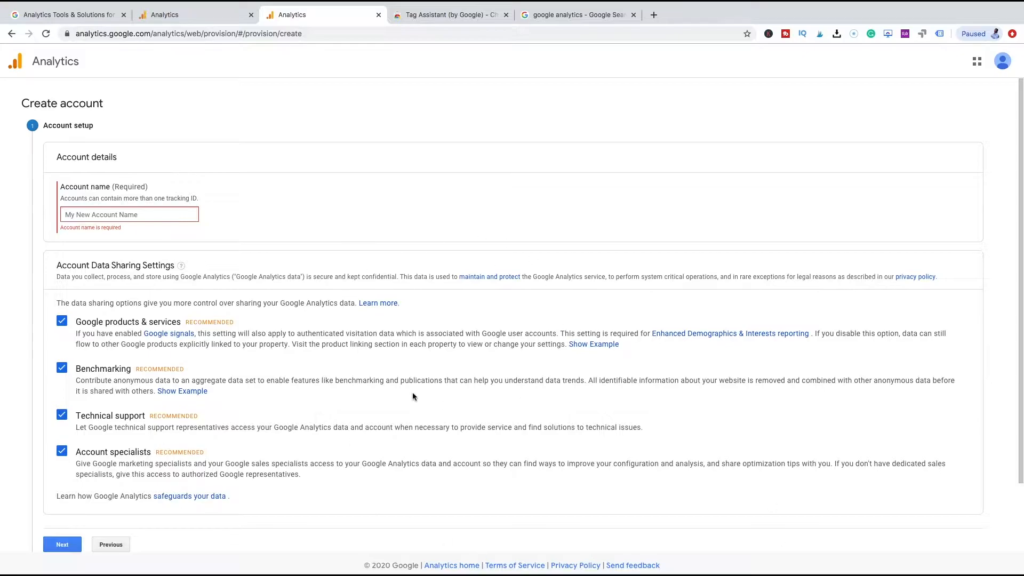
pyautogui.click(237, 16)
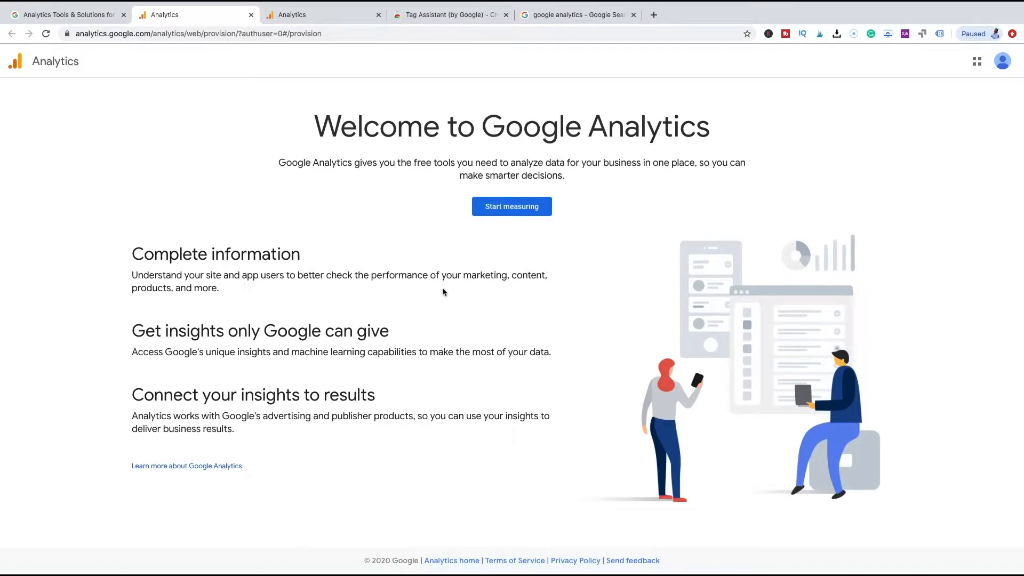
pyautogui.click(516, 209)
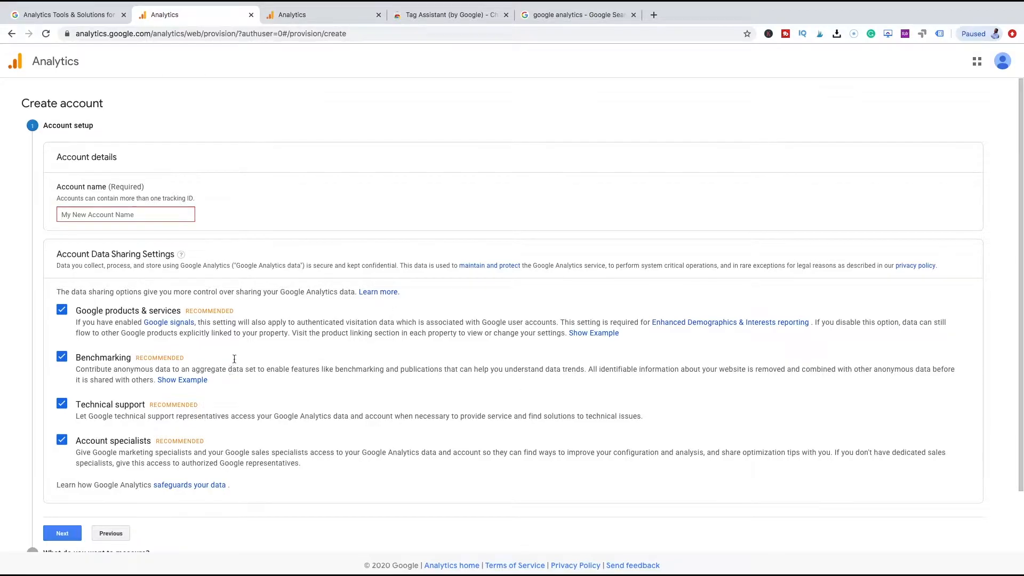
# Close the duplicate Analytics page and return to the new account creation form
pyautogui.click(338, 24)
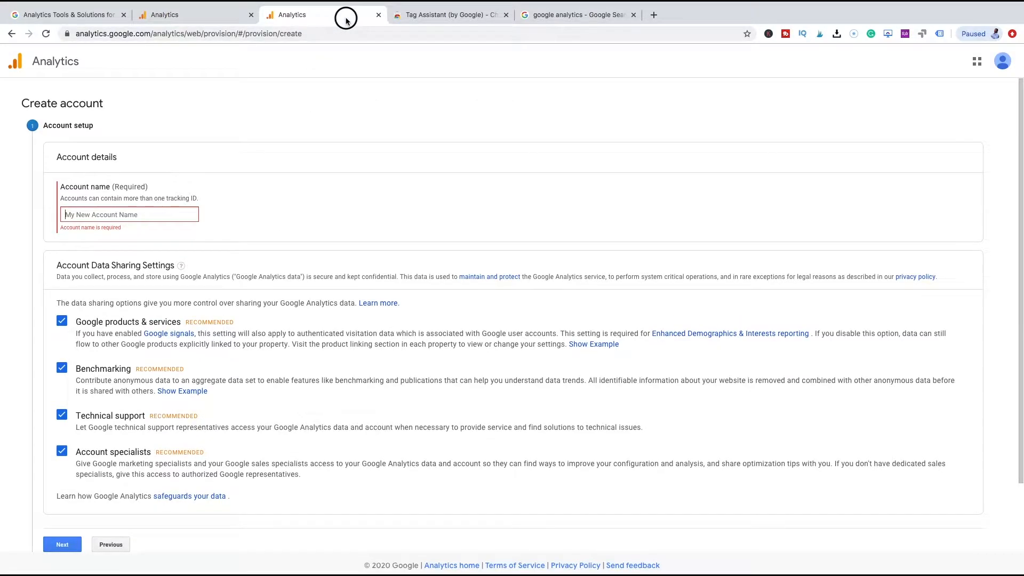
pyautogui.click(378, 14)
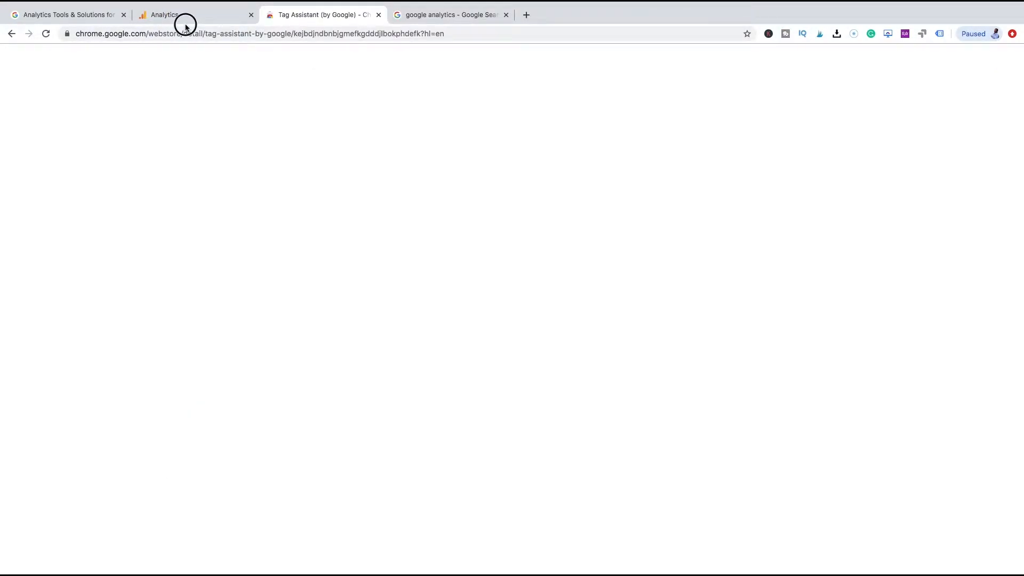
pyautogui.click(186, 21)
# Name the Analytics account Bloghustlers and continue with all the data sharing options enabled
pyautogui.click(112, 208)
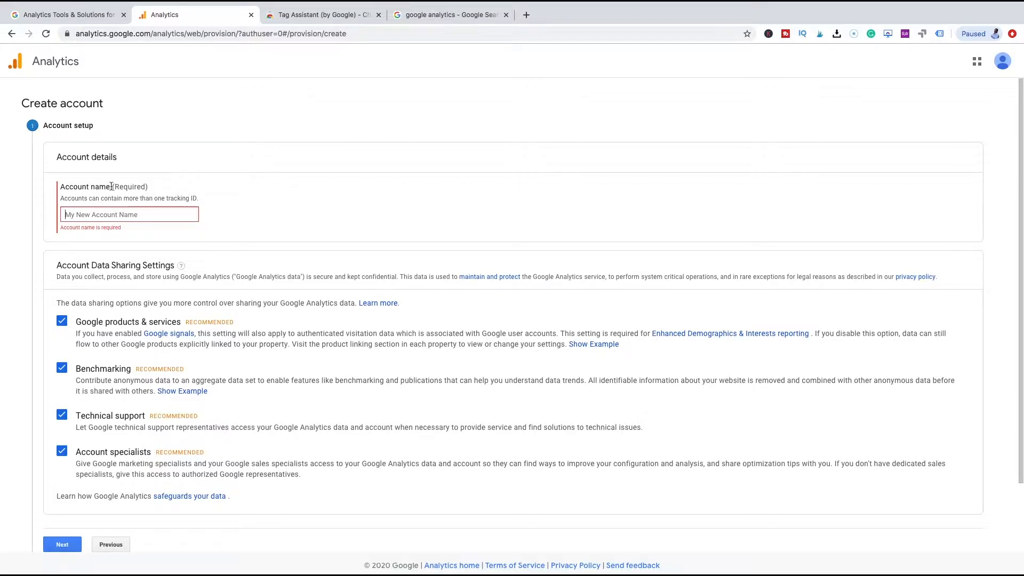
pyautogui.write('Blog')
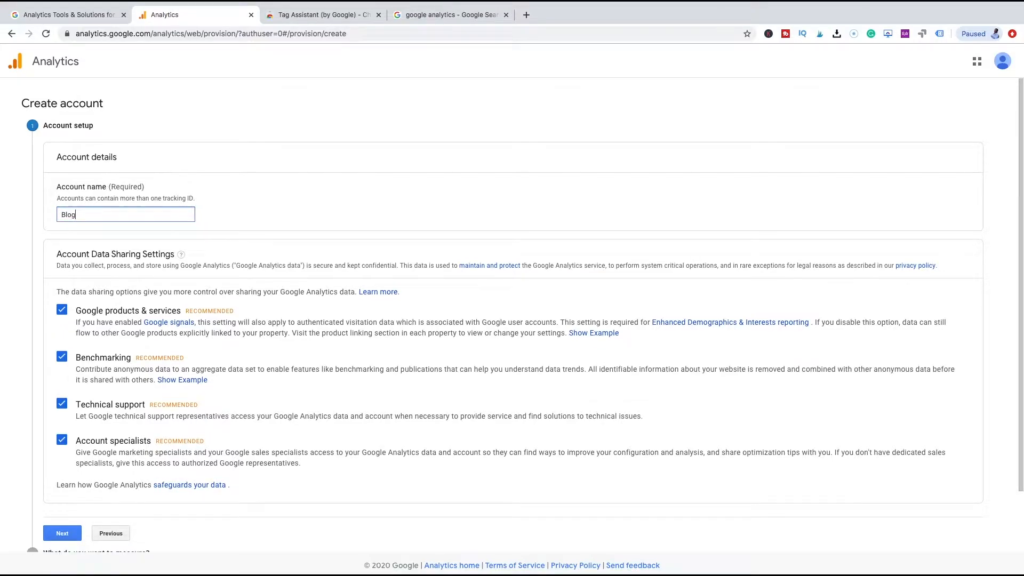
pyautogui.write('hustlers')
pyautogui.click(265, 206)
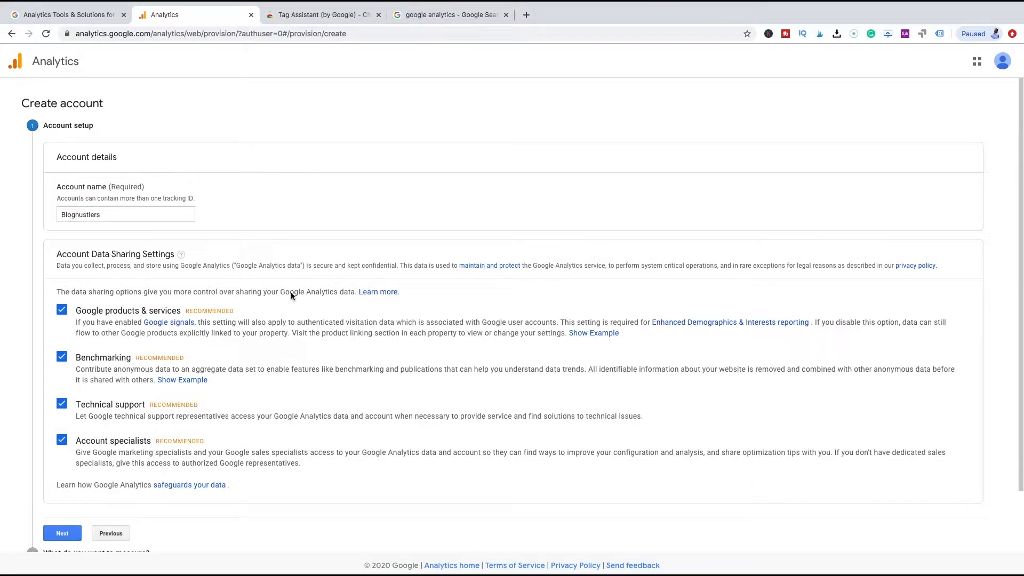
pyautogui.scroll(-3, 224, 310)
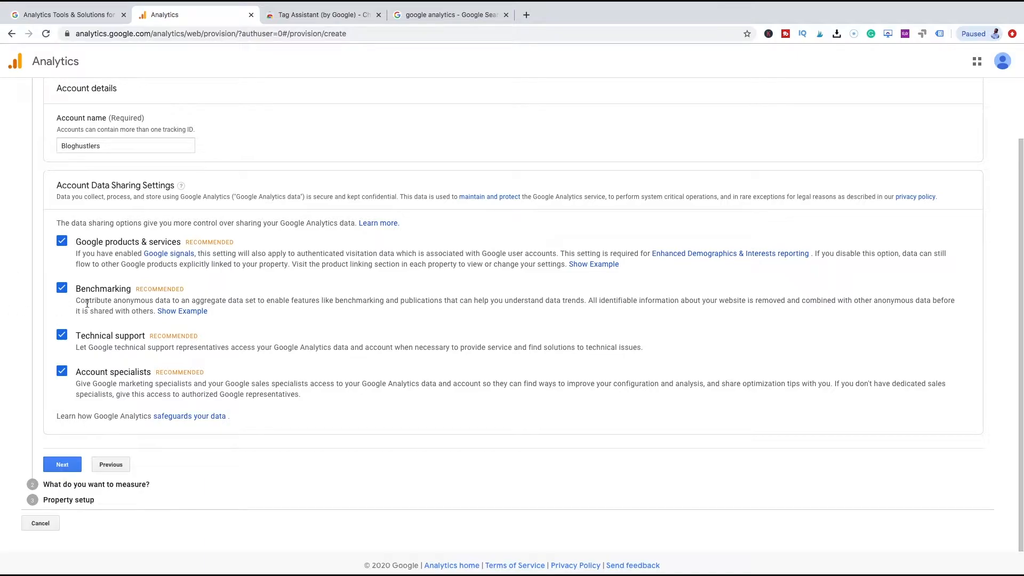
pyautogui.click(64, 464)
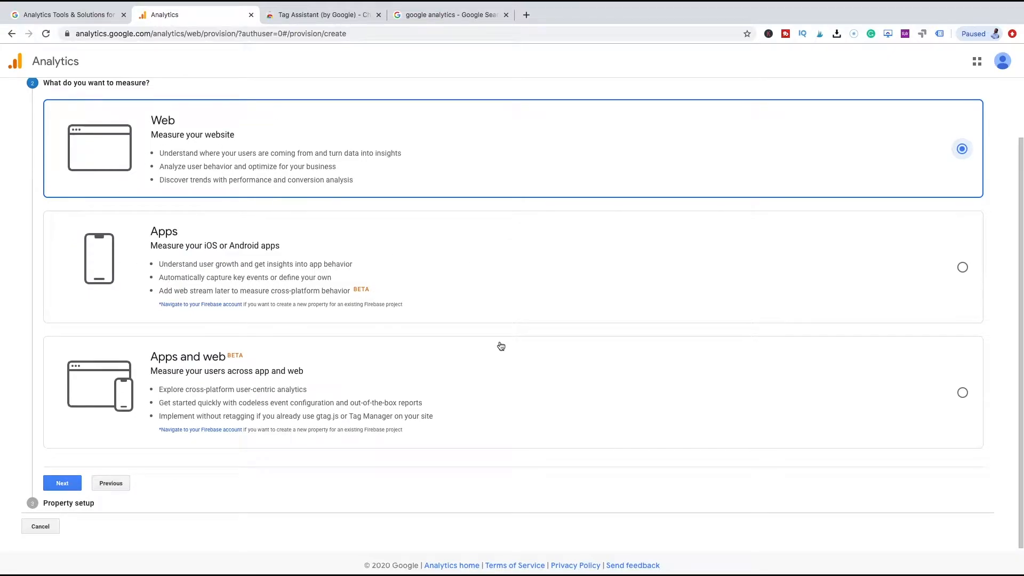
# Choose Web as what to measure and continue to the property setup
pyautogui.scroll(1, 252, 329)
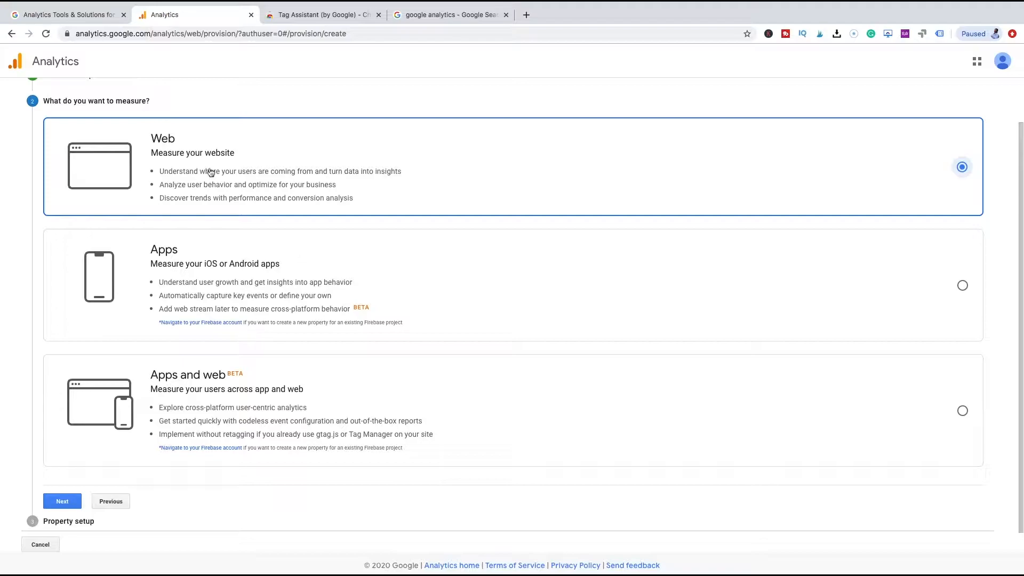
pyautogui.click(962, 411)
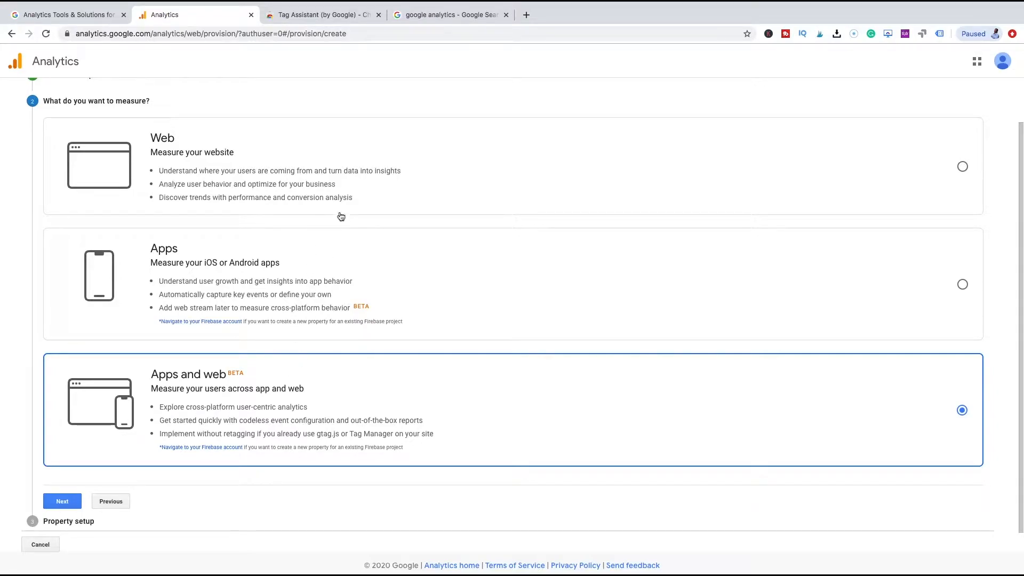
pyautogui.click(573, 160)
pyautogui.click(58, 501)
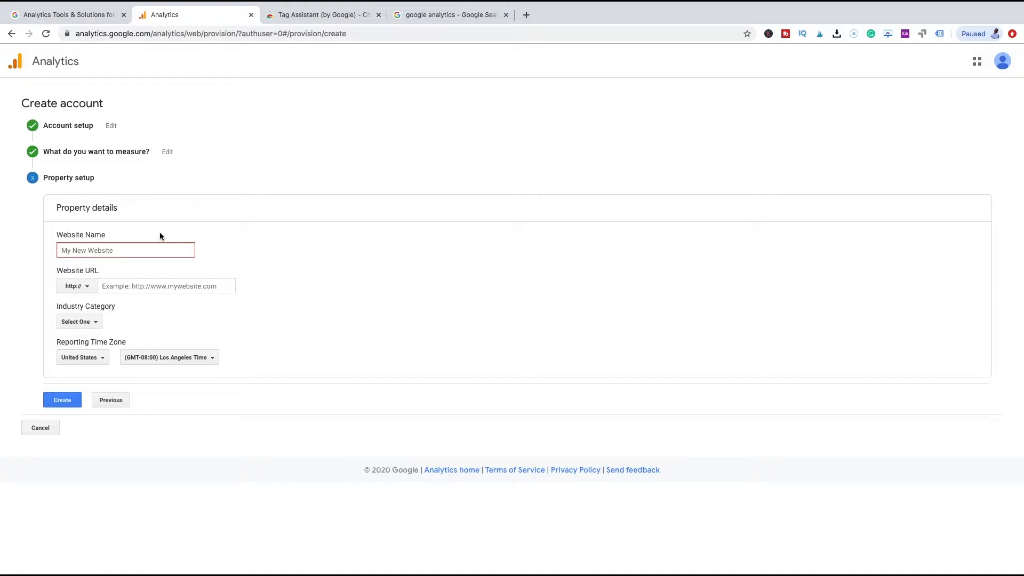
# Enter Blog Hustlers as the website name in the property details
pyautogui.write('Bloghustlers')
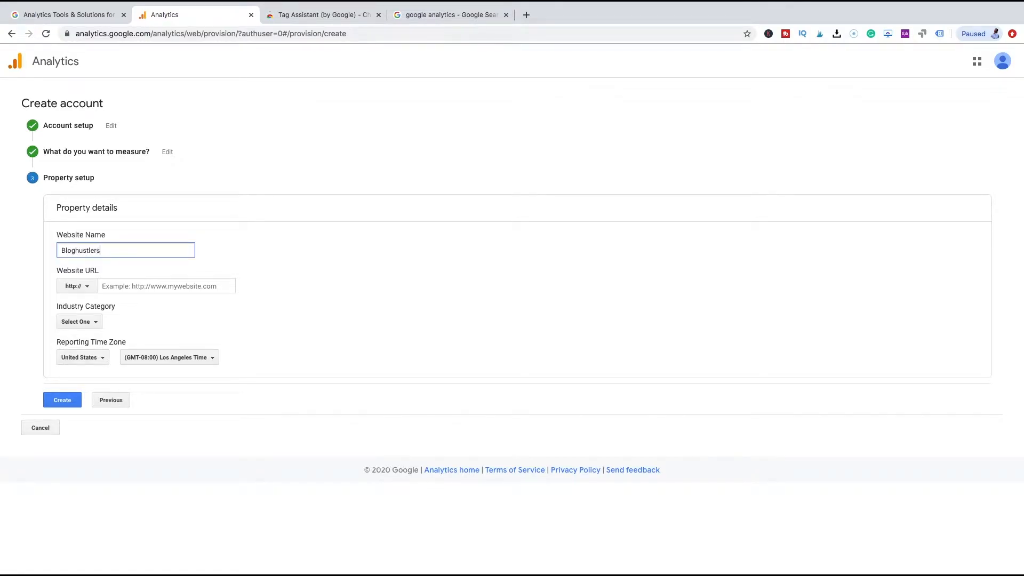
pyautogui.press('BackSpace')
pyautogui.press('BackSpace')
pyautogui.press('BackSpace')
pyautogui.press('BackSpace')
pyautogui.press('BackSpace')
pyautogui.write('Hustlers')
pyautogui.click(175, 288)
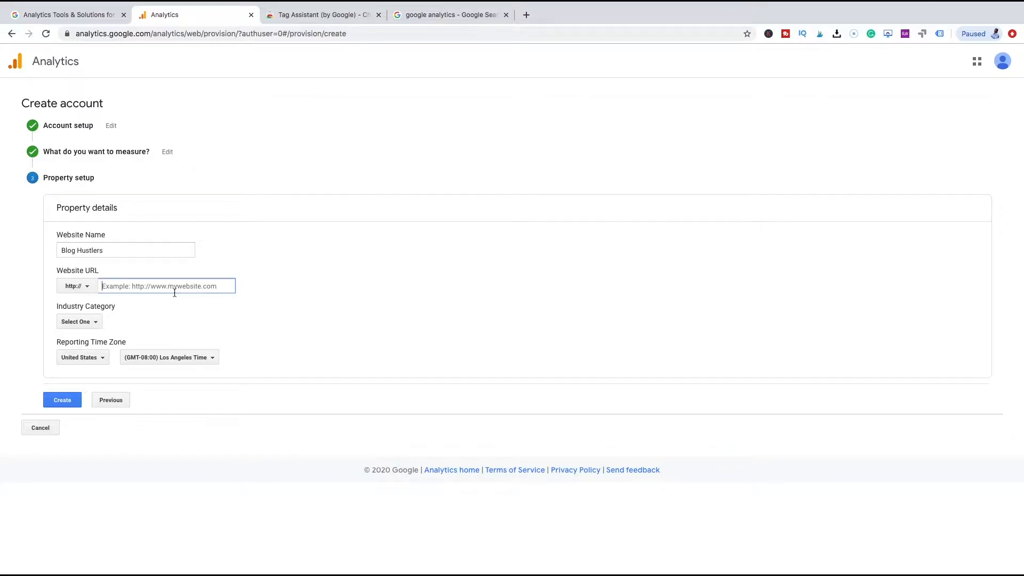
pyautogui.click(89, 290)
pyautogui.click(90, 292)
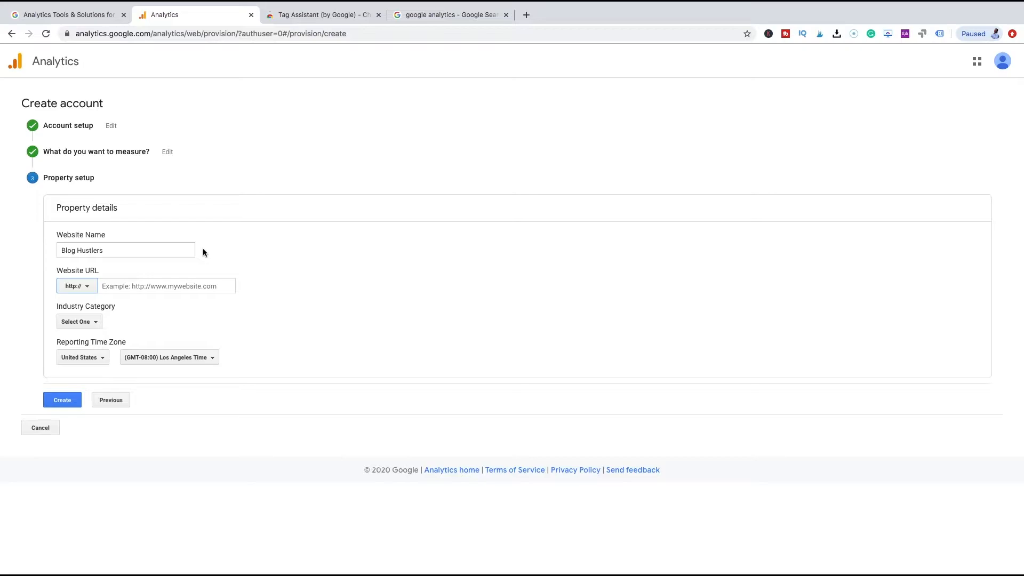
pyautogui.click(87, 286)
pyautogui.click(86, 322)
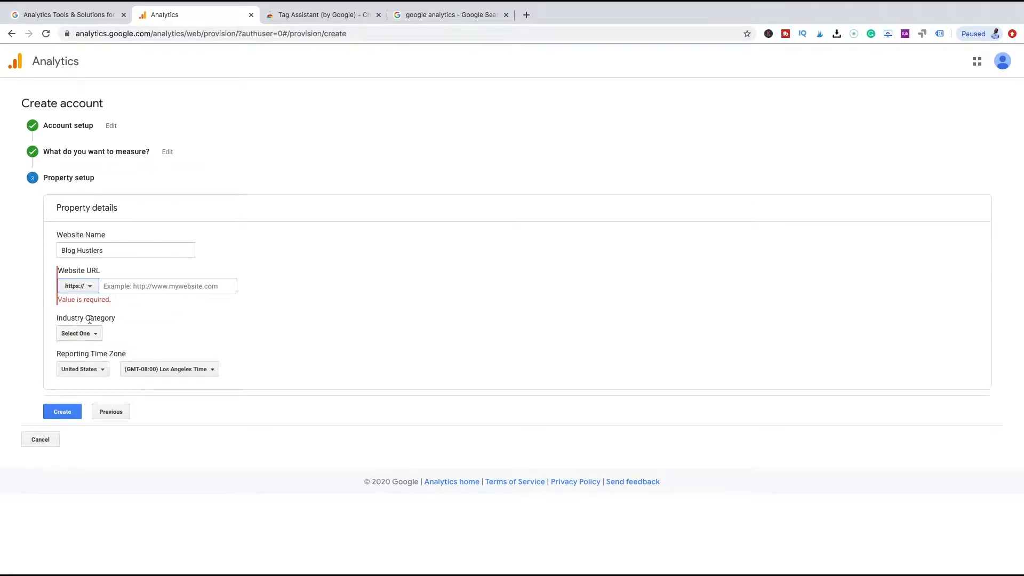
pyautogui.click(136, 285)
pyautogui.write('b')
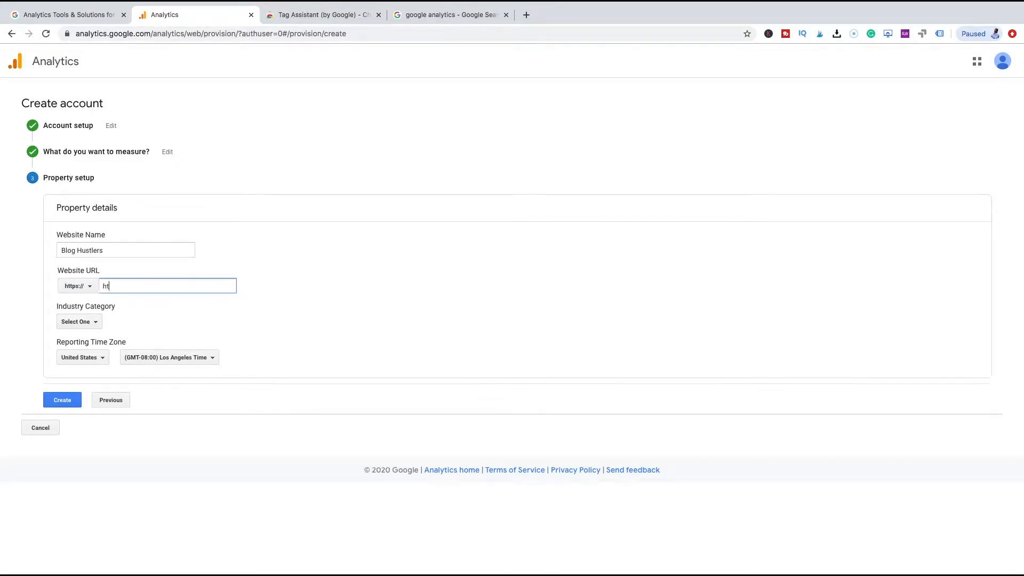
pyautogui.press('BackSpace')
pyautogui.write('bloghustlers.com')
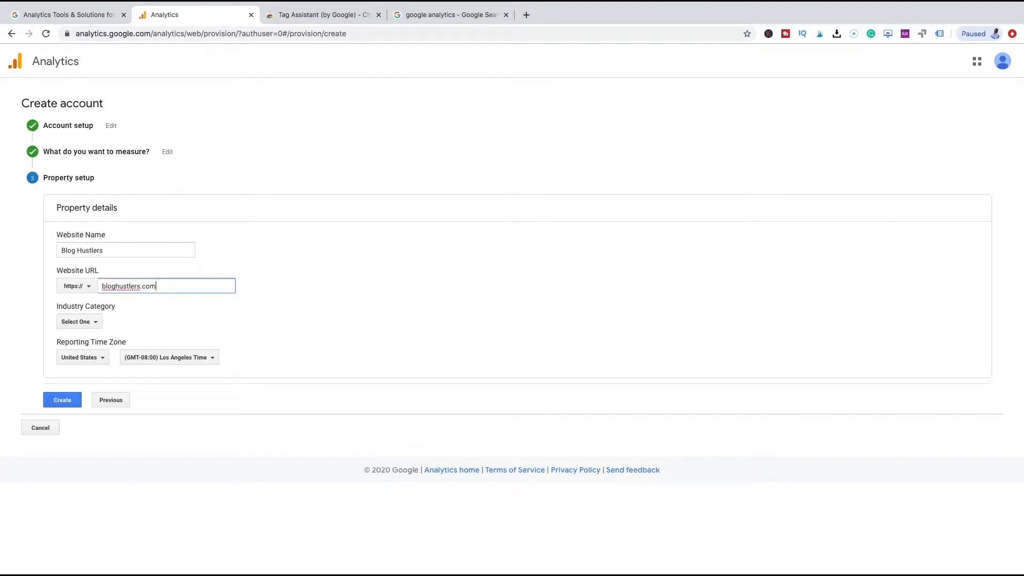
# Set the industry category to Jobs and Education and open the choices for the reporting time zone
pyautogui.click(85, 326)
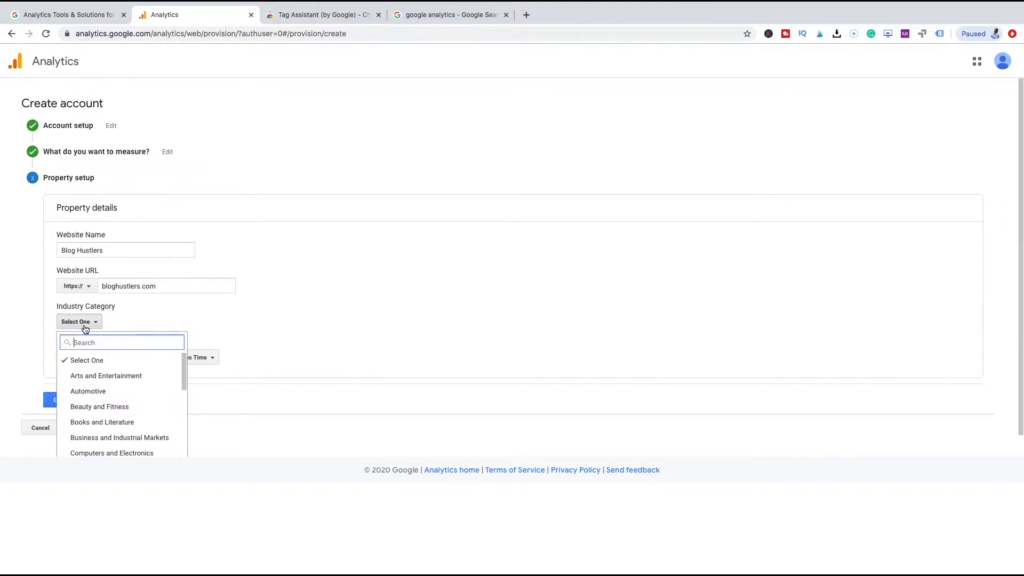
pyautogui.scroll(-1, 229, 334)
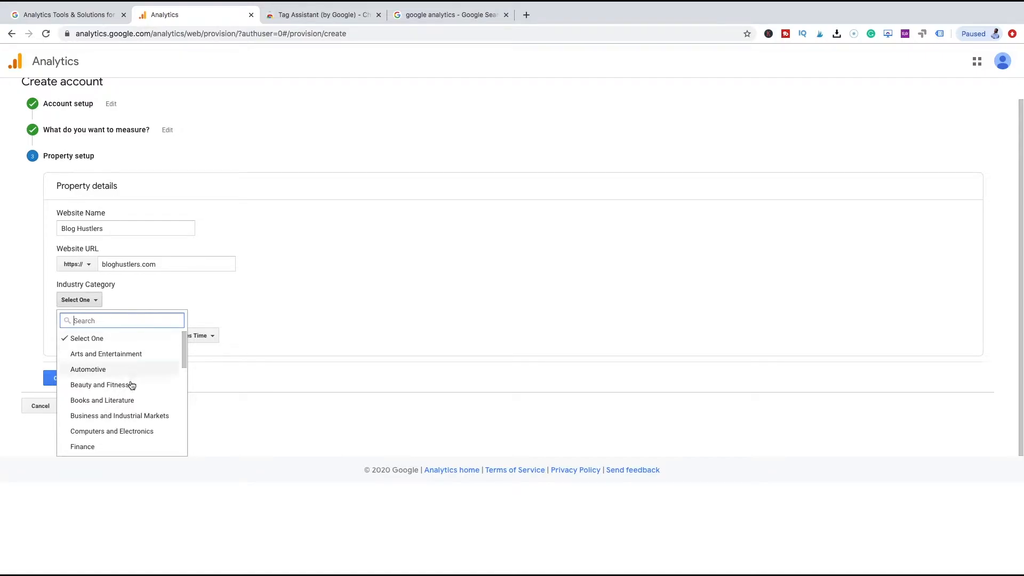
pyautogui.scroll(-3, 137, 416)
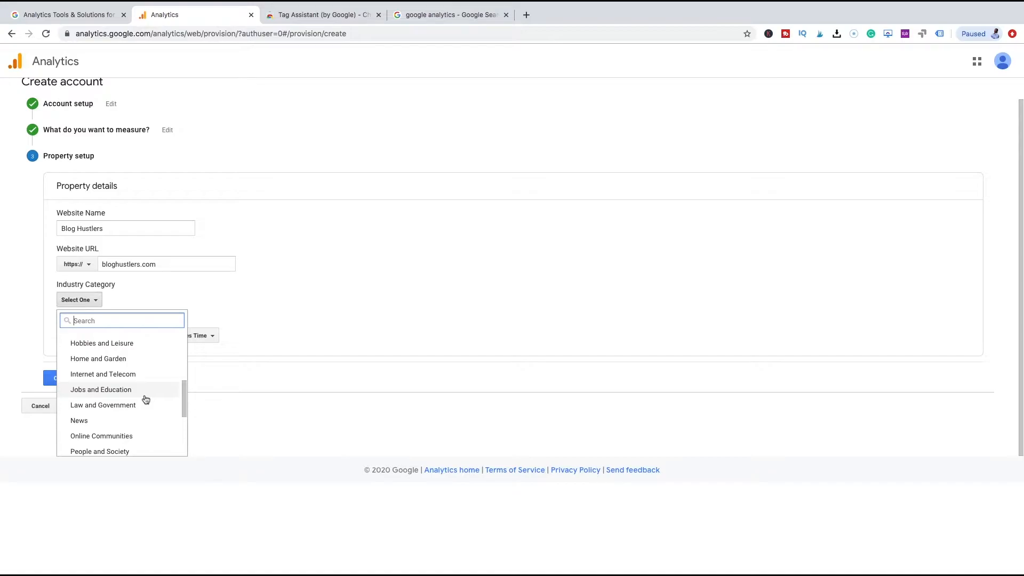
pyautogui.click(117, 389)
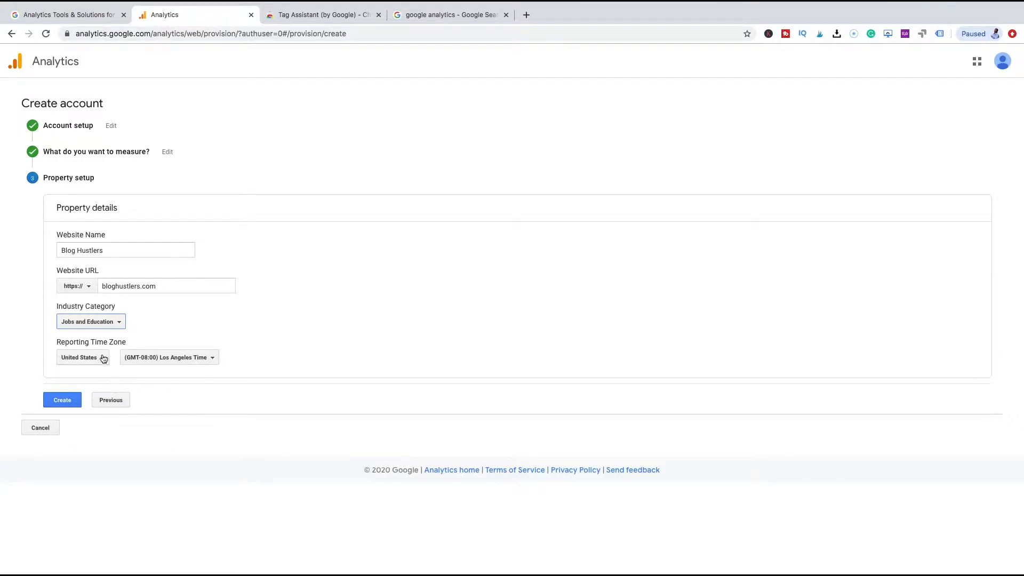
pyautogui.click(182, 366)
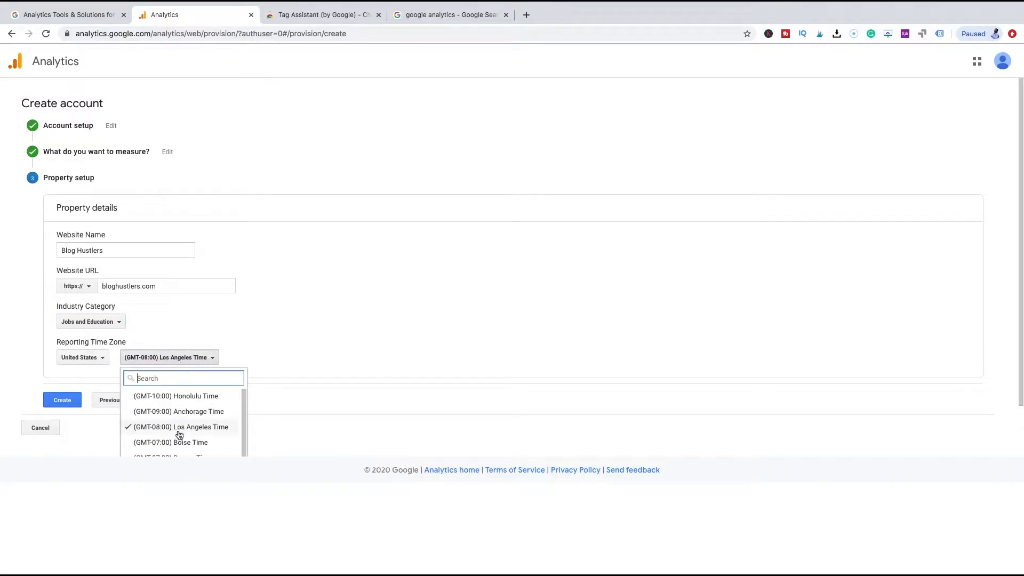
pyautogui.write('central')
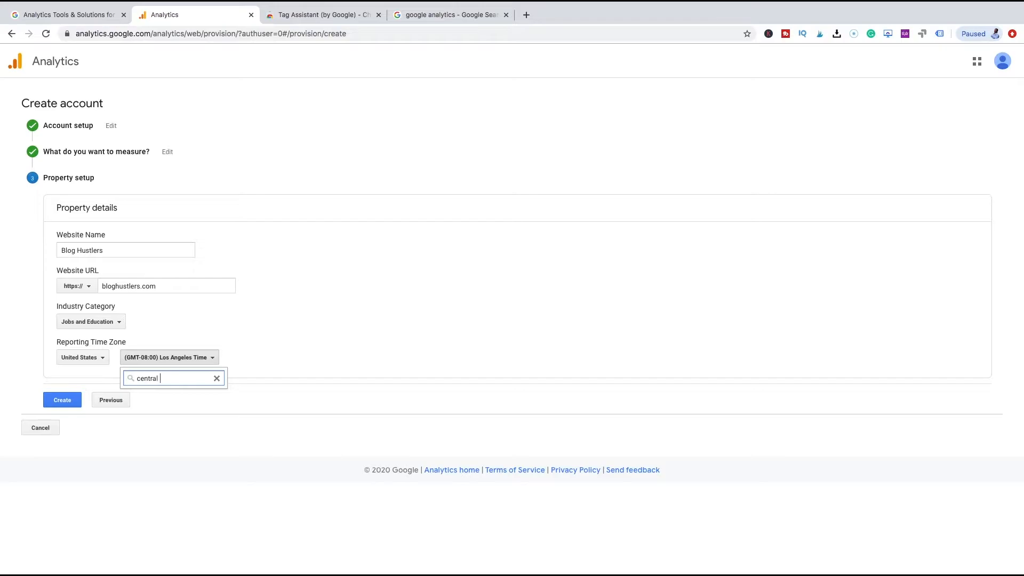
pyautogui.press('BackSpace')
pyautogui.press('BackSpace')
pyautogui.press('BackSpace')
pyautogui.press('BackSpace')
pyautogui.press('BackSpace')
pyautogui.press('BackSpace')
pyautogui.press('BackSpace')
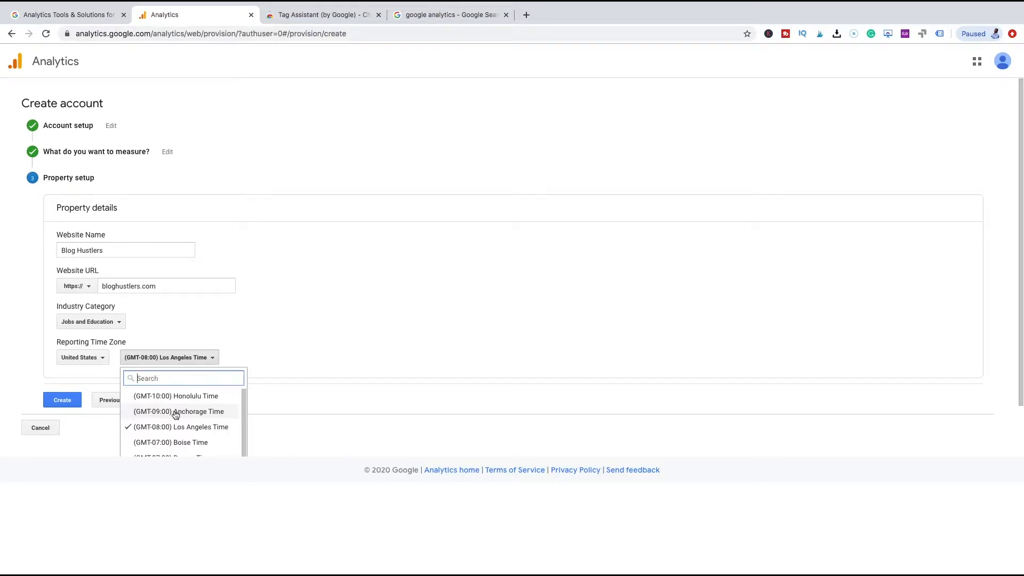
# Set the reporting time zone to (GMT-06:00) Chicago Time and create the account
pyautogui.scroll(-2, 338, 370)
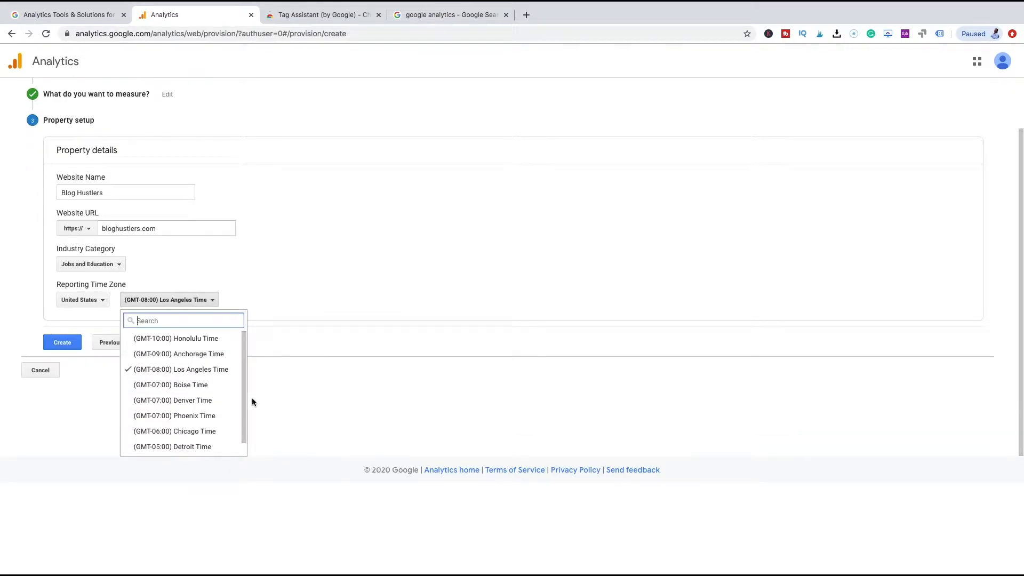
pyautogui.click(183, 433)
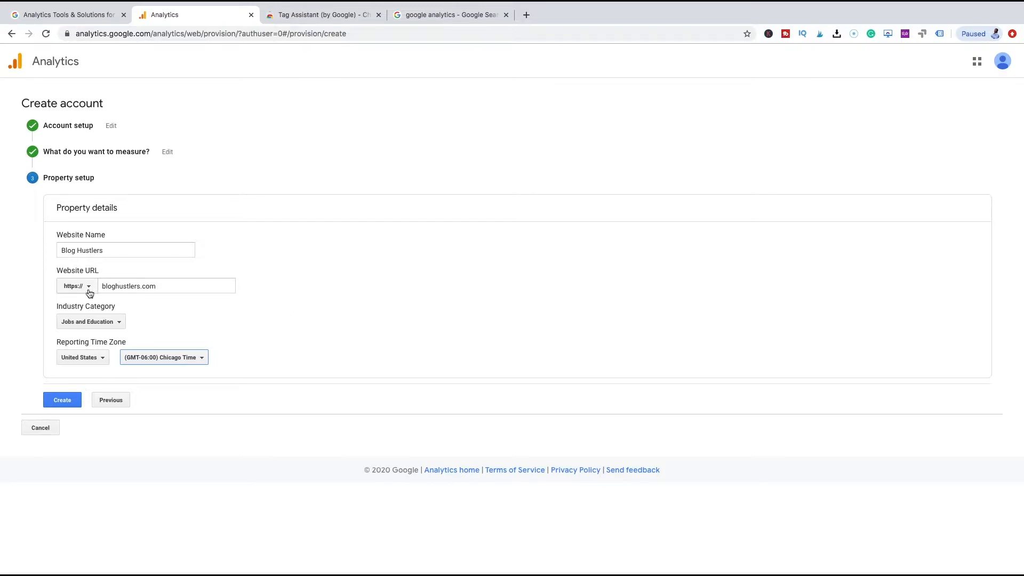
pyautogui.click(81, 410)
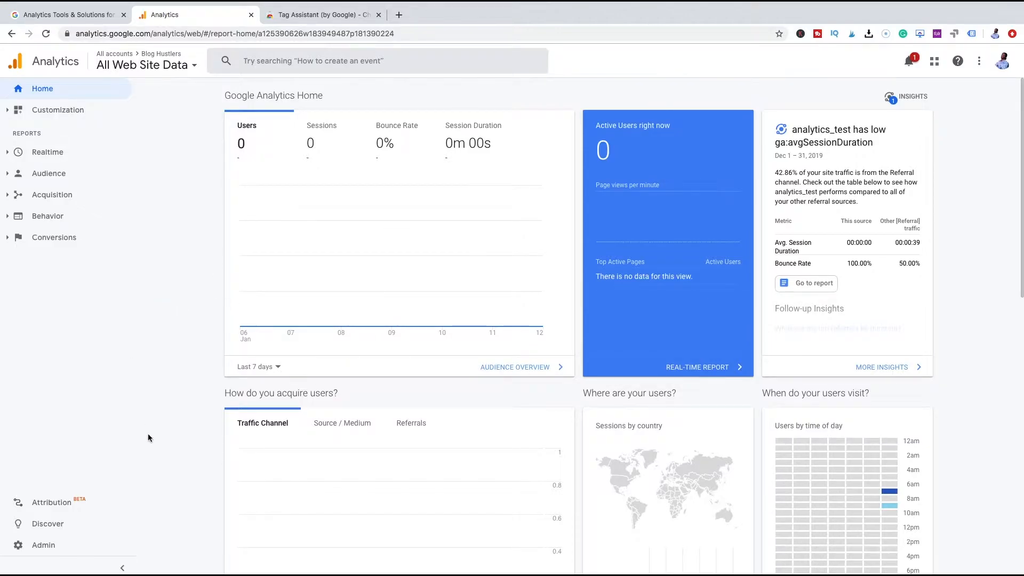
# Open the tracking code page of the Blog Hustlers property in the Analytics administration settings
pyautogui.click(53, 545)
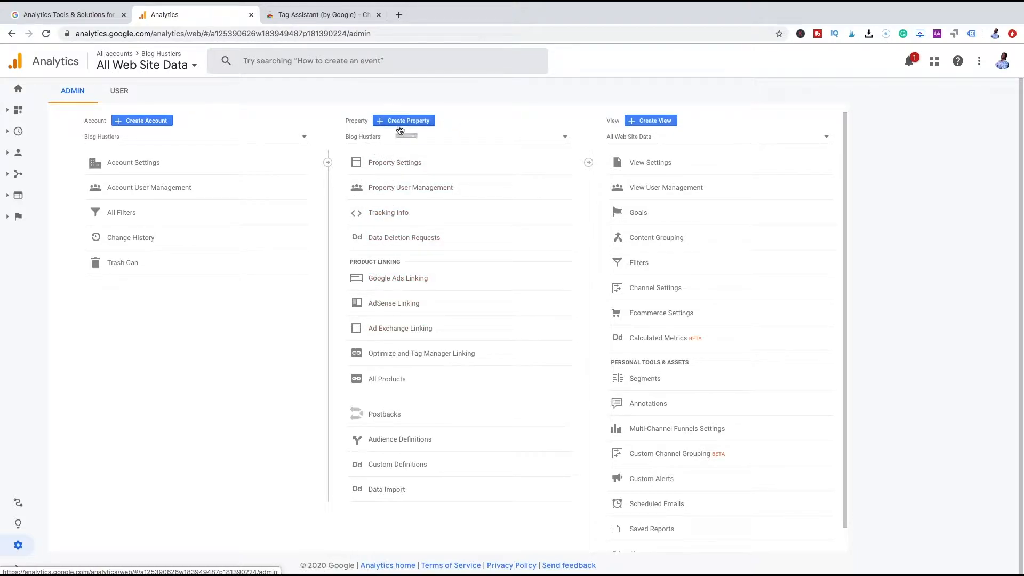
pyautogui.click(388, 220)
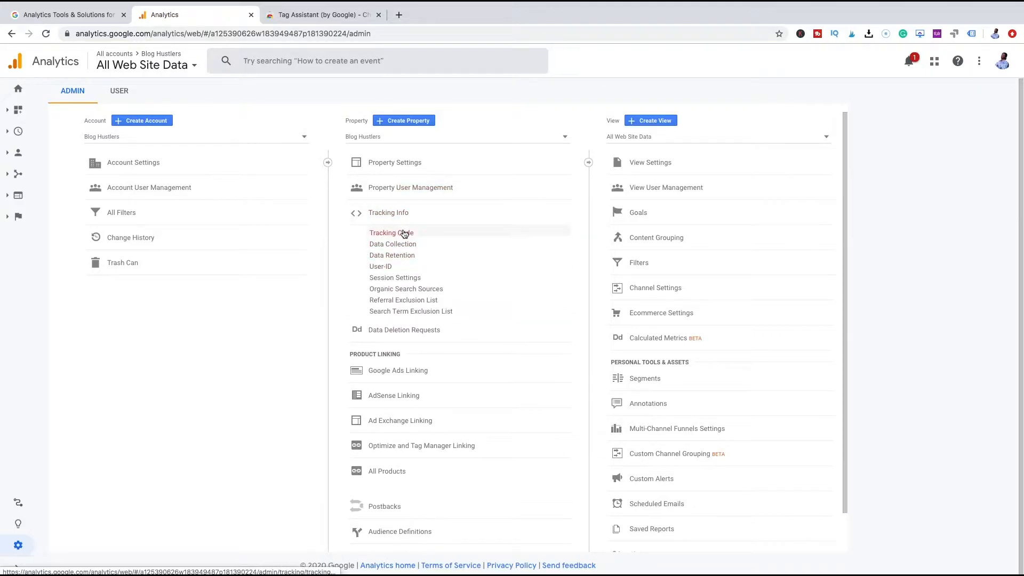
pyautogui.click(404, 234)
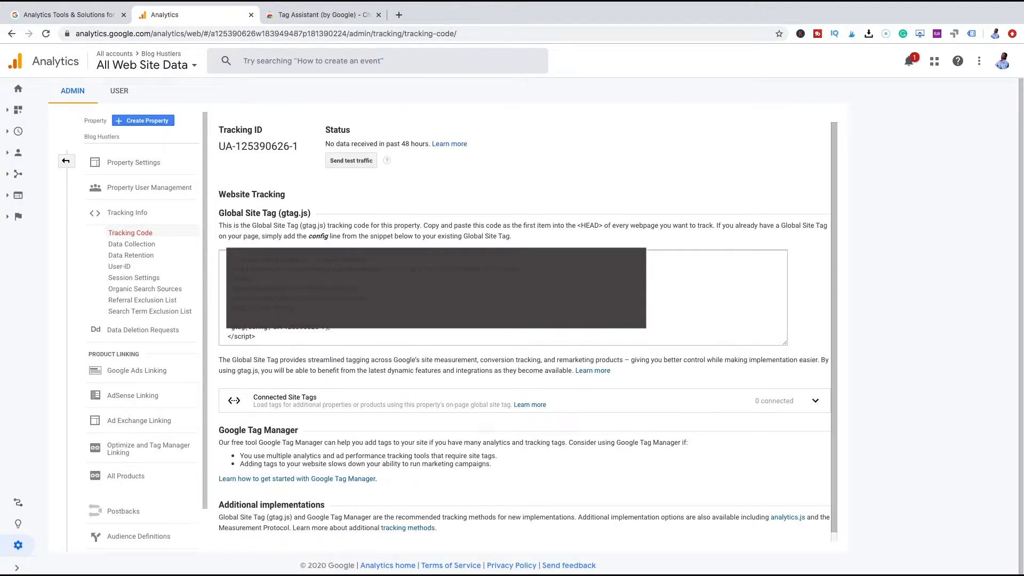
# Copy the entire Global Site Tag (gtag.js) tracking snippet of the Blog Hustlers property
pyautogui.scroll(-1, 429, 160)
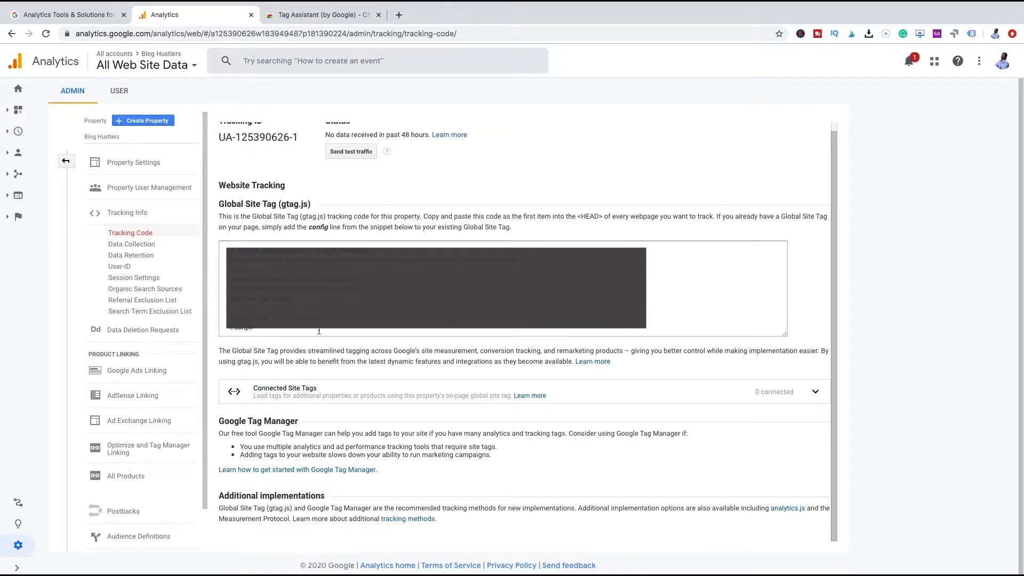
pyautogui.click(236, 244)
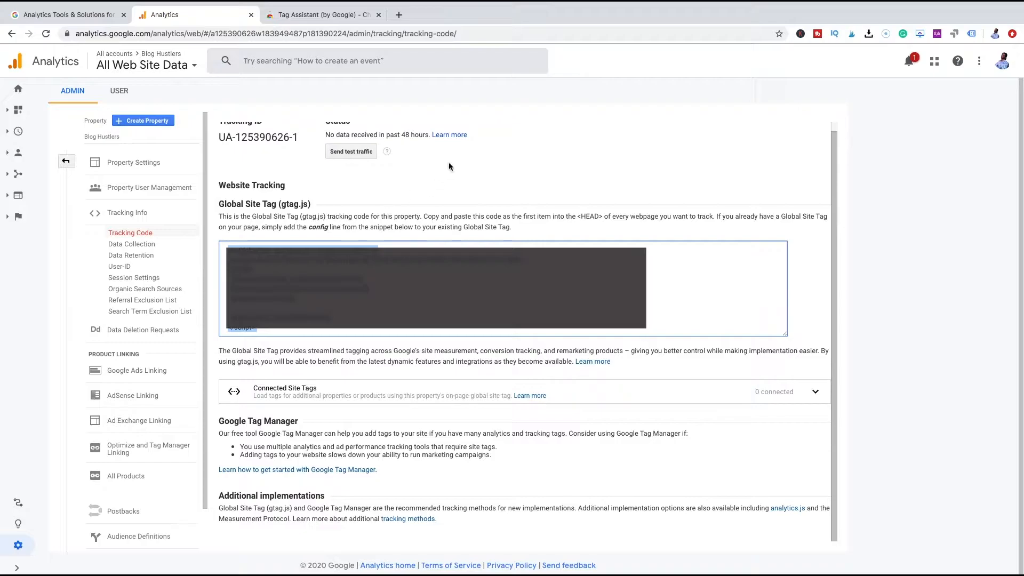
pyautogui.scroll(1, 487, 183)
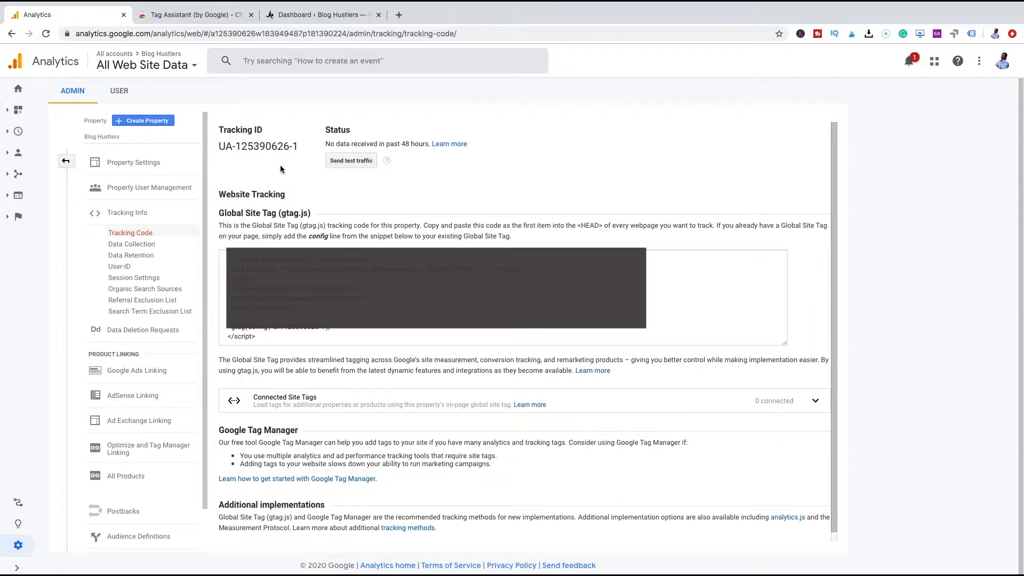
pyautogui.click(284, 339)
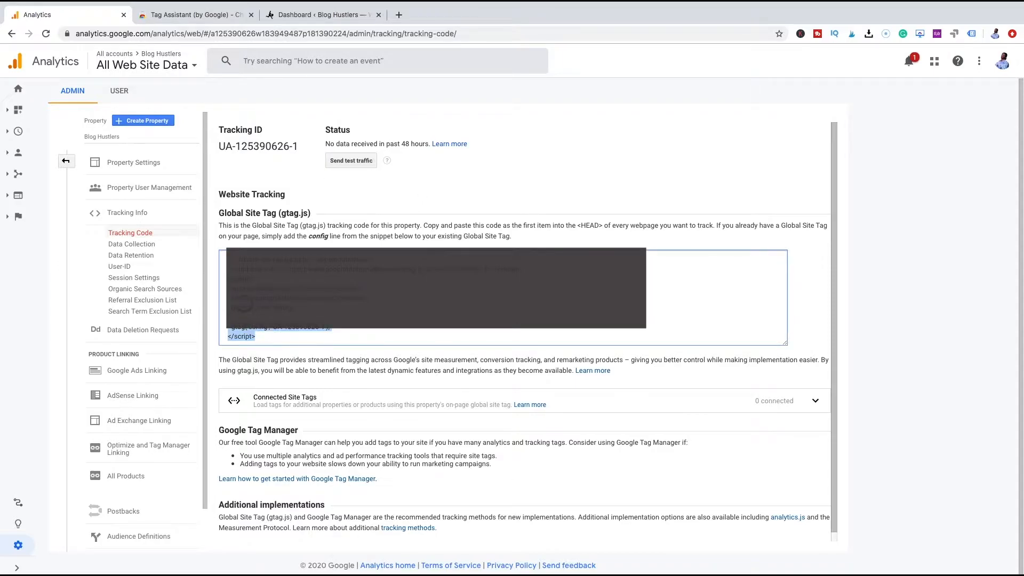
pyautogui.rightClick(243, 267)
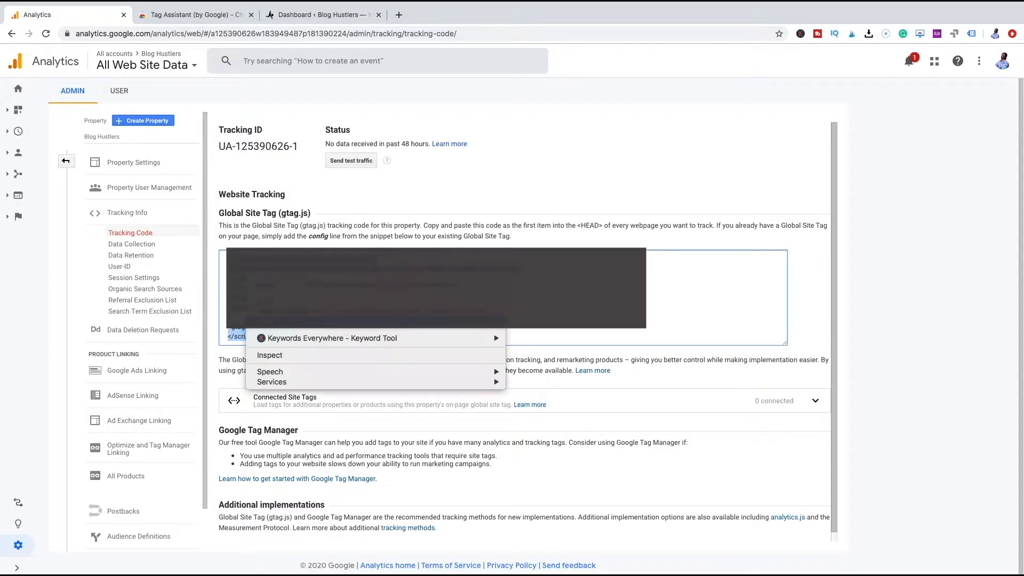
pyautogui.click(327, 286)
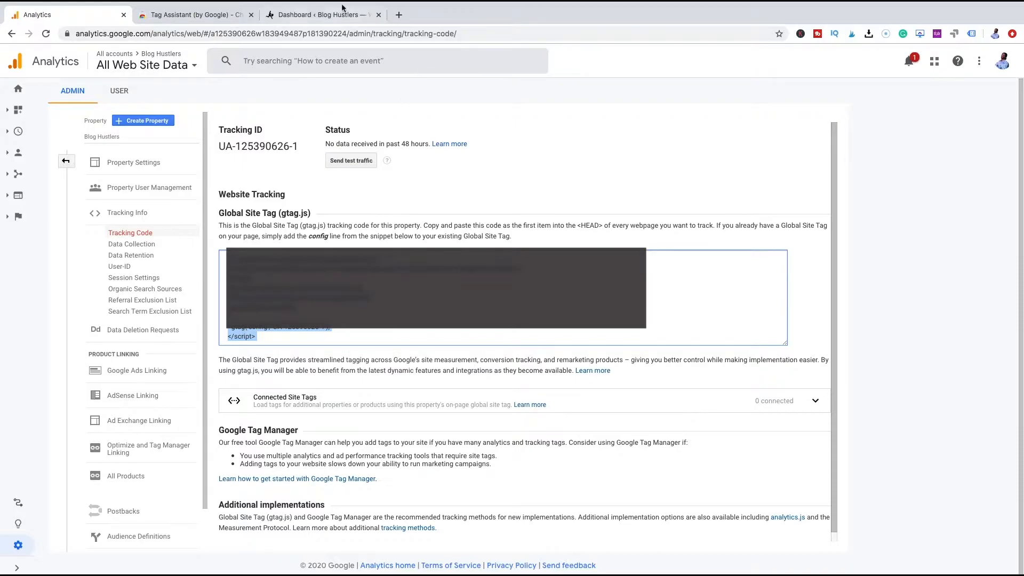
# Switch to the Blog Hustlers WordPress admin and open the page for adding new plugins
pyautogui.click(301, 17)
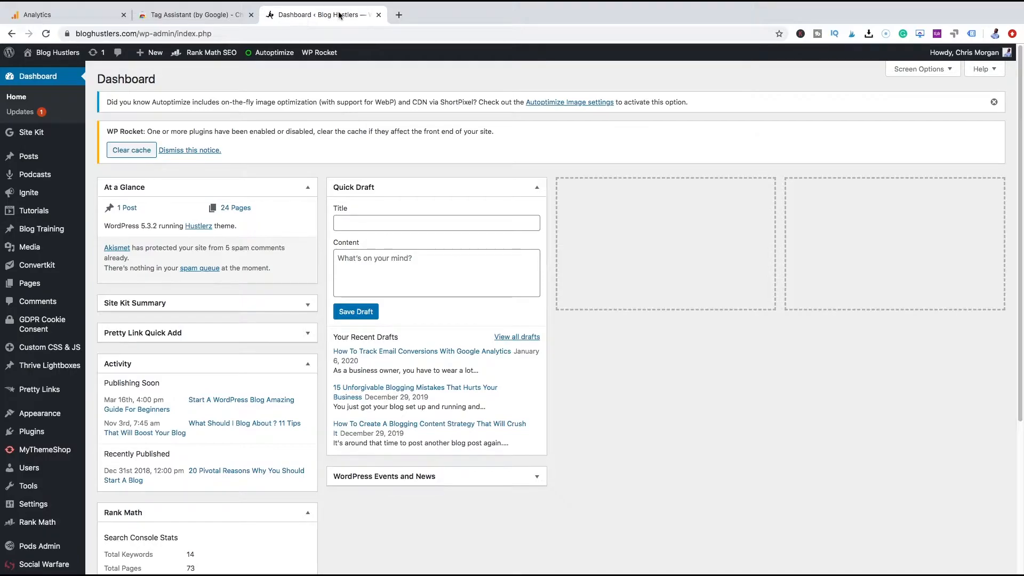
pyautogui.click(405, 16)
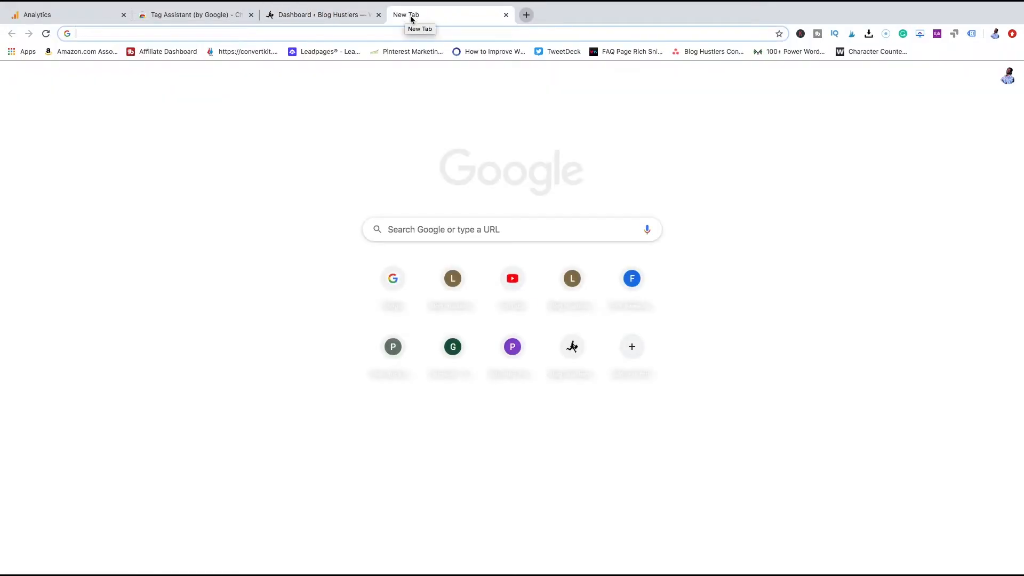
pyautogui.click(330, 15)
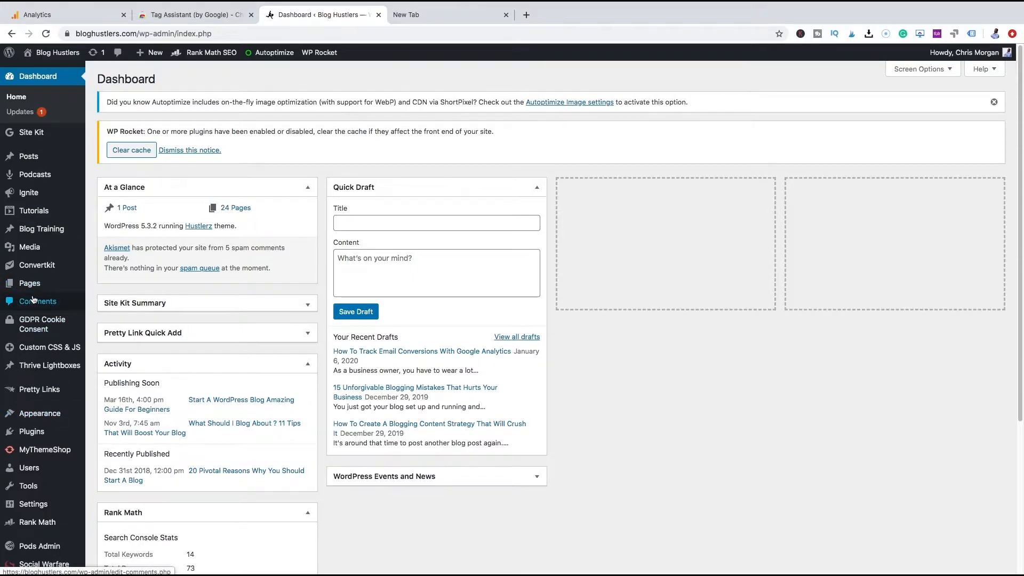
pyautogui.moveTo(33, 435)
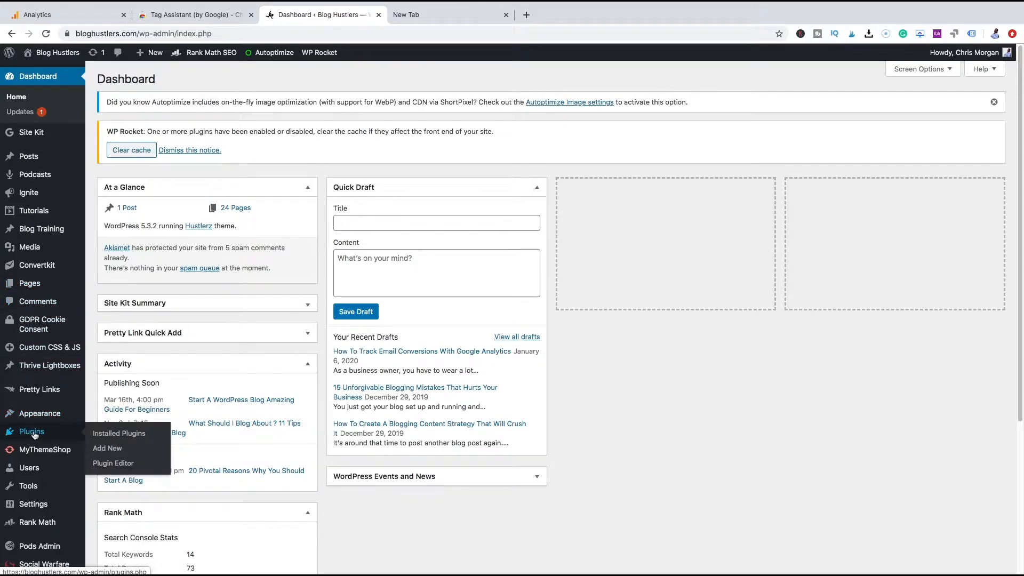
pyautogui.click(129, 437)
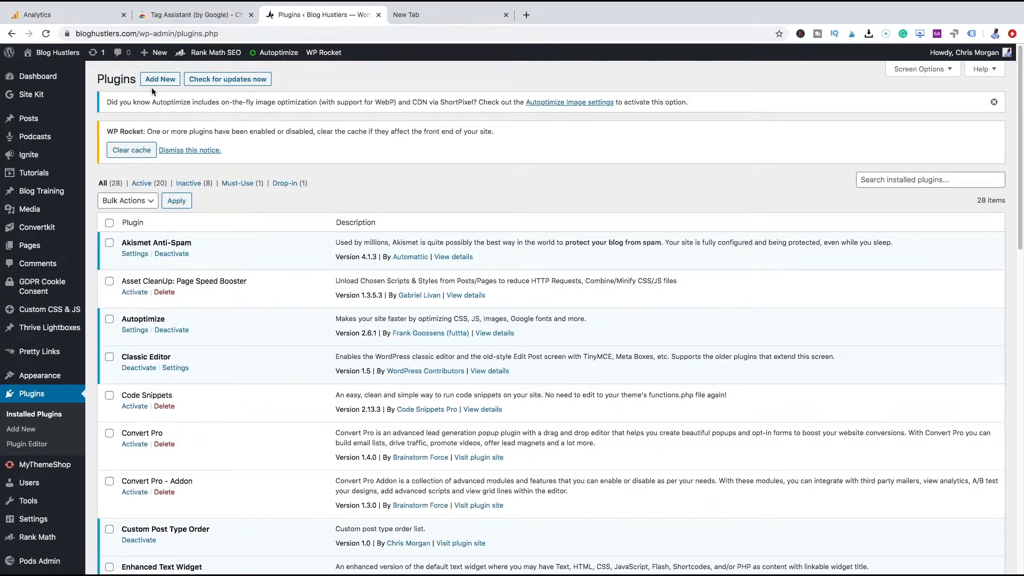
pyautogui.click(156, 85)
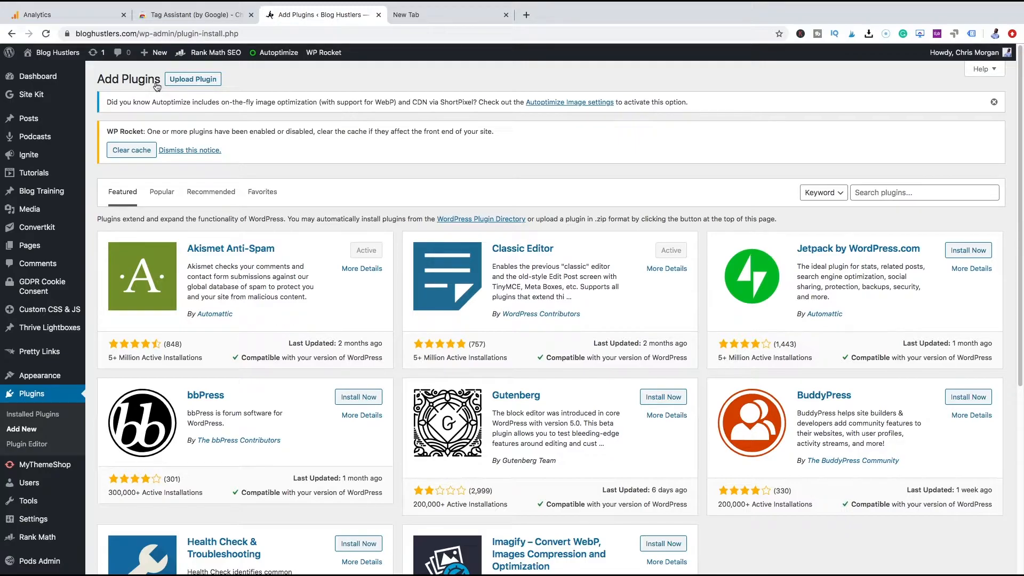
# Search the WordPress plugin directory for "elementor analytics"
pyautogui.click(871, 194)
pyautogui.write('elementor')
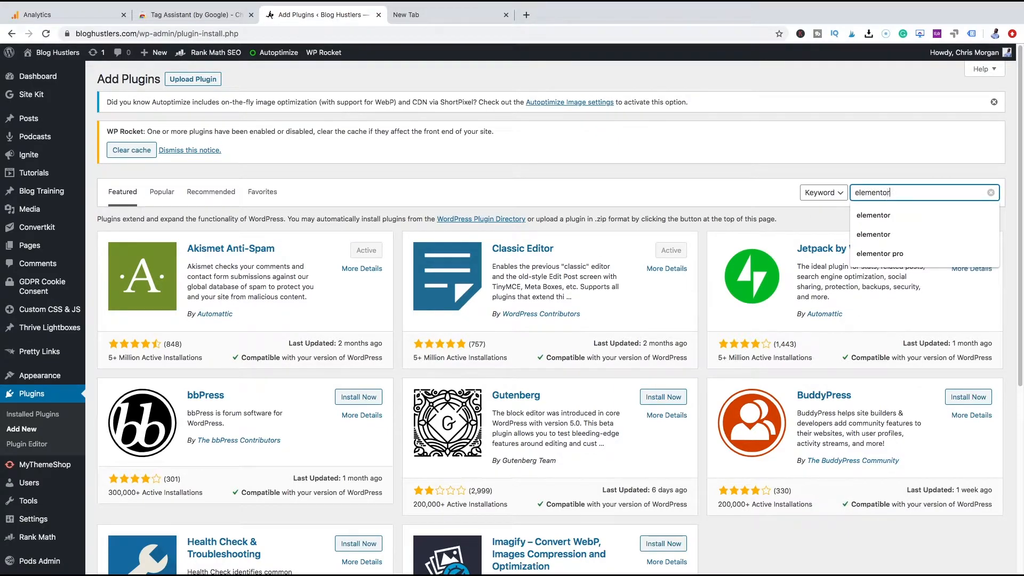
pyautogui.press('Return')
pyautogui.write('analytics')
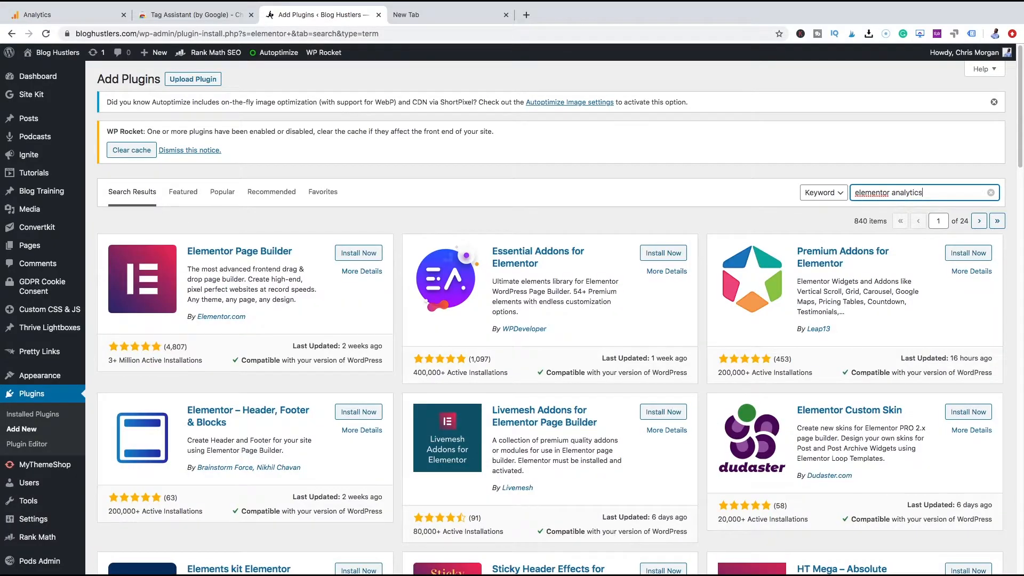
pyautogui.press('Return')
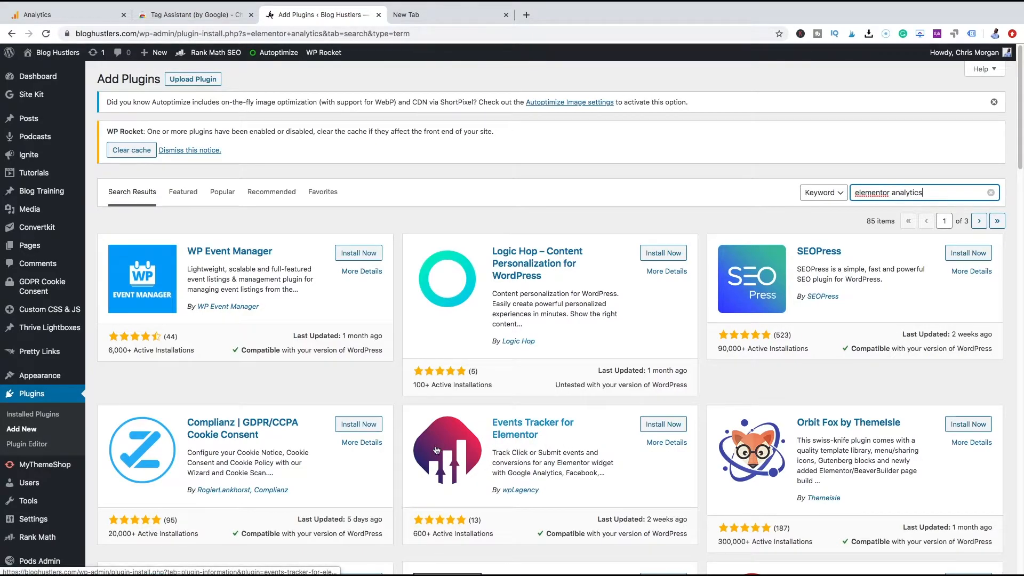
# Read through the details of the Events Tracker for Elementor plugin and close them
pyautogui.click(542, 427)
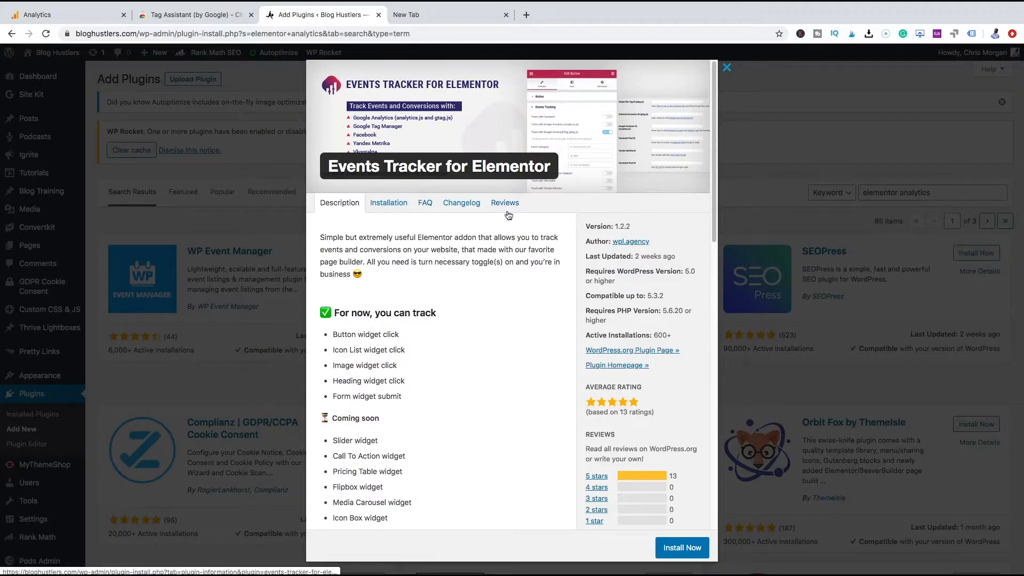
pyautogui.scroll(-15, 553, 434)
pyautogui.scroll(15, 551, 434)
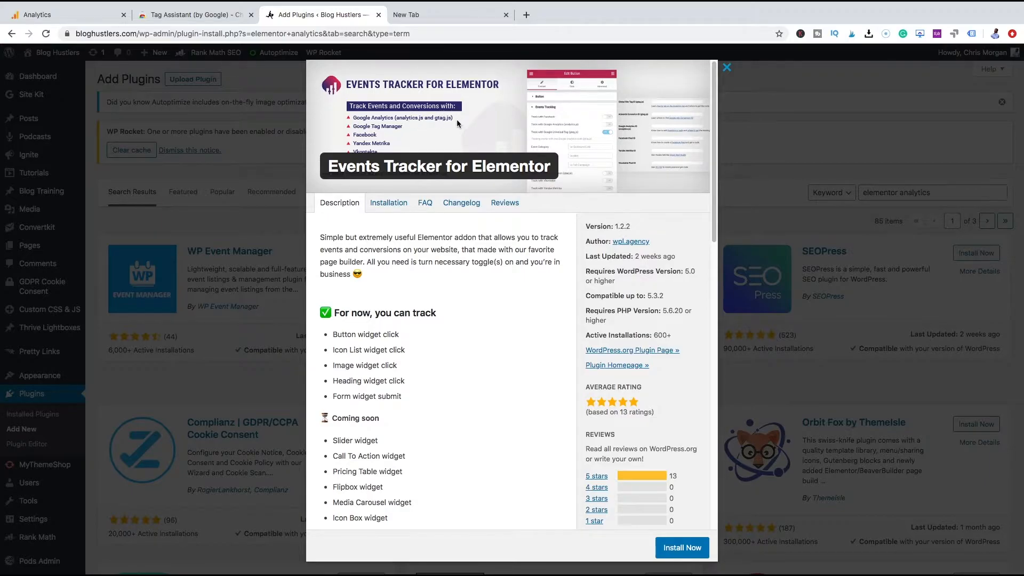
pyautogui.click(726, 68)
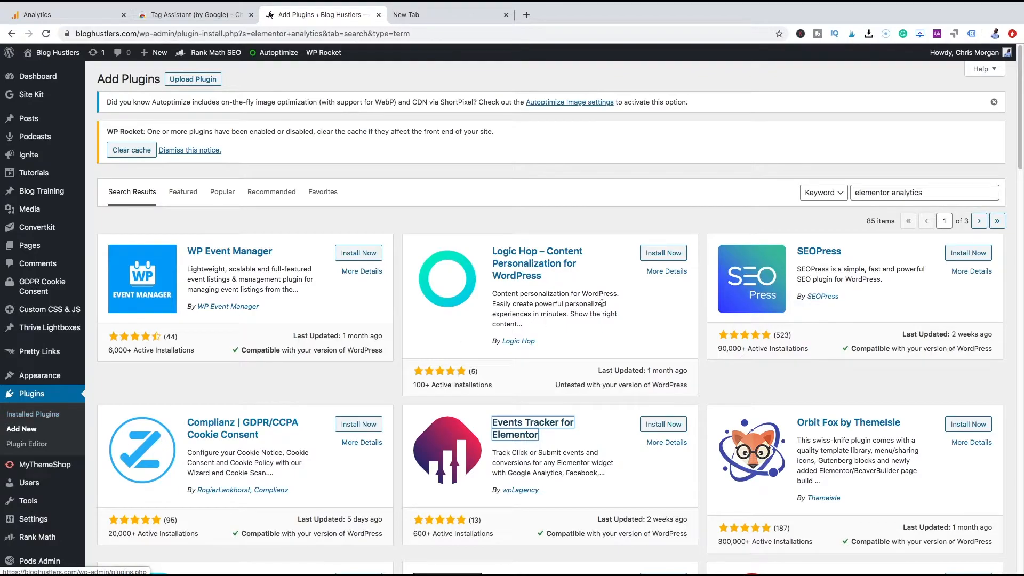
# Replace the plugin search term with "analytics"
pyautogui.moveTo(934, 193); pyautogui.dragTo(843, 194)
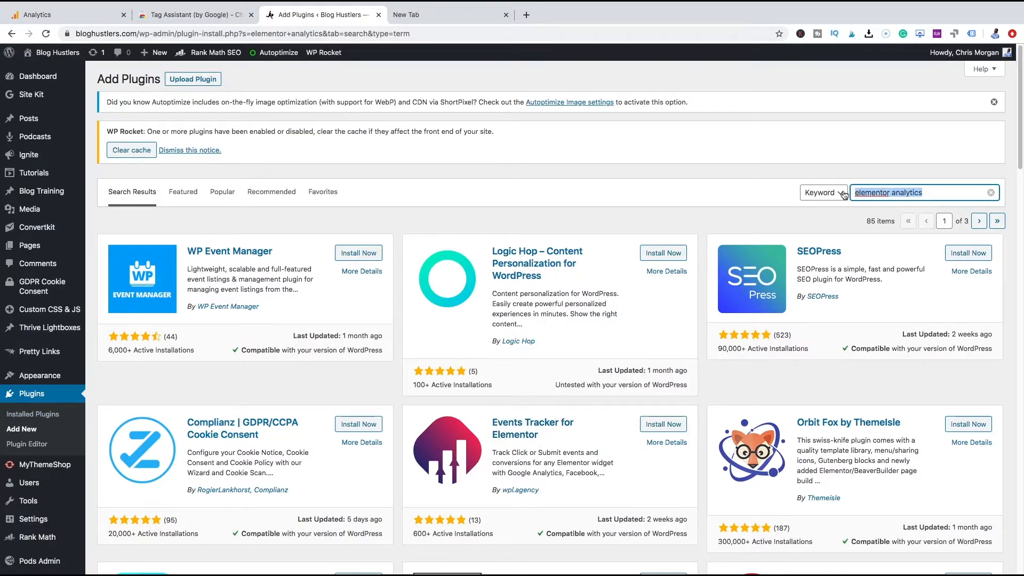
pyautogui.press('BackSpace')
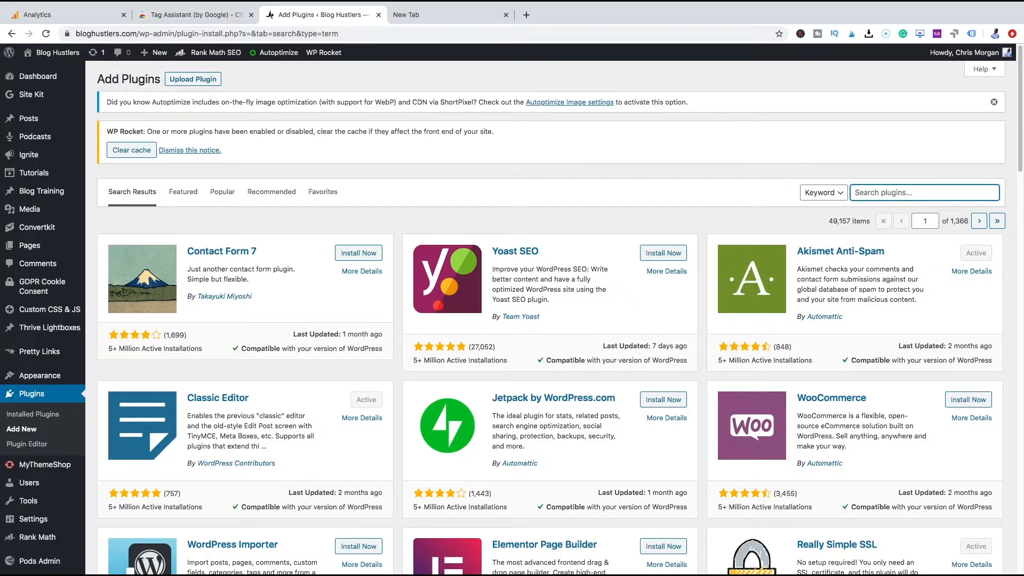
pyautogui.write('anaylu')
pyautogui.press('BackSpace')
pyautogui.press('BackSpace')
pyautogui.write('lytics')
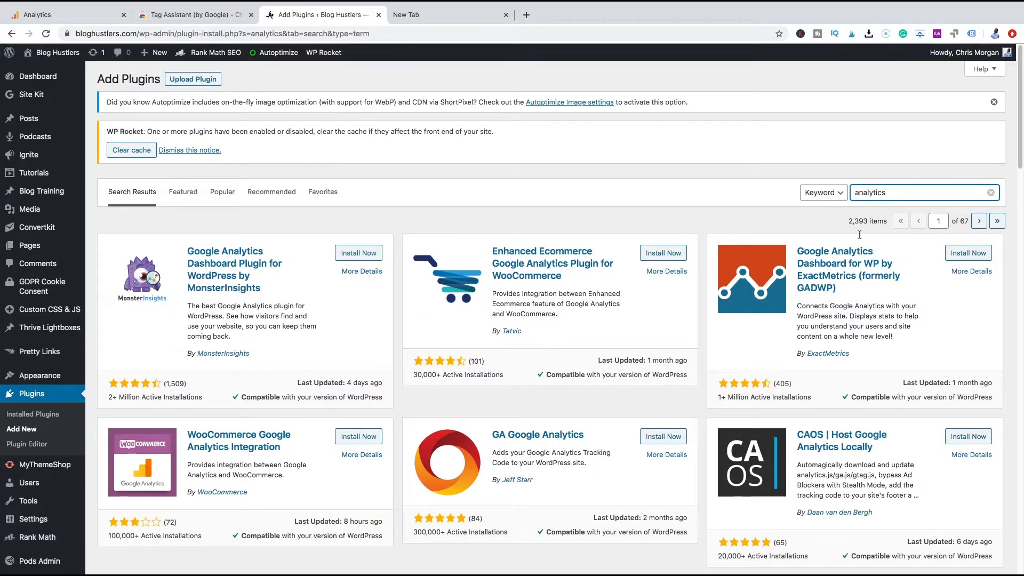
# Look through the analytics plugin results to compare the available ways of adding Google Analytics to WordPress
pyautogui.scroll(-12, 699, 351)
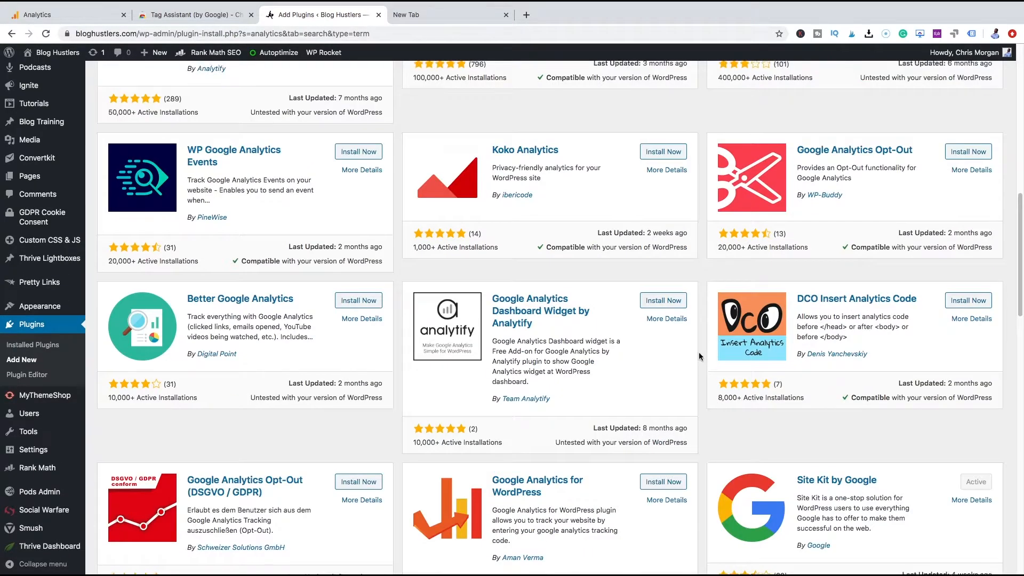
pyautogui.scroll(12, 699, 355)
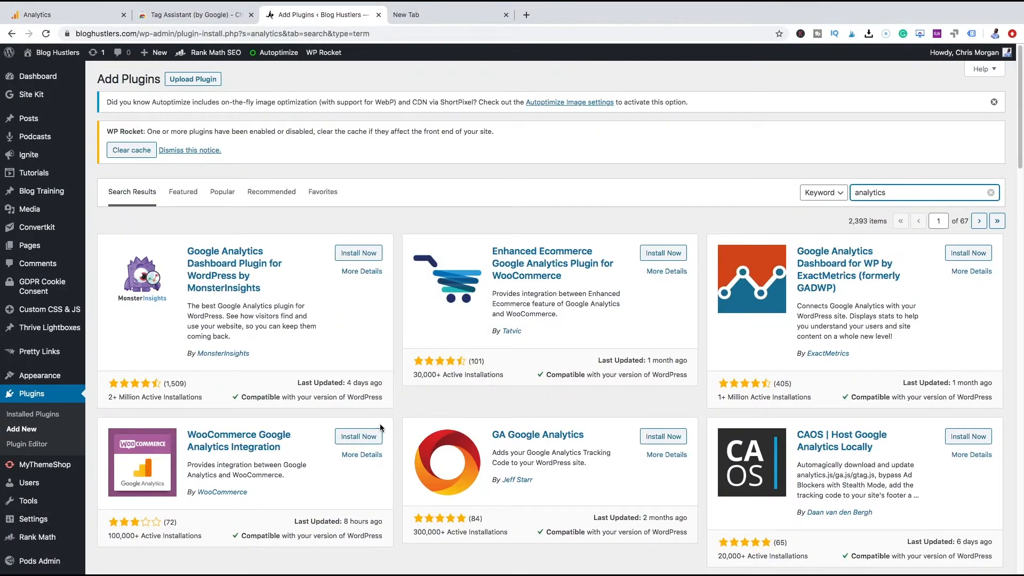
pyautogui.scroll(-12, 379, 423)
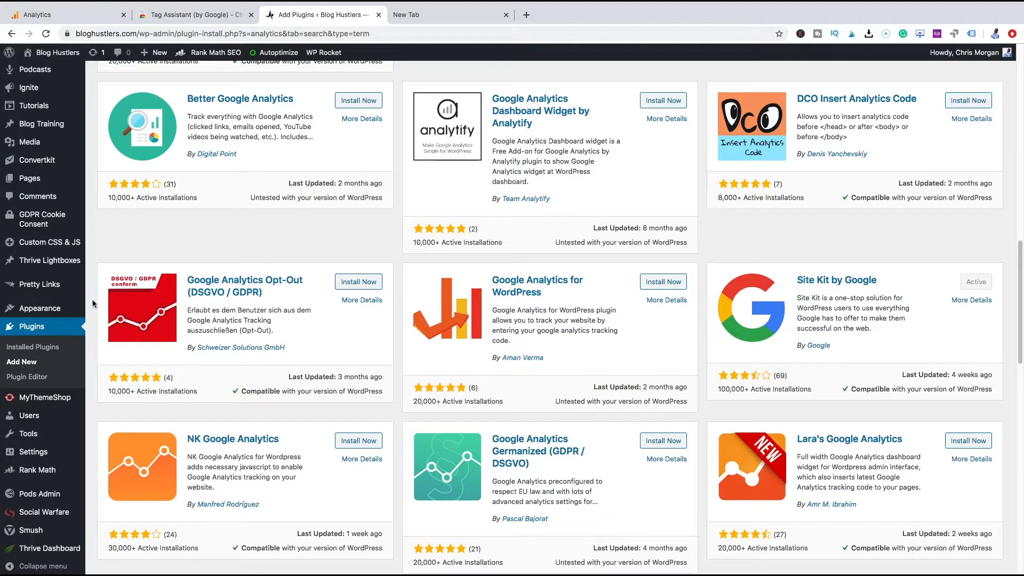
pyautogui.moveTo(37, 316)
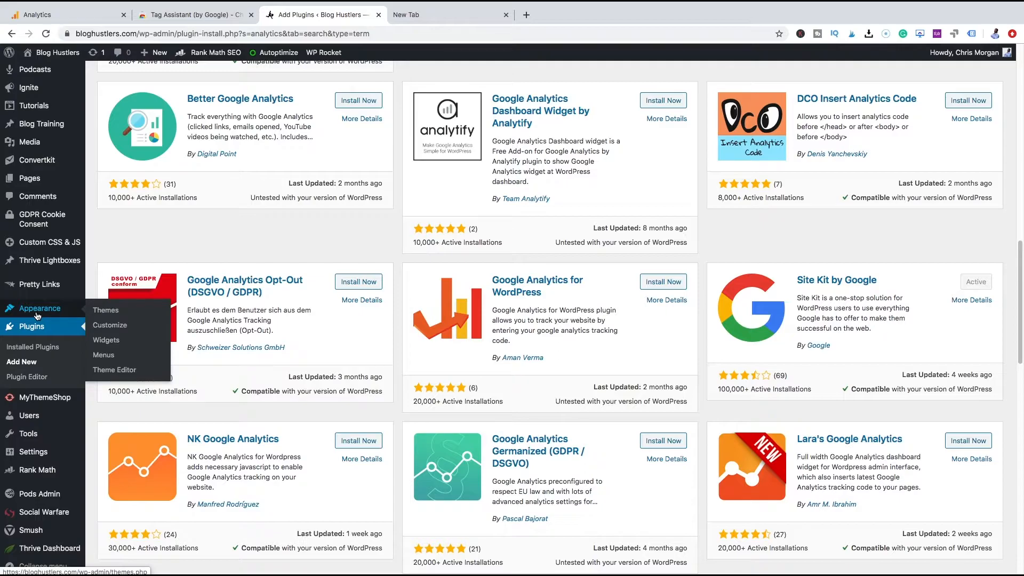
pyautogui.scroll(5, 38, 316)
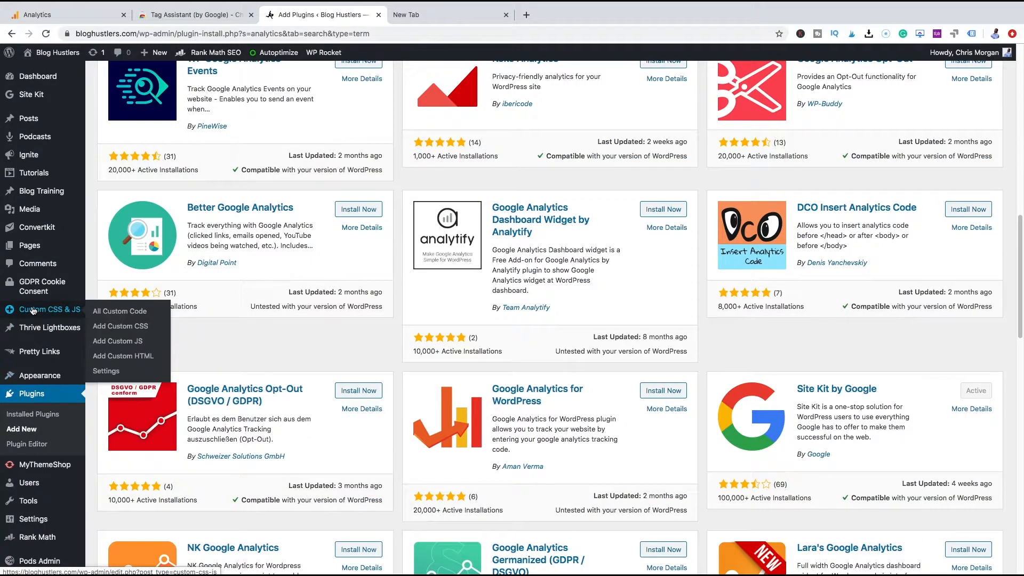
pyautogui.scroll(1, 720, 378)
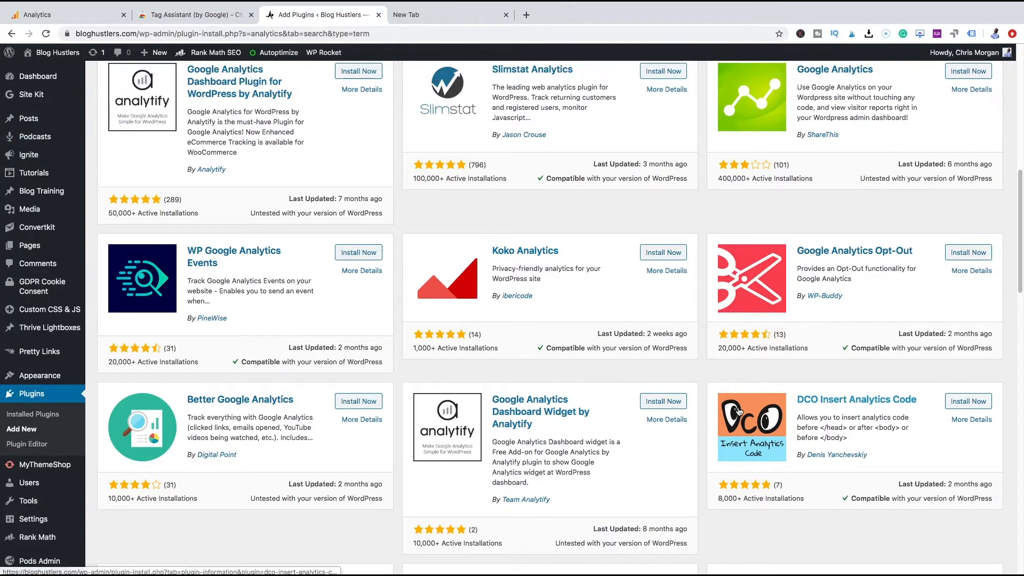
pyautogui.scroll(-16, 737, 406)
pyautogui.scroll(16, 737, 407)
pyautogui.scroll(10, 741, 406)
pyautogui.scroll(-20, 742, 403)
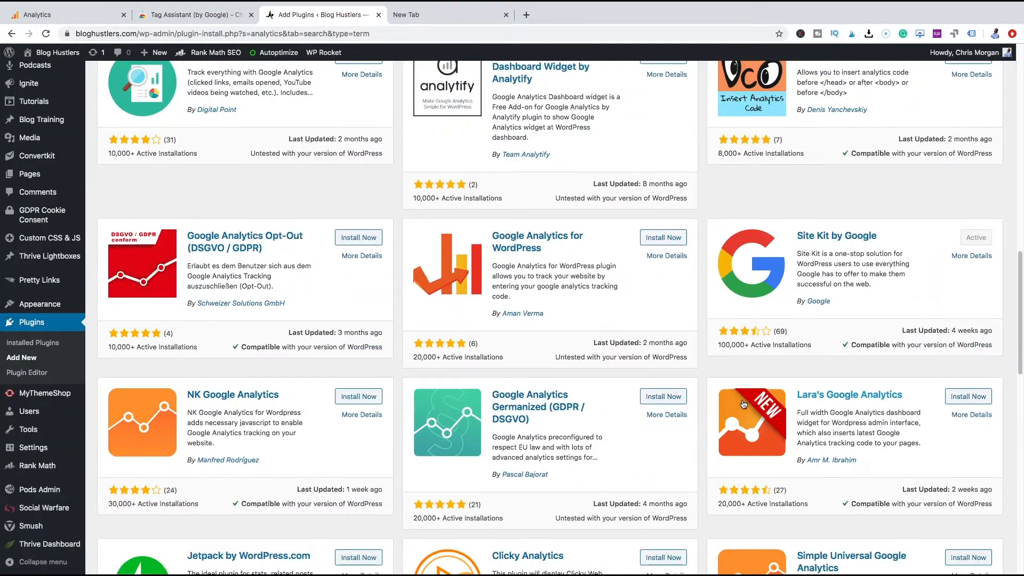
pyautogui.scroll(11, 773, 384)
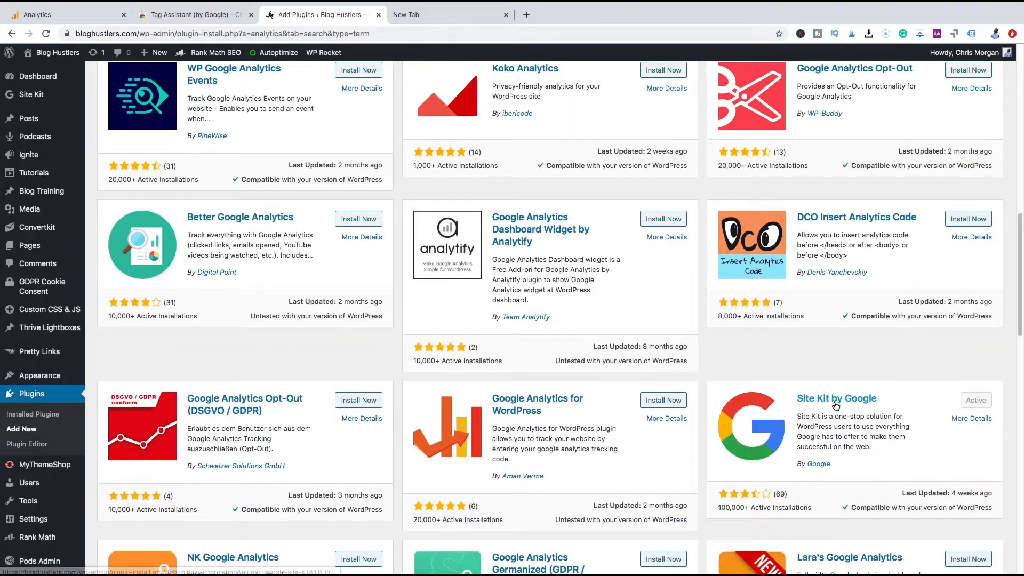
pyautogui.scroll(10, 580, 352)
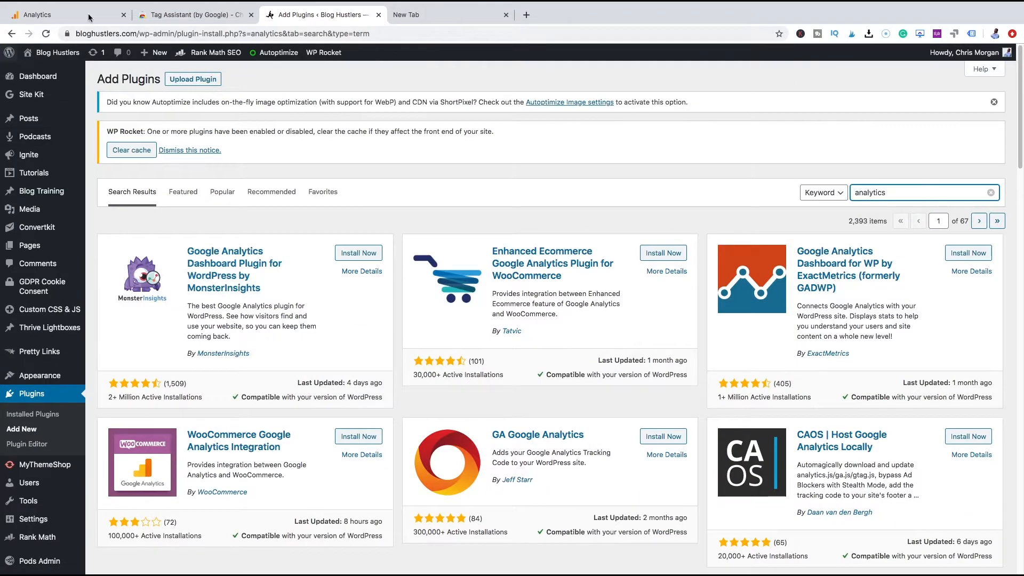
# Open the Site Kit dashboard and review its site overview of traffic, search funnel and popularity
pyautogui.click(14, 97)
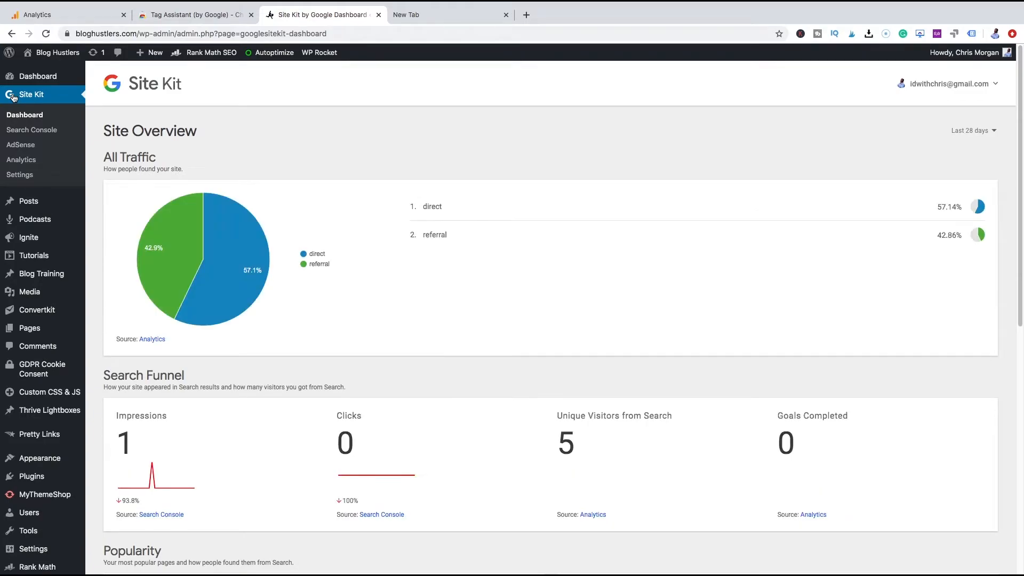
pyautogui.scroll(-10, 329, 375)
pyautogui.scroll(10, 331, 383)
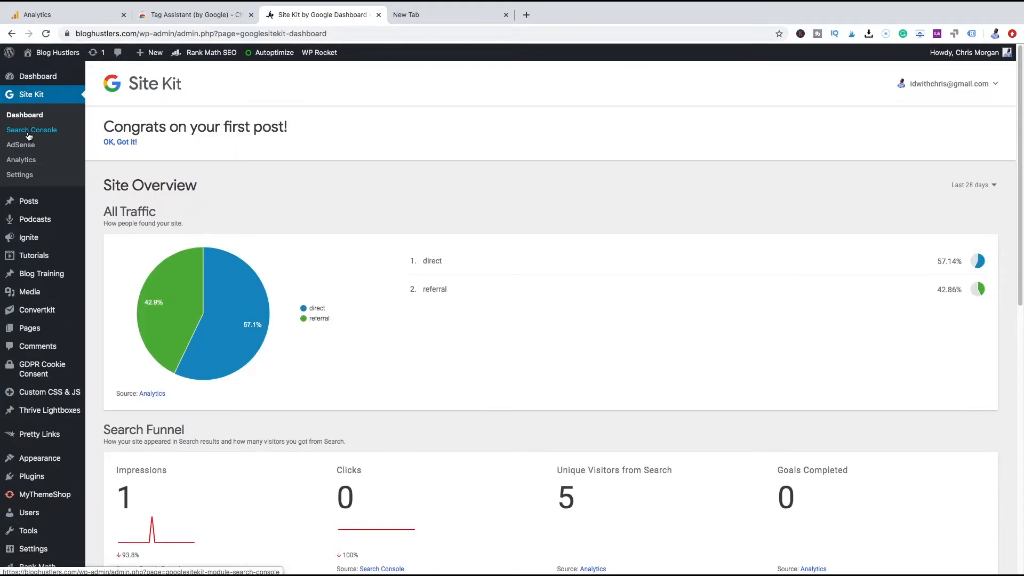
# Open Site Kit's Analytics report and review its audience overview, top content and top acquisition sources
pyautogui.click(29, 166)
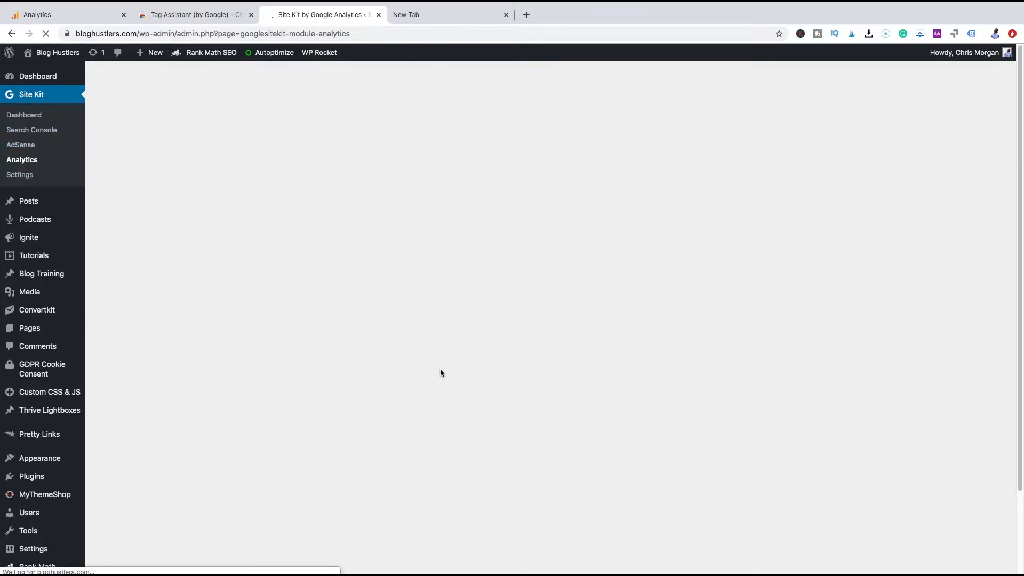
pyautogui.scroll(-3, 424, 347)
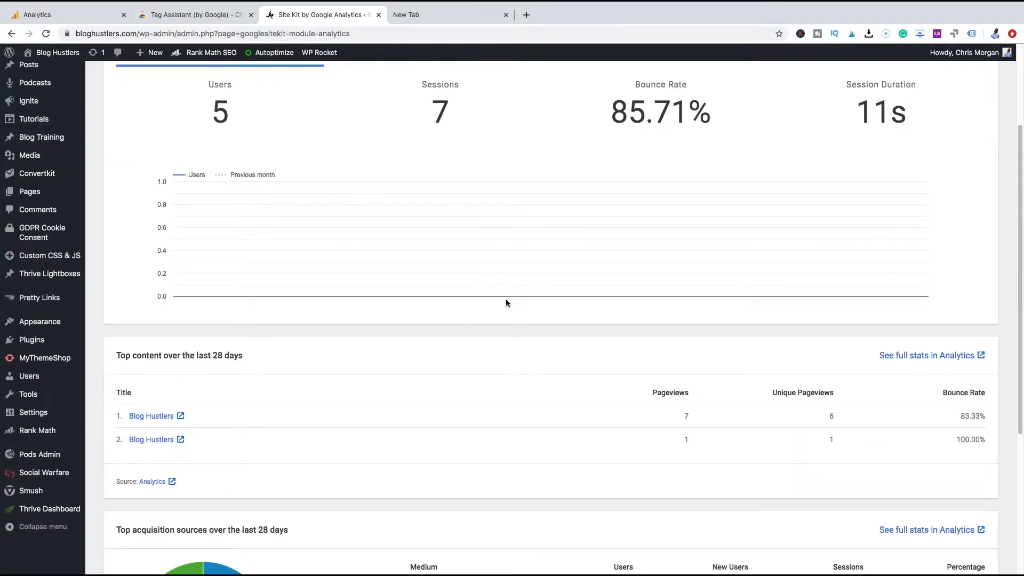
pyautogui.scroll(-5, 507, 301)
pyautogui.scroll(8, 213, 379)
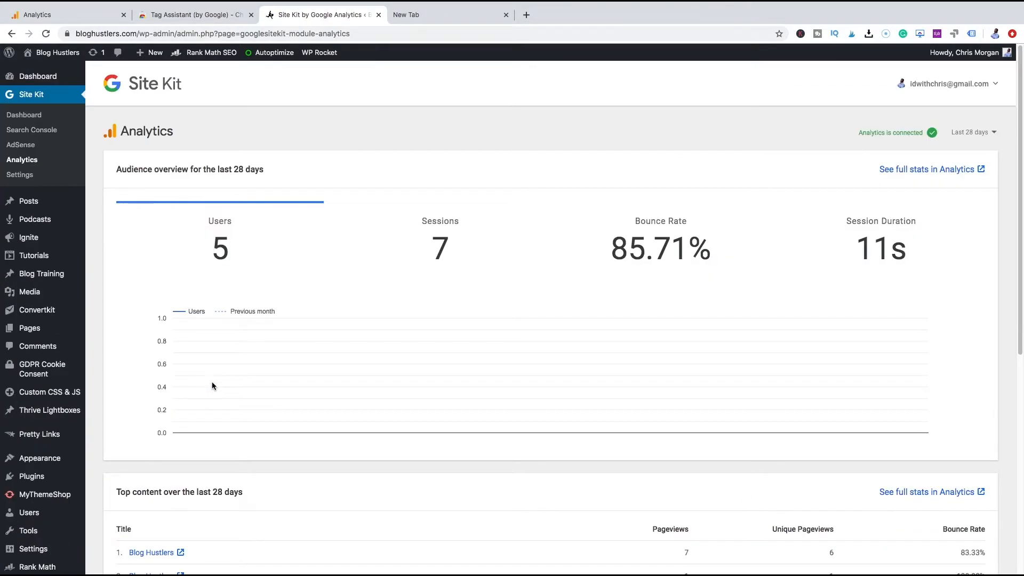
pyautogui.scroll(-8, 236, 366)
pyautogui.scroll(8, 247, 359)
pyautogui.scroll(-4, 202, 224)
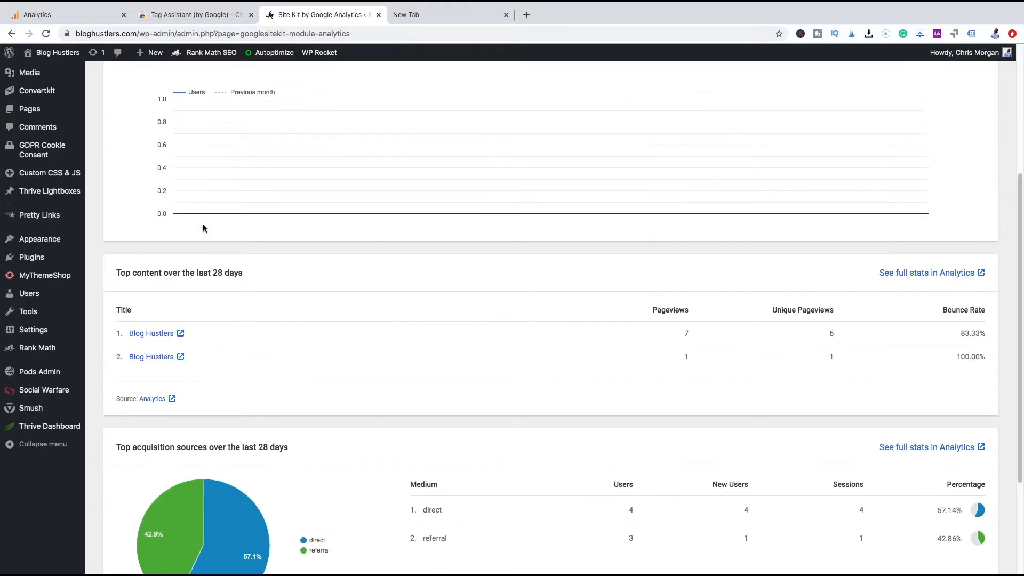
pyautogui.scroll(-3, 363, 426)
pyautogui.scroll(7, 335, 404)
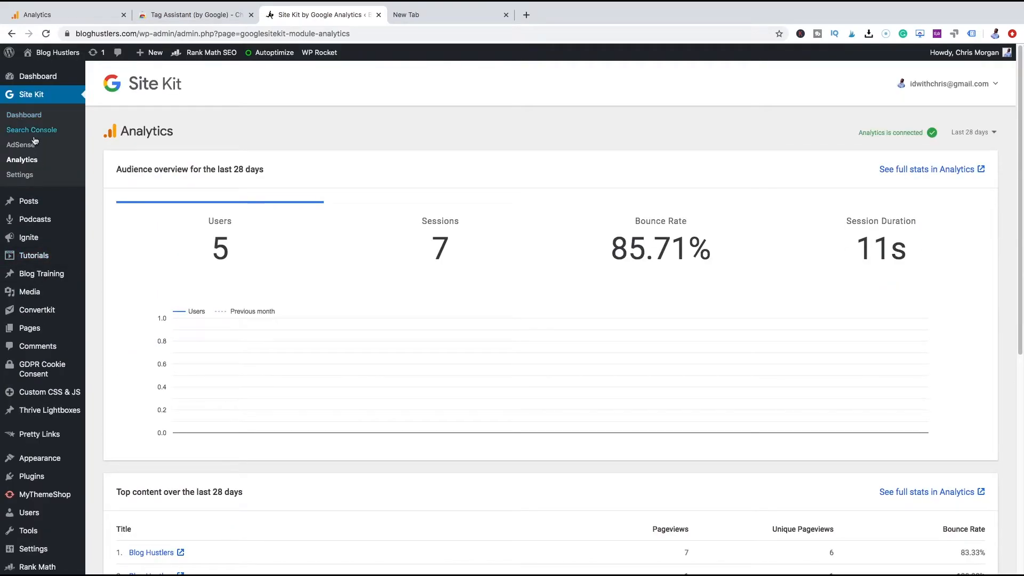
# Return to the Site Kit dashboard and examine its sections from all traffic through to page speed
pyautogui.click(37, 117)
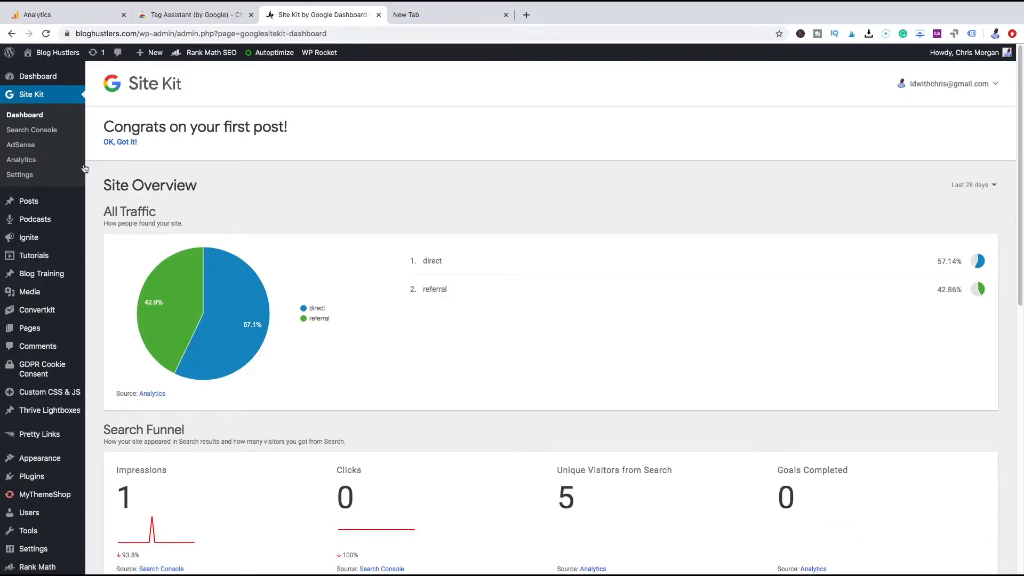
pyautogui.scroll(-3, 352, 336)
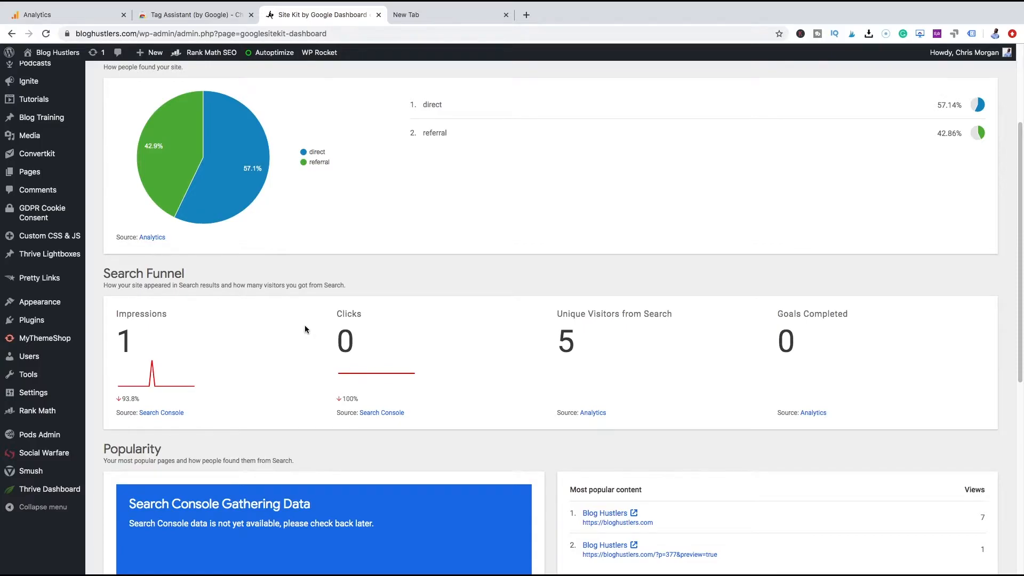
pyautogui.scroll(-7, 305, 329)
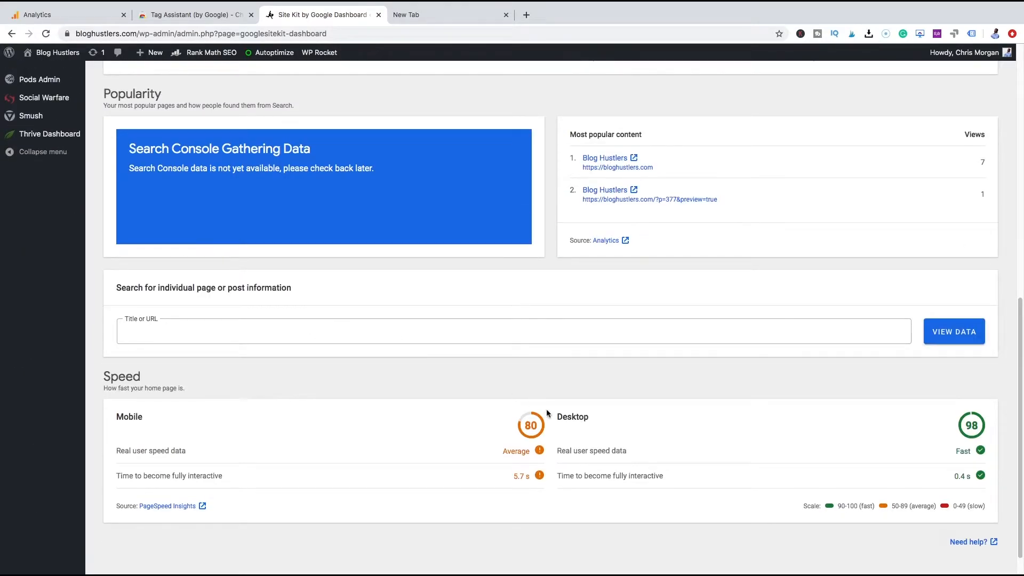
pyautogui.scroll(-1, 546, 409)
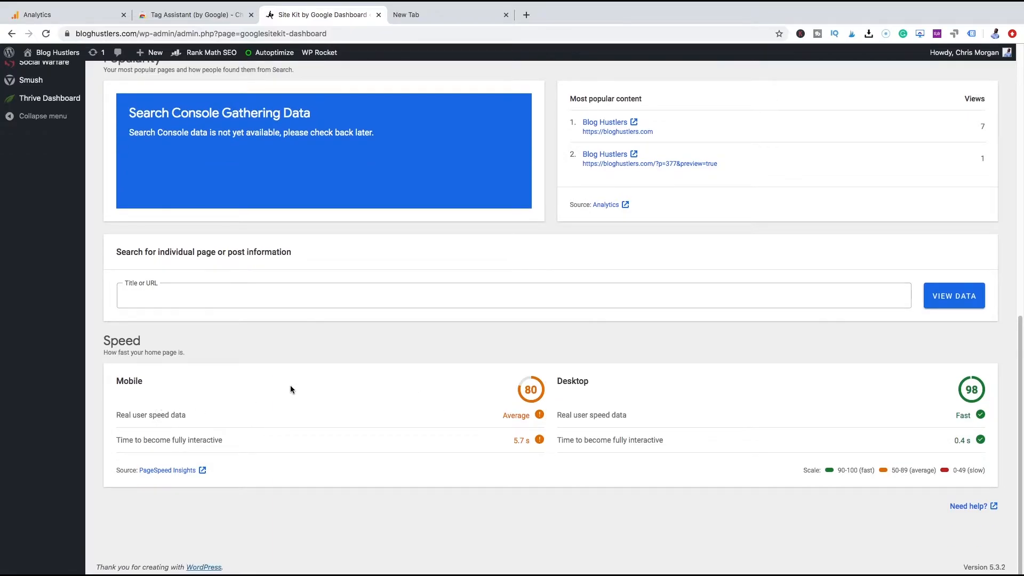
pyautogui.scroll(10, 291, 389)
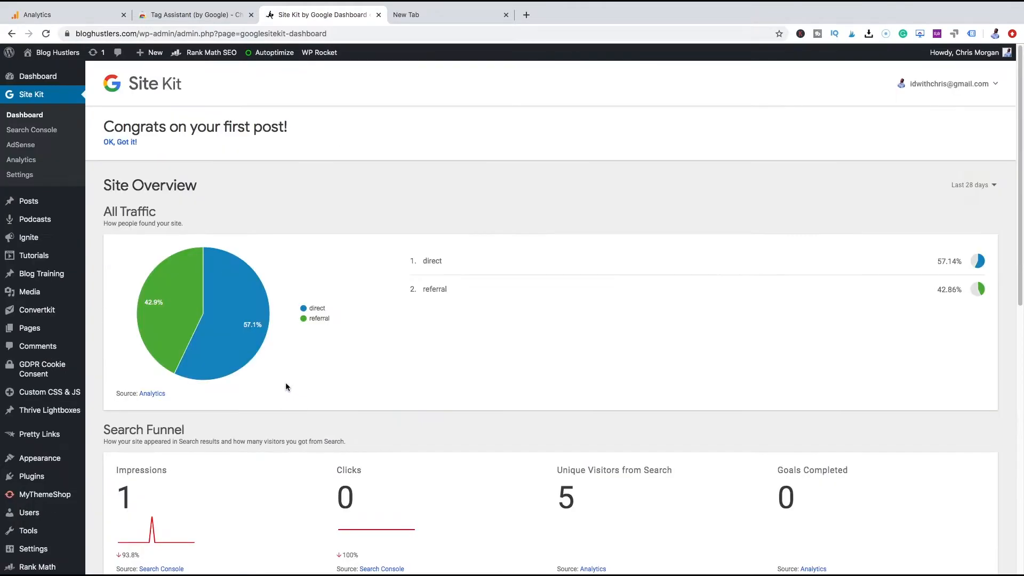
# Open Site Kit's Search Console report and review its clicks, impressions and top search queries
pyautogui.click(21, 129)
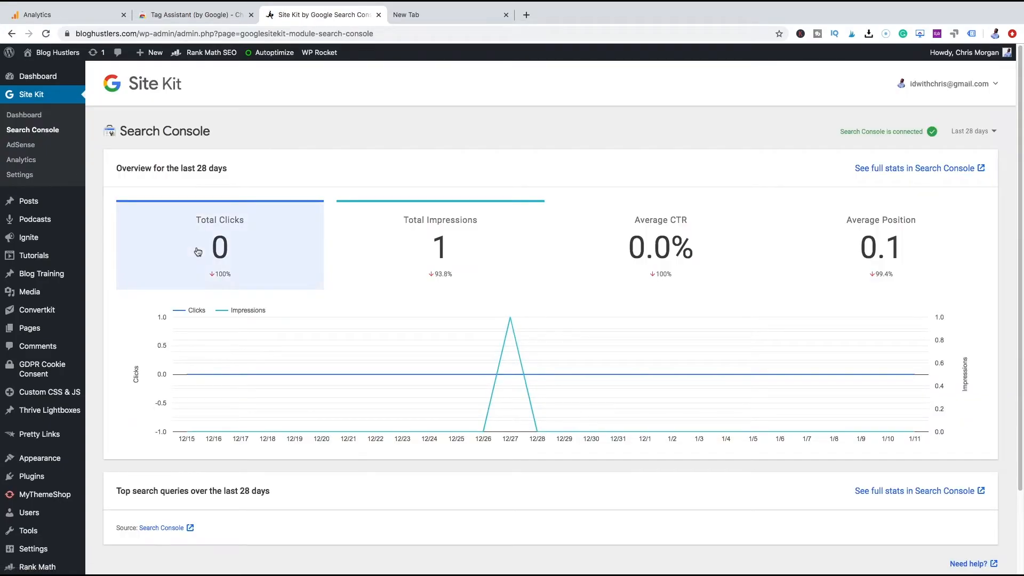
pyautogui.click(424, 246)
pyautogui.scroll(-1, 439, 258)
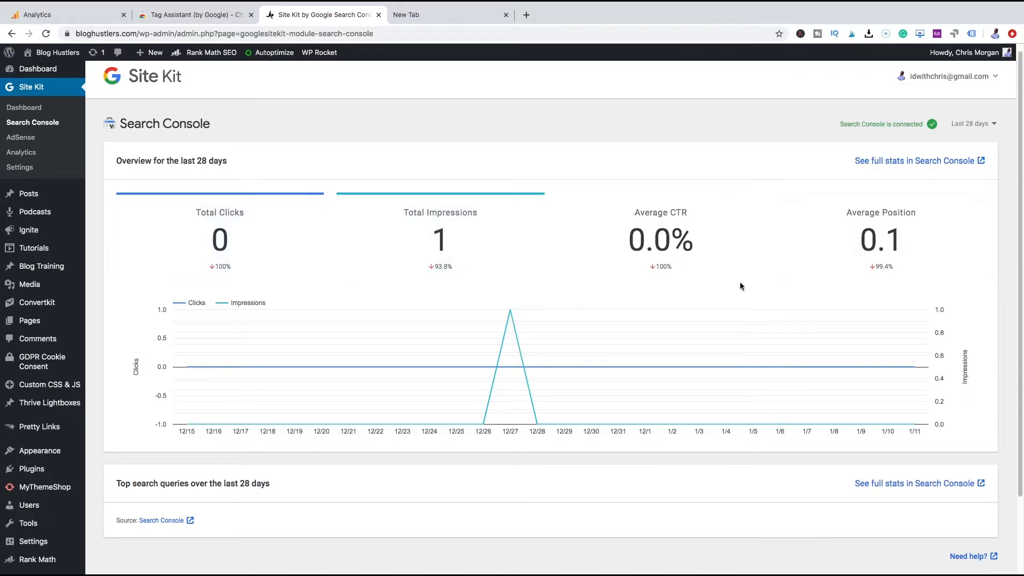
pyautogui.scroll(-3, 519, 362)
pyautogui.scroll(3, 516, 367)
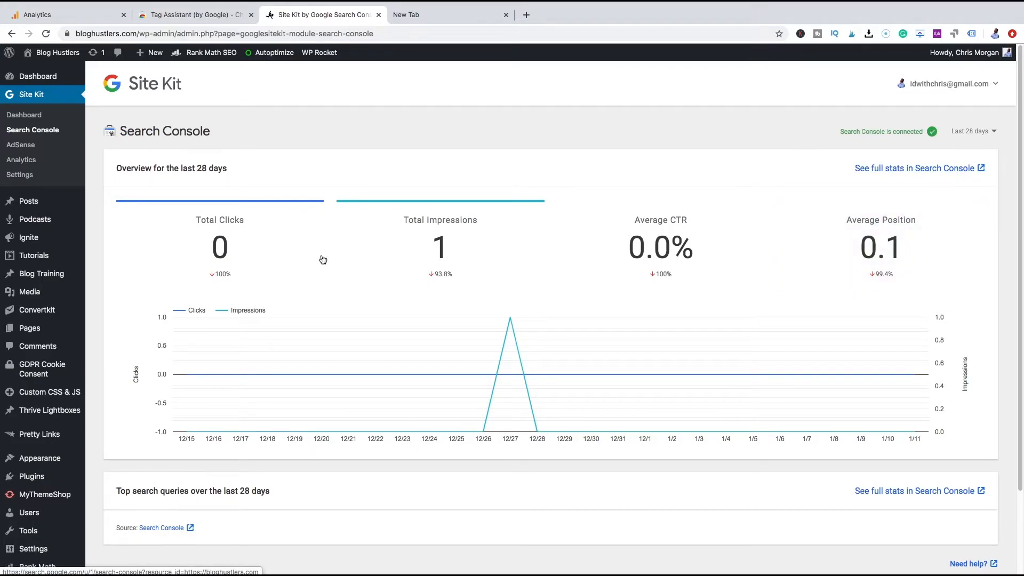
# Go back to the Site Kit dashboard and look over the popular content and mobile and desktop speed figures
pyautogui.click(29, 114)
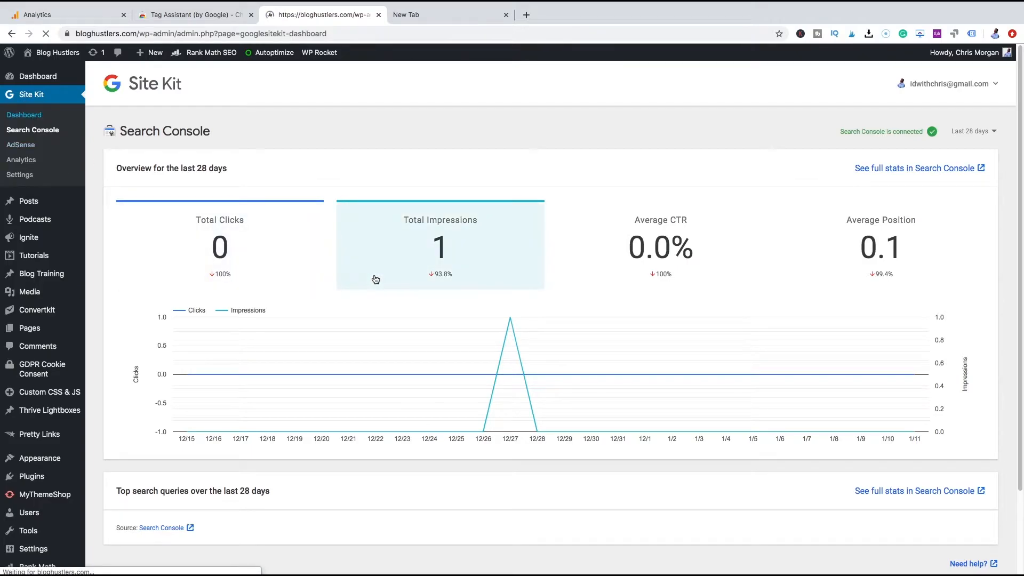
pyautogui.scroll(-10, 376, 278)
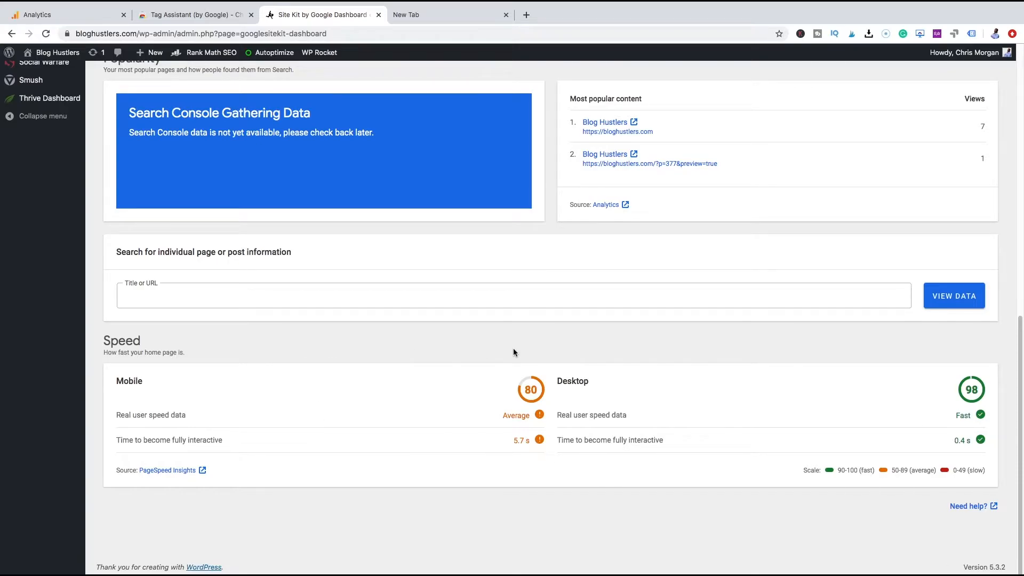
pyautogui.scroll(15, 594, 412)
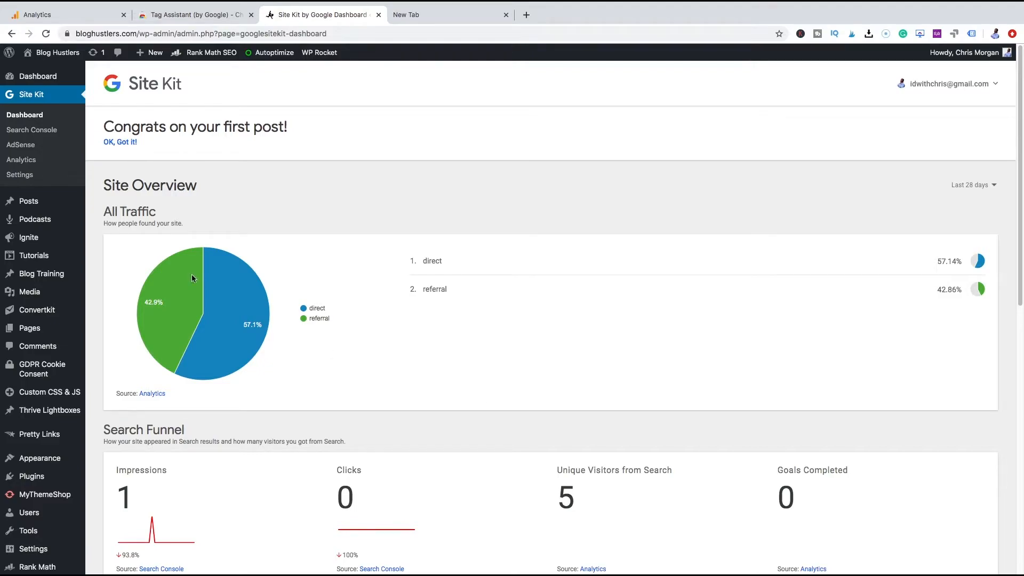
# Open the Site Kit settings and review the connected services, the additional services and the admin settings
pyautogui.click(24, 179)
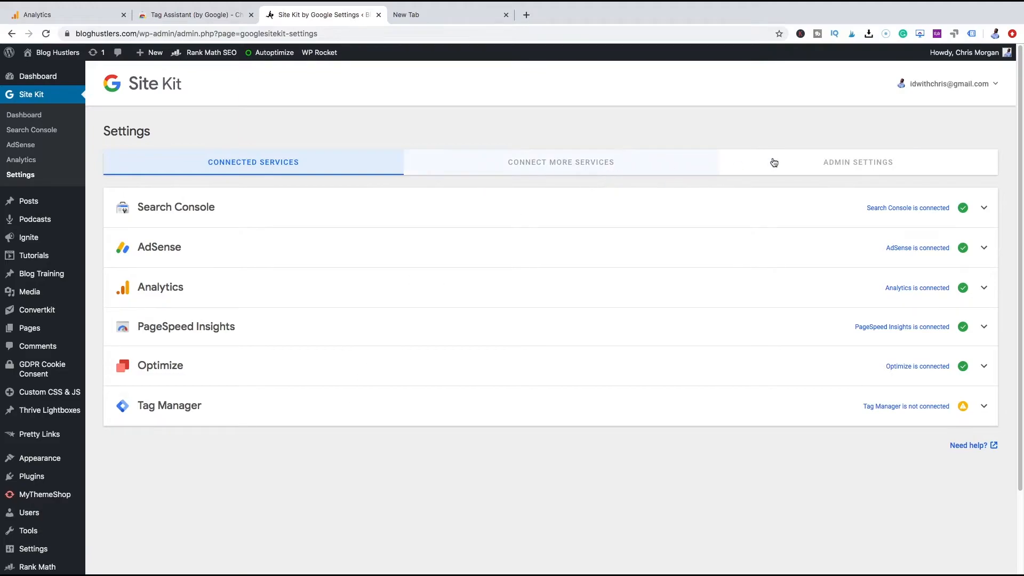
pyautogui.click(644, 165)
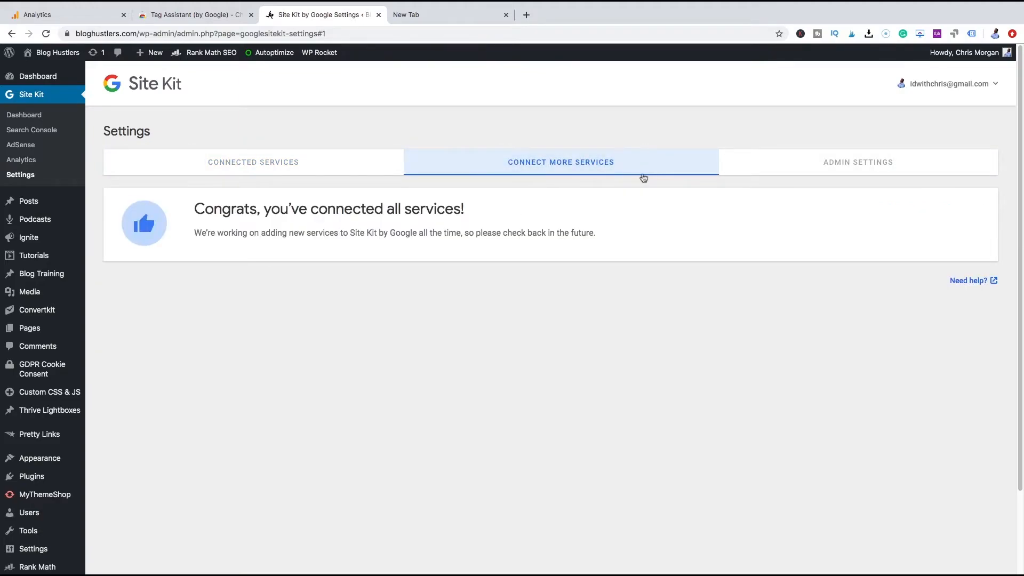
pyautogui.click(867, 162)
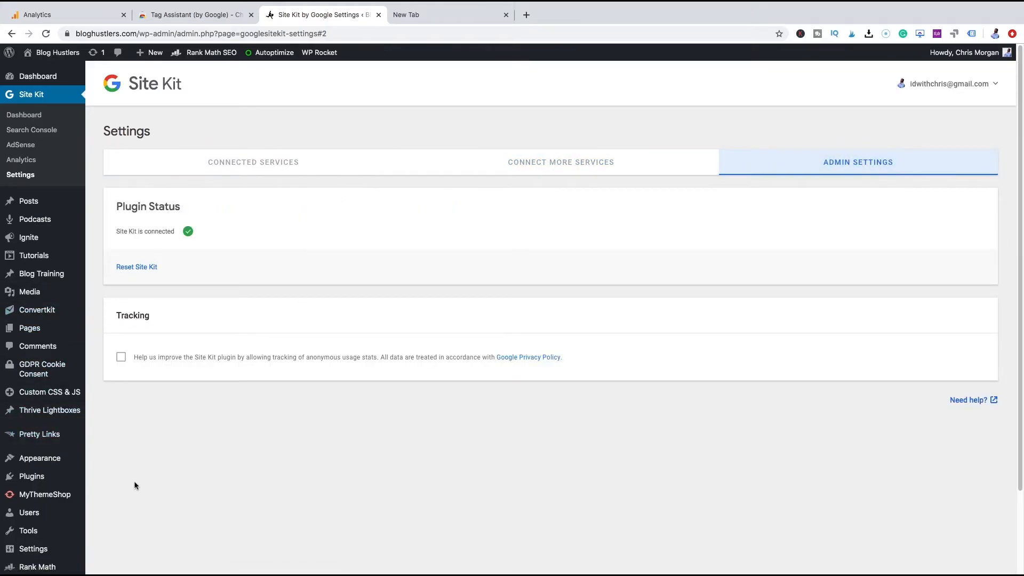
pyautogui.click(248, 166)
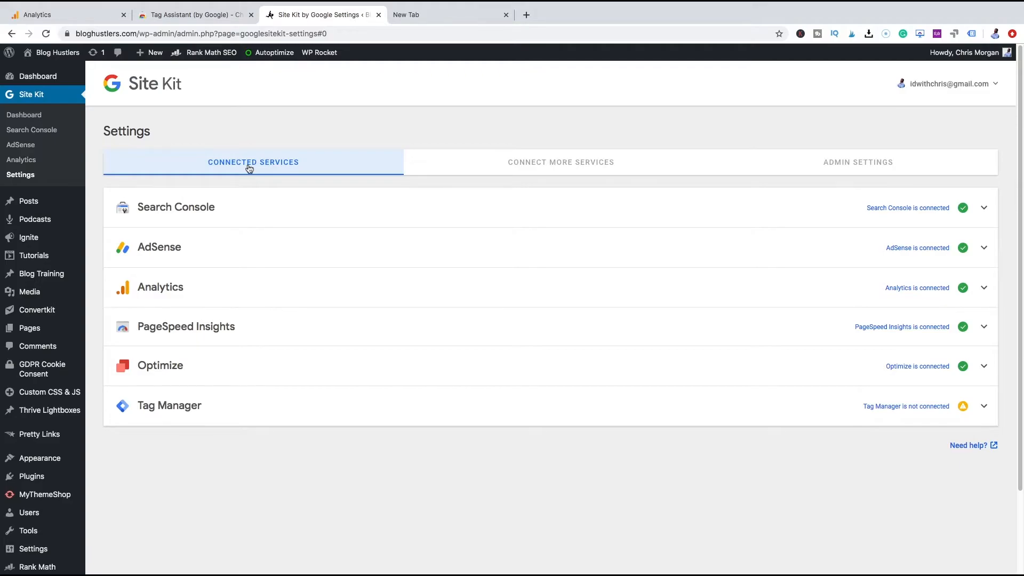
# Switch to the Tag Assistant page in the Chrome Web Store and dismiss the login-state notice
pyautogui.click(207, 16)
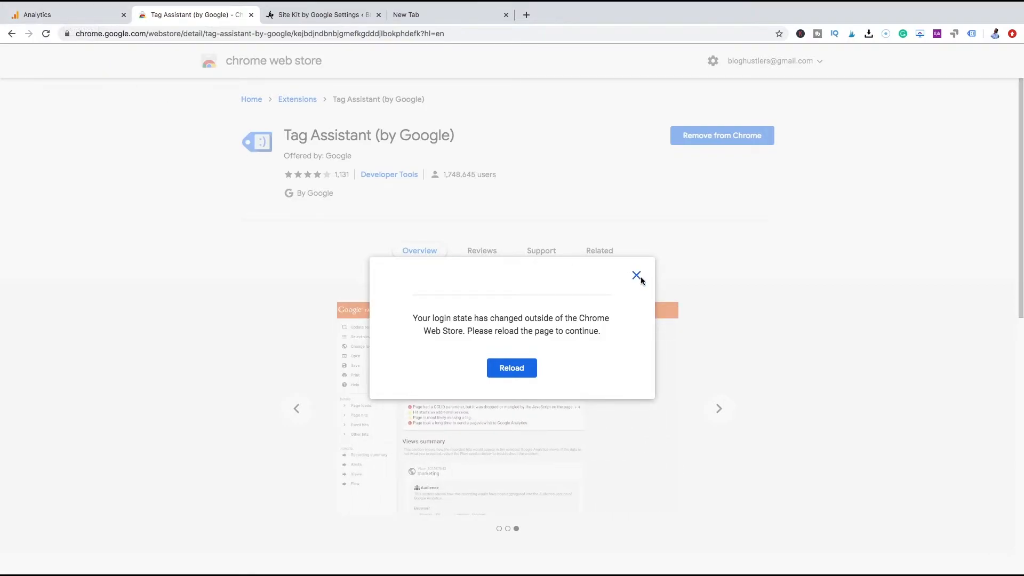
pyautogui.click(640, 276)
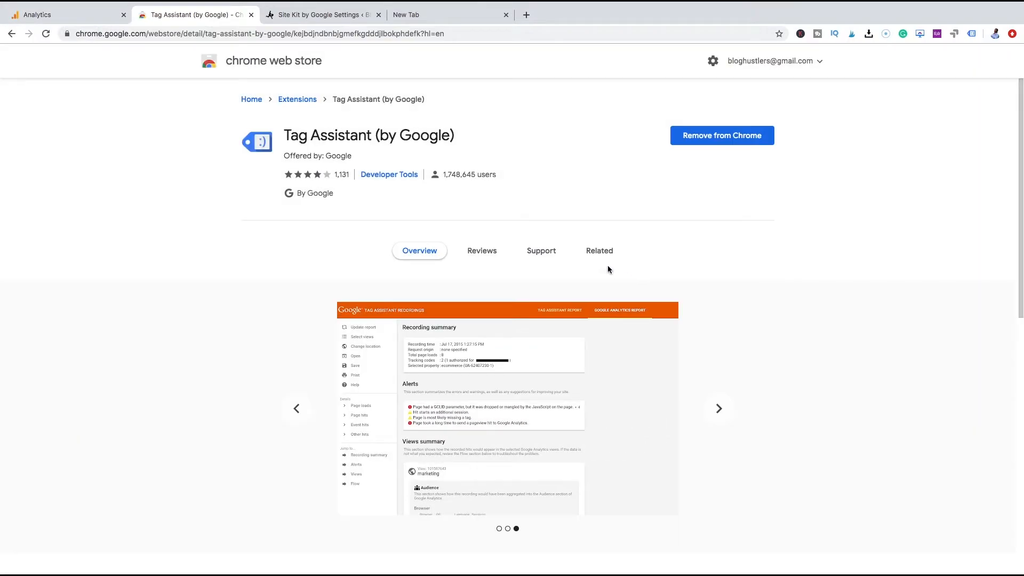
pyautogui.click(64, 19)
pyautogui.click(154, 16)
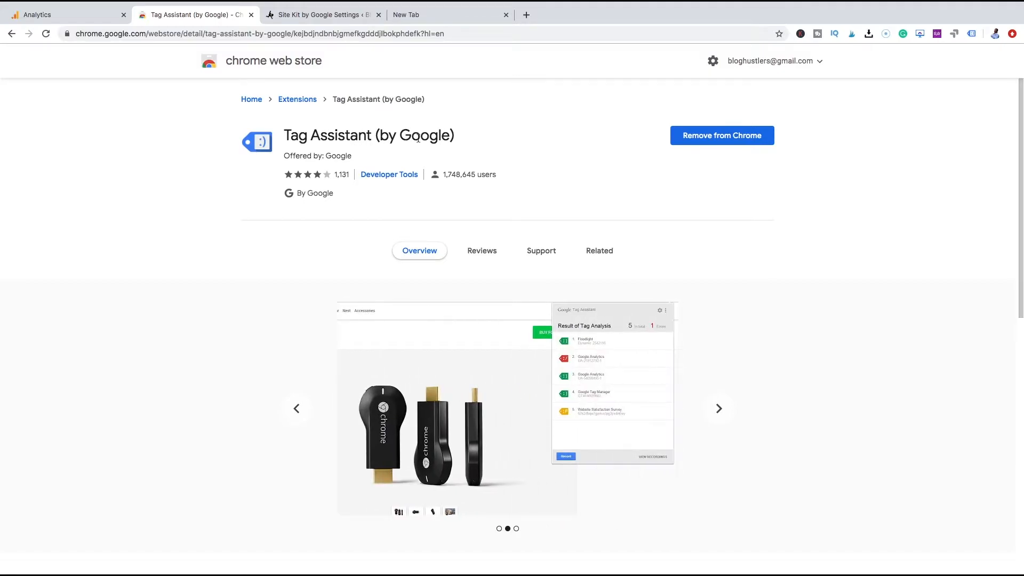
# Open the bloghustlers.com homepage in the empty browser tab
pyautogui.click(406, 15)
pyautogui.click(360, 33)
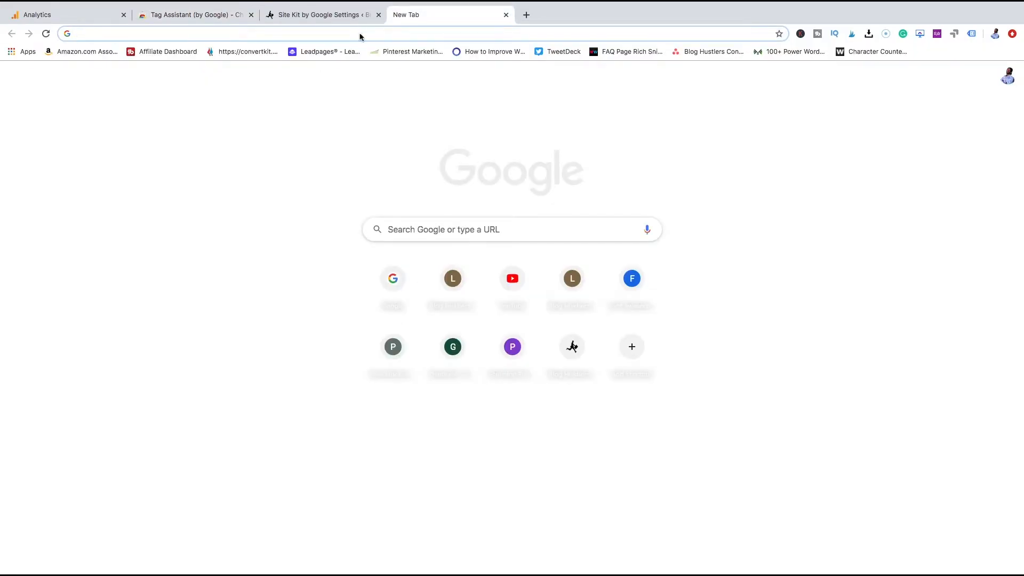
pyautogui.write('bloghust')
pyautogui.press('Right')
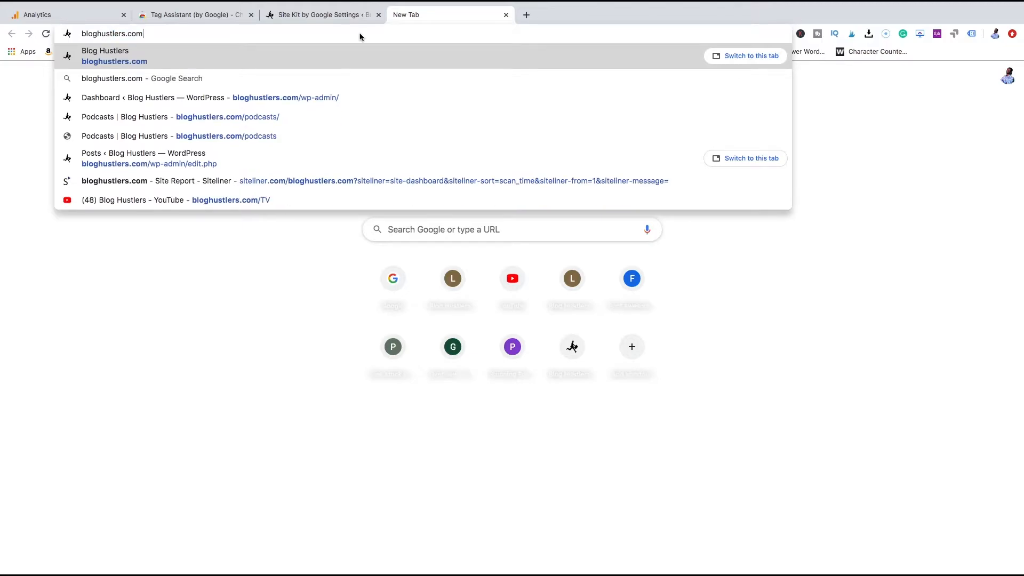
pyautogui.press('Return')
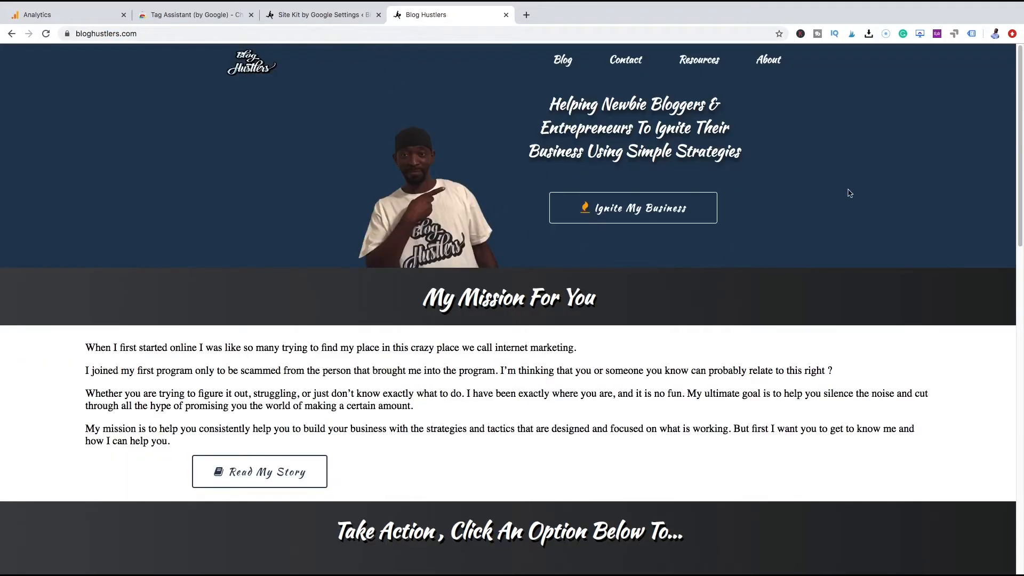
# Activate Tag Assistant on the bloghustlers.com homepage, reload it to check its tags, and open the extension's options
pyautogui.click(971, 34)
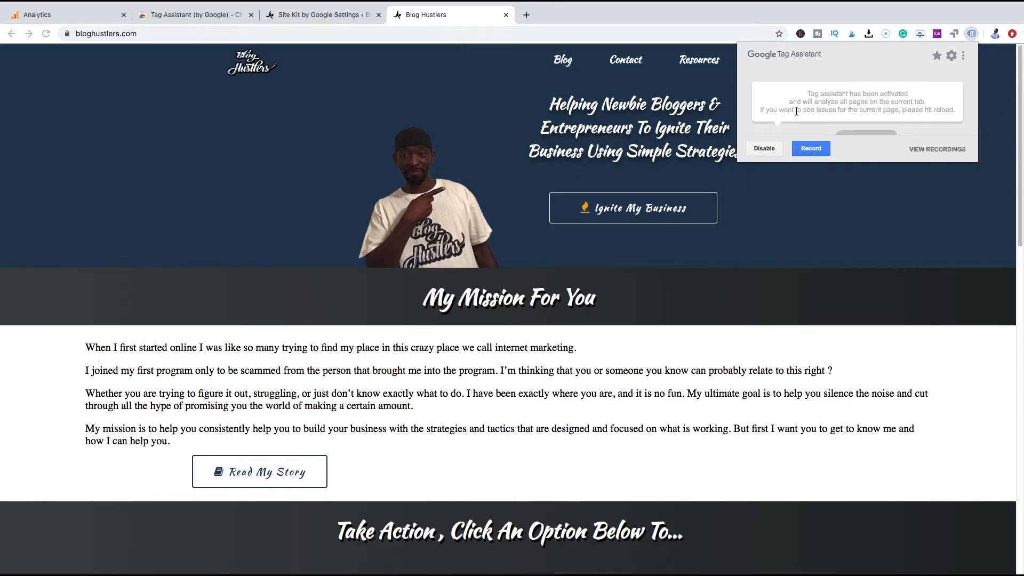
pyautogui.click(47, 33)
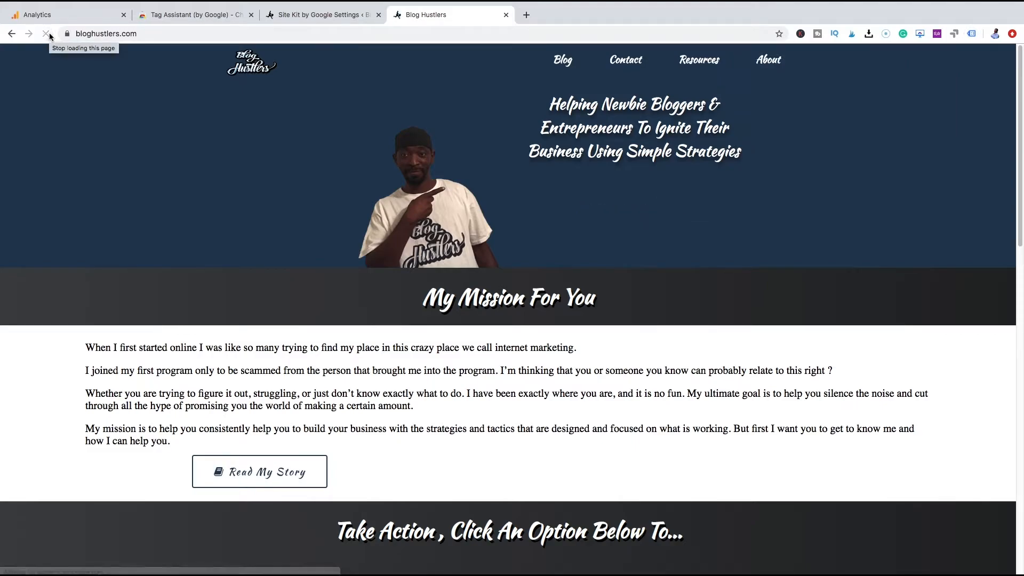
pyautogui.click(971, 34)
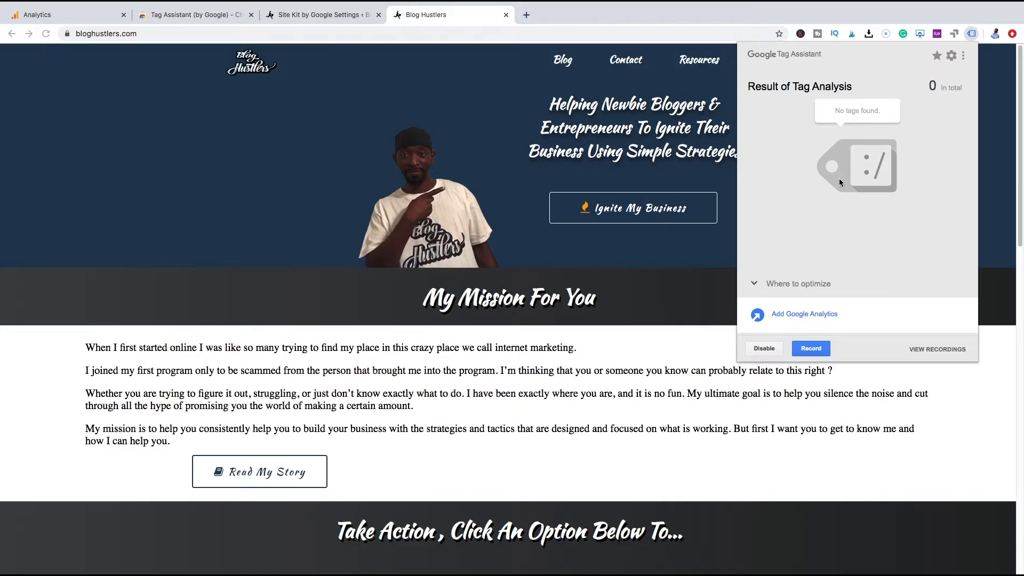
pyautogui.click(953, 57)
pyautogui.click(77, 191)
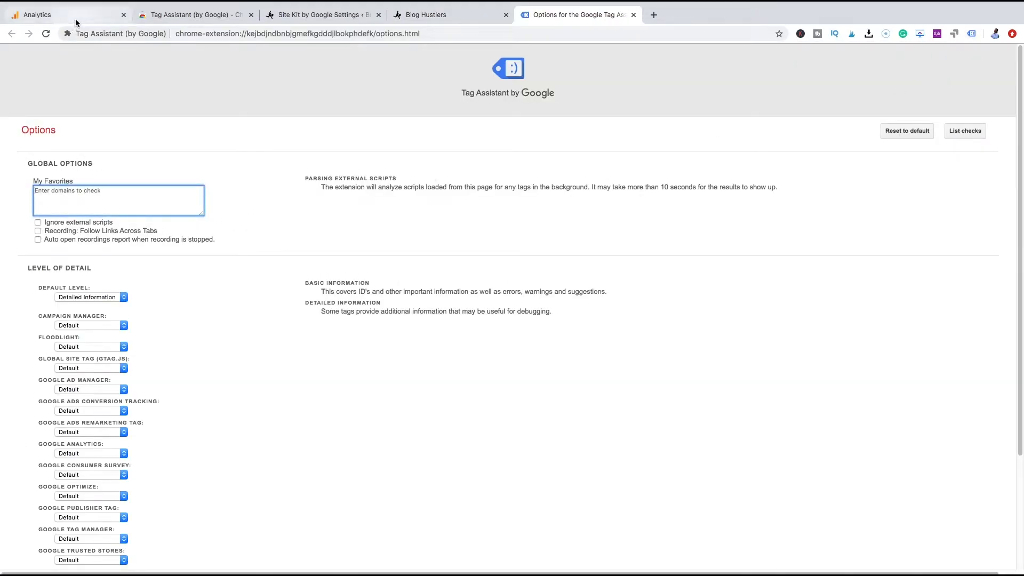
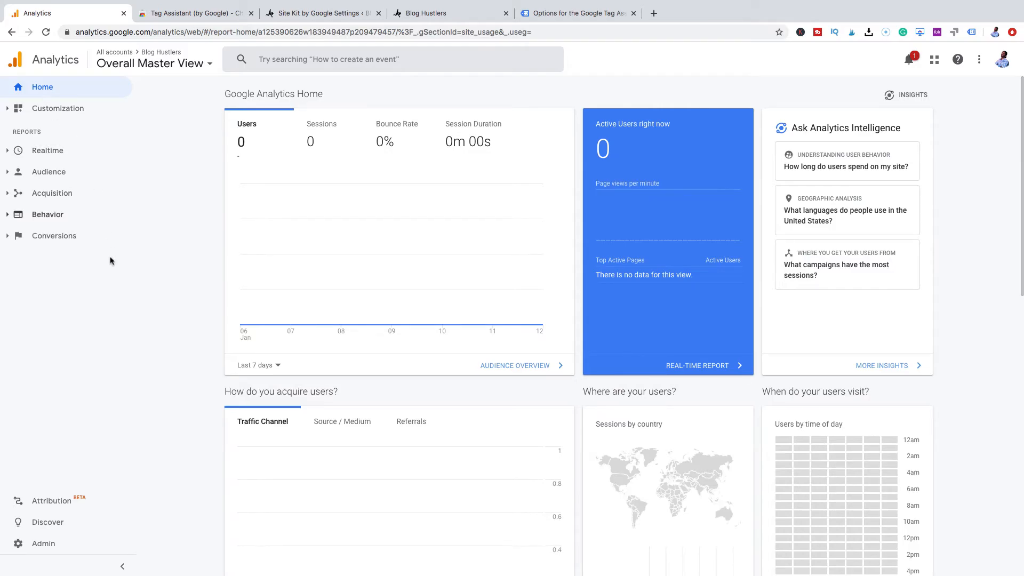
# Switch to Google Analytics, open the Blog Hustlers admin settings and select the All Web Site Data view
pyautogui.click(48, 540)
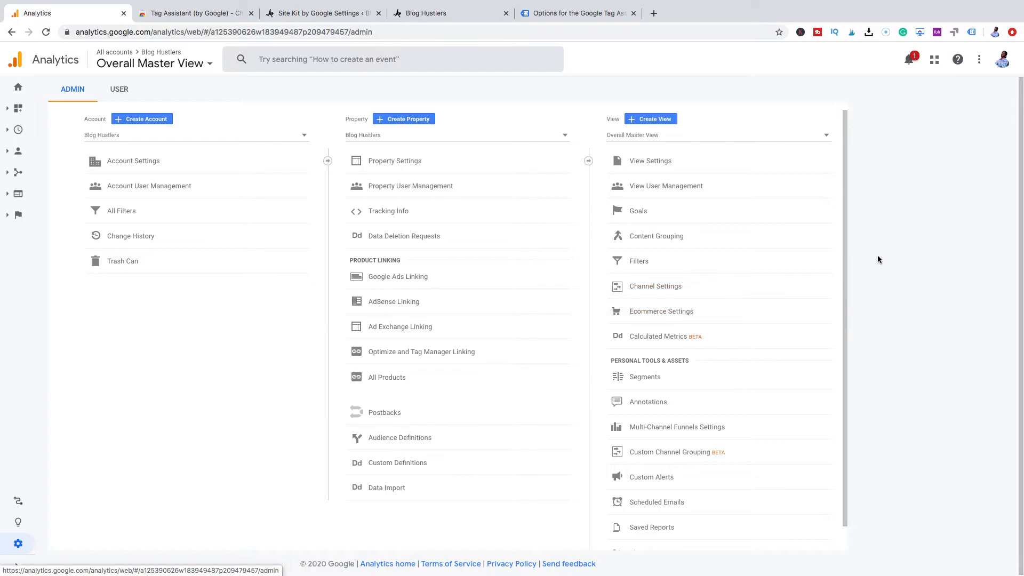
pyautogui.click(814, 138)
pyautogui.click(647, 162)
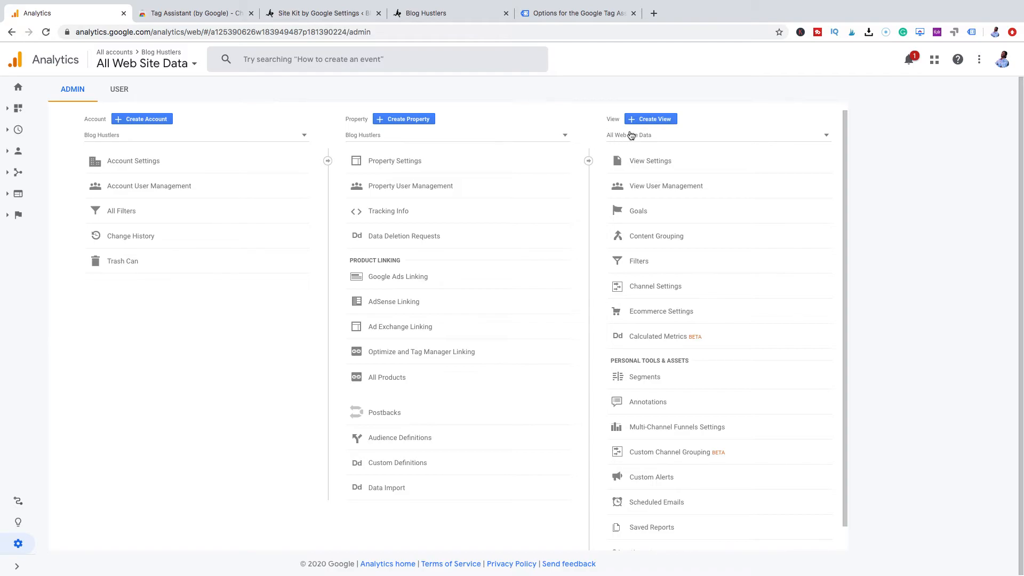
pyautogui.click(663, 120)
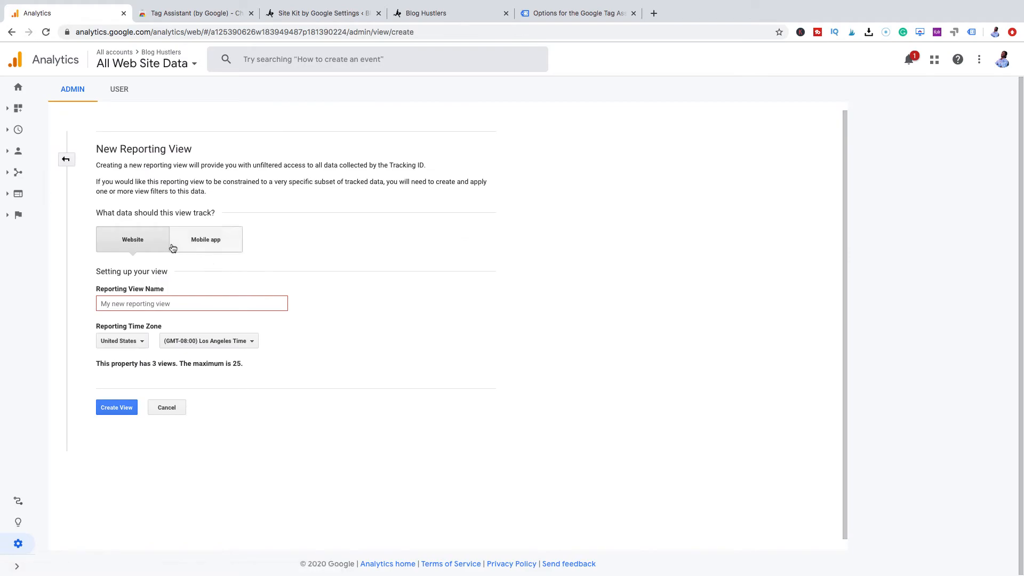
pyautogui.click(143, 308)
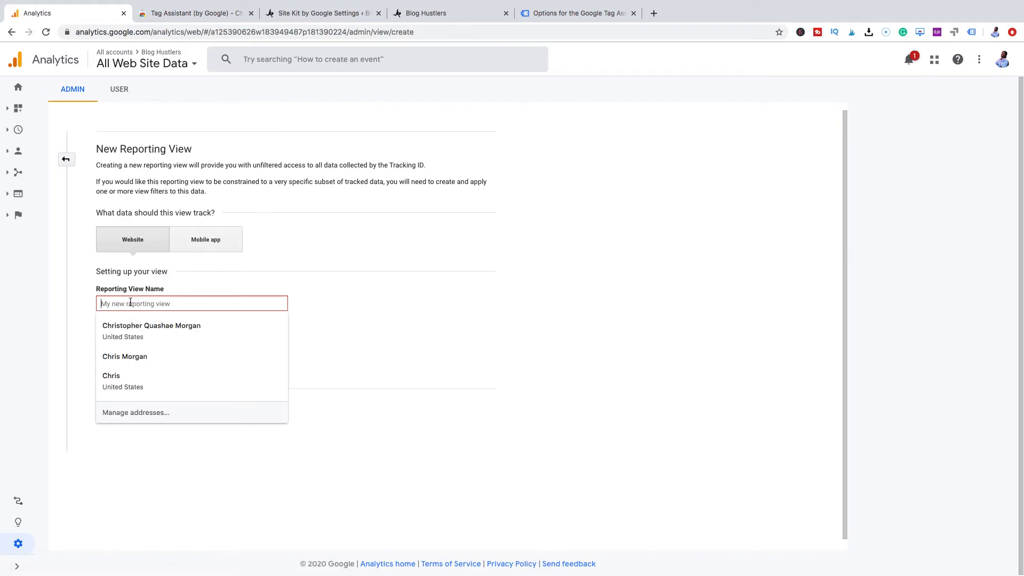
pyautogui.click(255, 283)
pyautogui.click(154, 301)
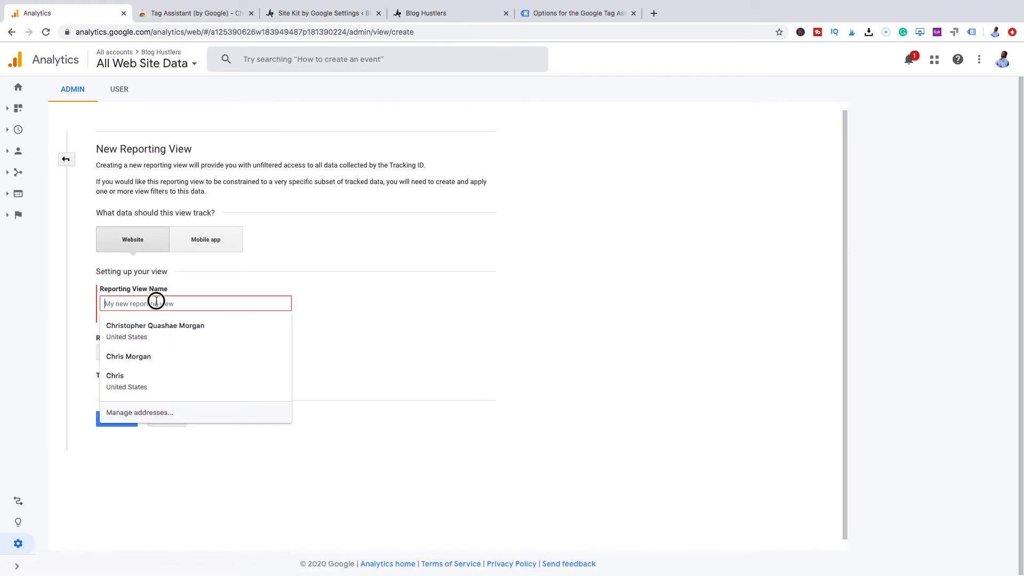
pyautogui.write('OVera')
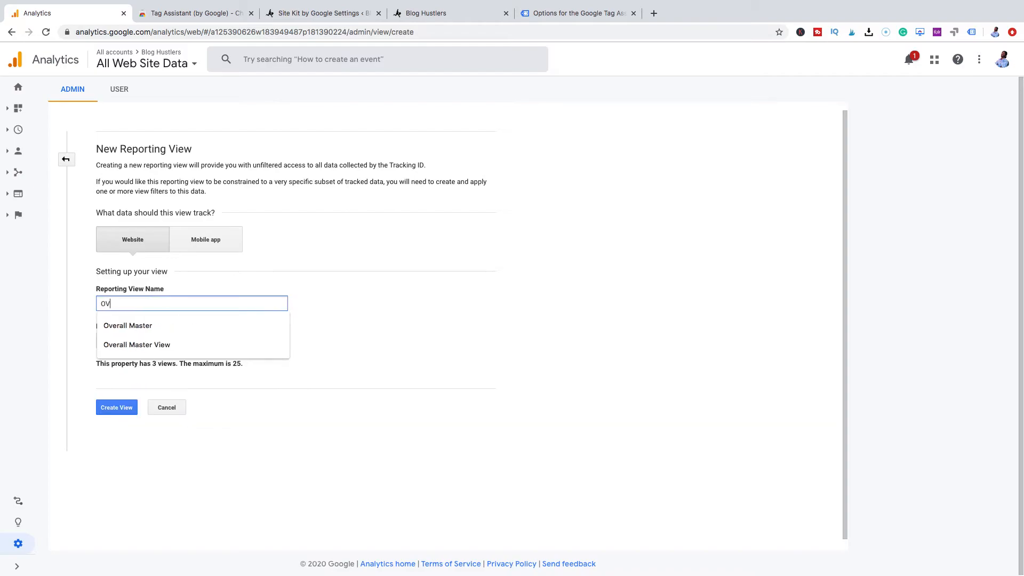
pyautogui.write('ll M')
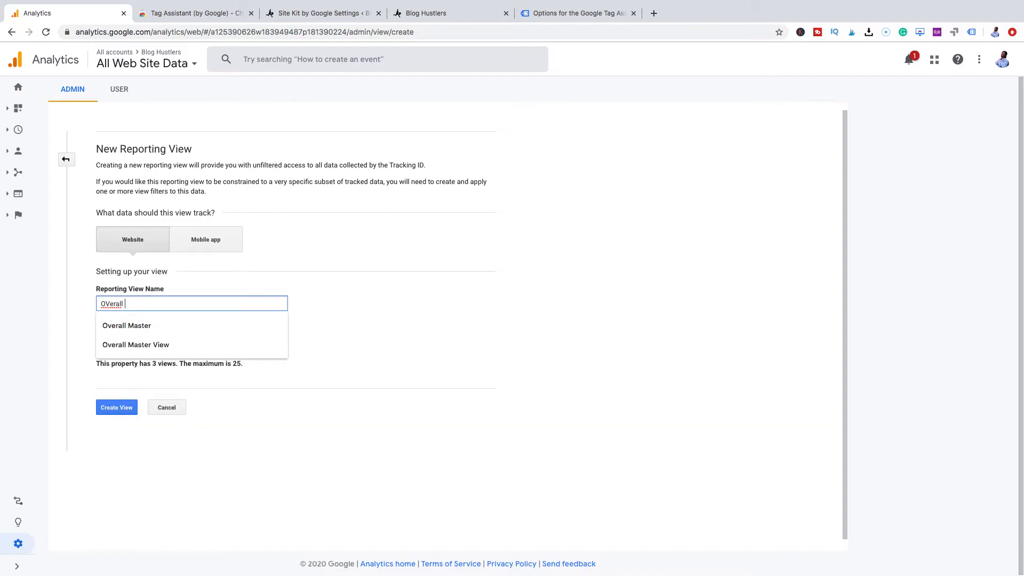
pyautogui.press('BackSpace')
pyautogui.press('BackSpace')
pyautogui.press('BackSpace')
pyautogui.press('BackSpace')
pyautogui.press('BackSpace')
pyautogui.press('BackSpace')
pyautogui.press('BackSpace')
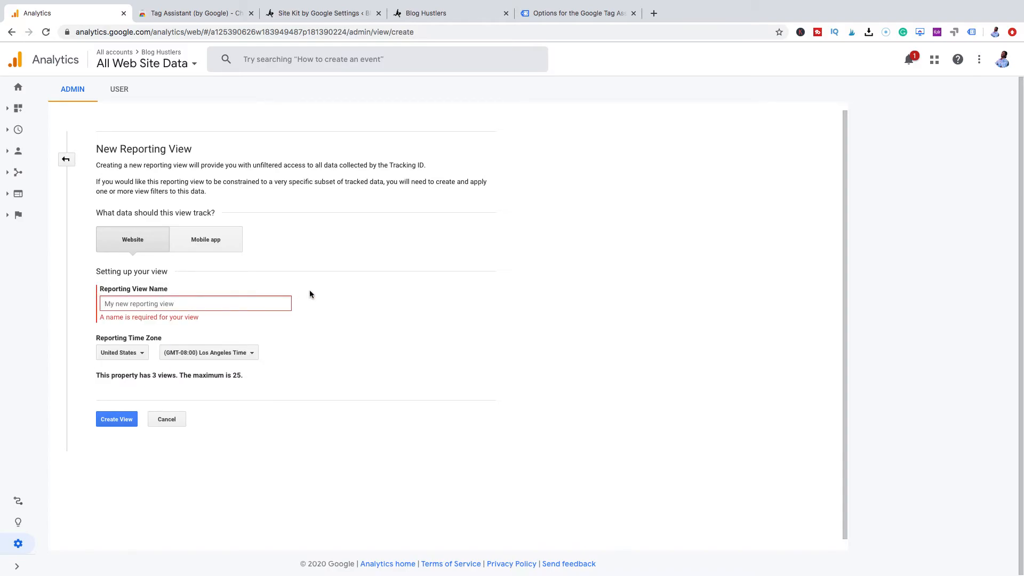
pyautogui.click(251, 354)
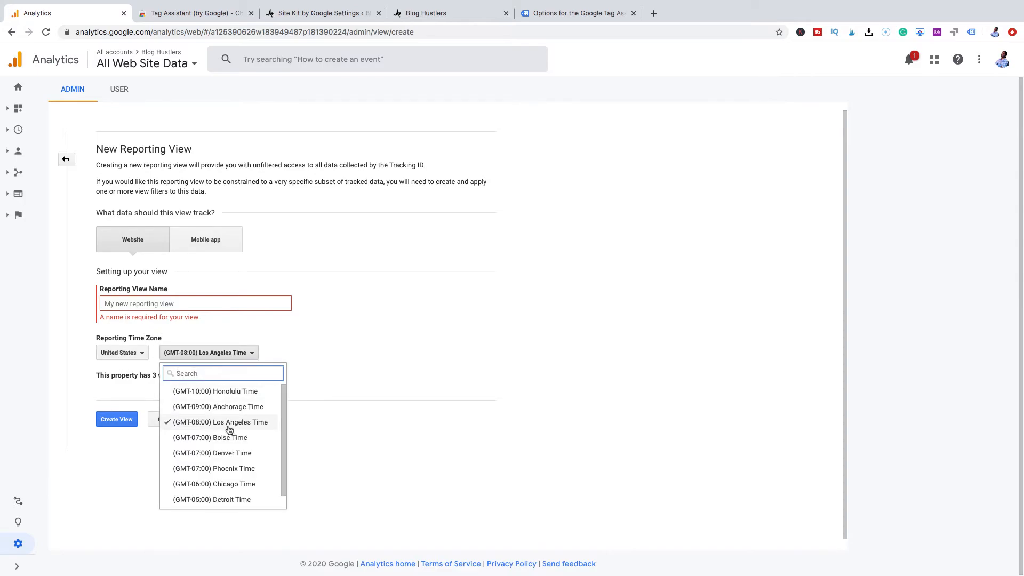
pyautogui.click(231, 485)
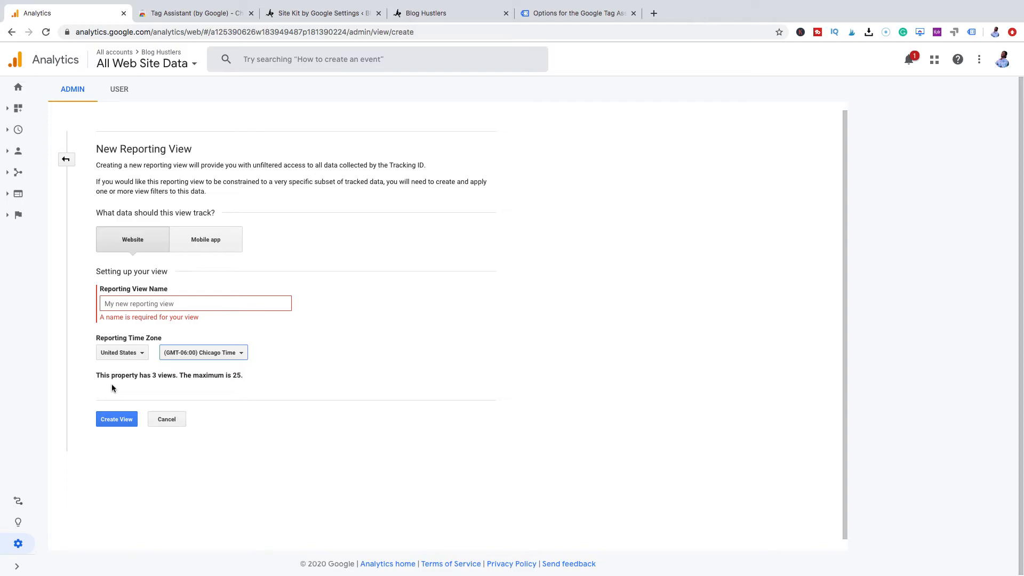
pyautogui.click(245, 377)
pyautogui.click(166, 421)
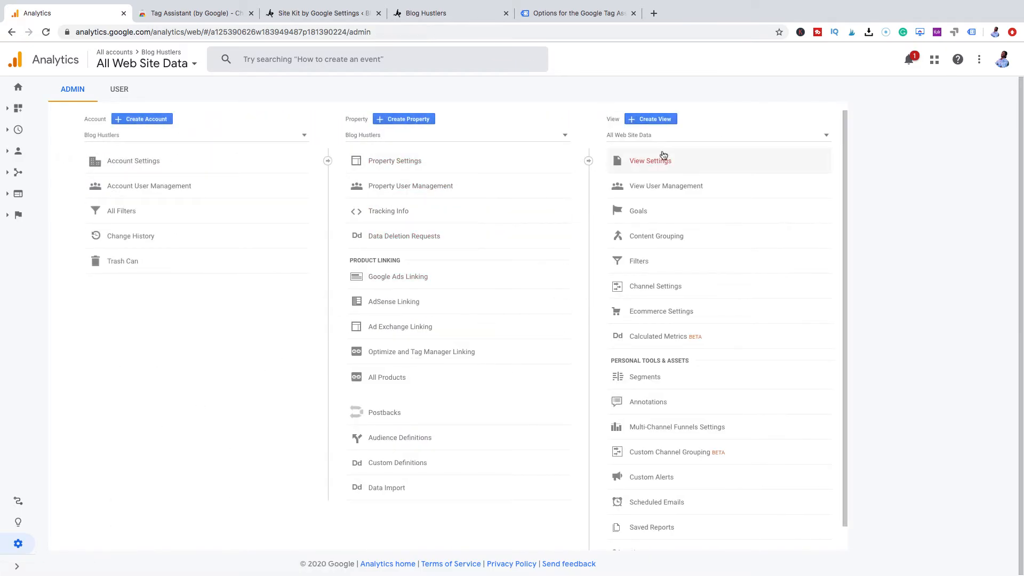
# Review the list of existing reporting views for the Blog Hustlers property
pyautogui.click(714, 139)
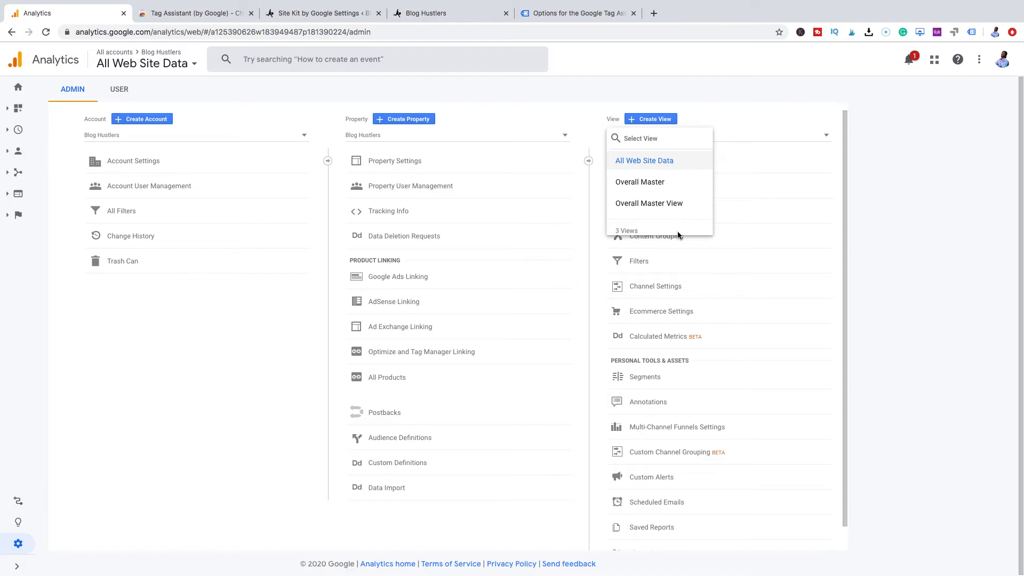
pyautogui.click(905, 224)
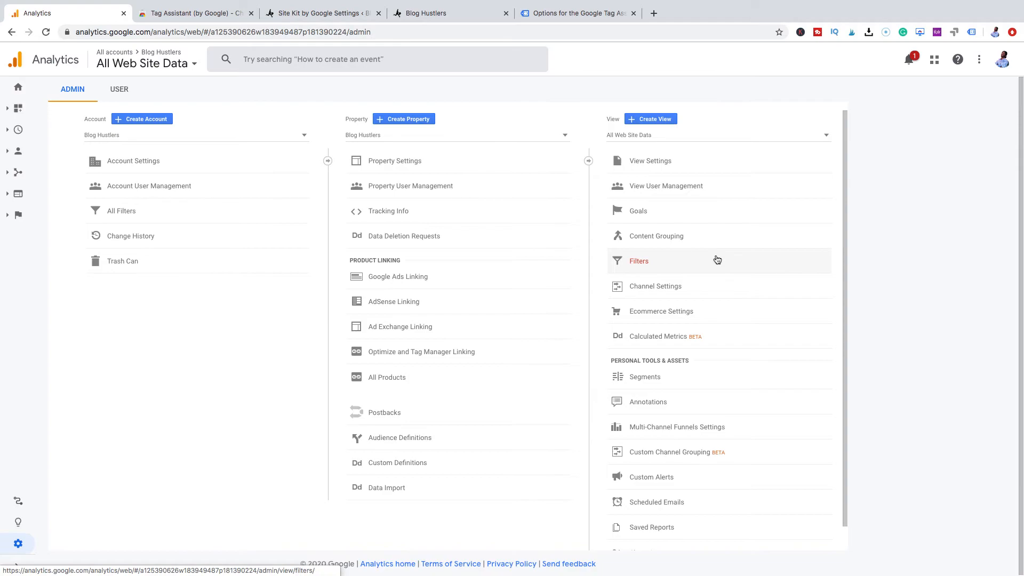
# Open the Referrals report under the All Traffic section of the Acquisition reports
pyautogui.click(19, 87)
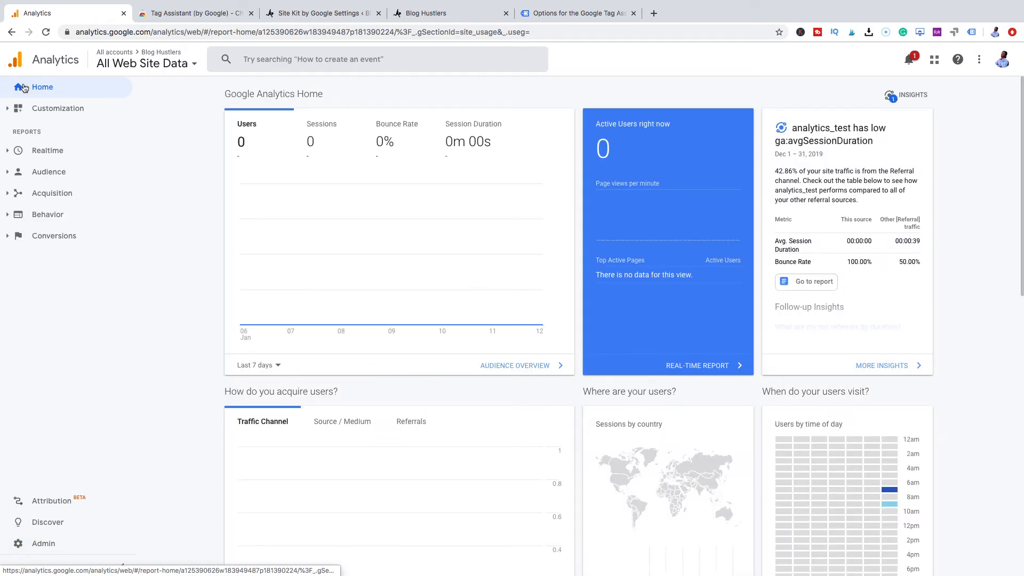
pyautogui.click(20, 198)
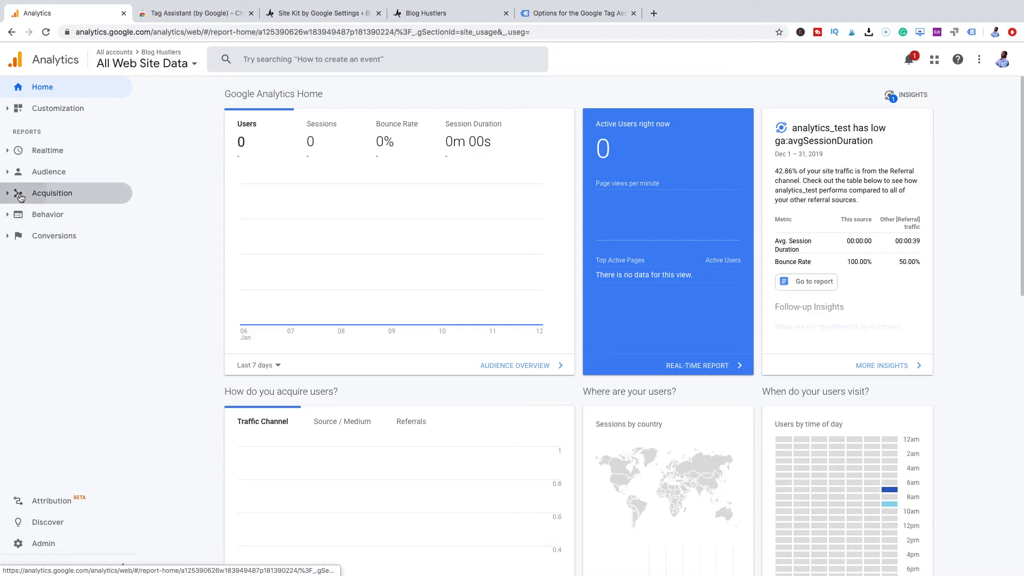
pyautogui.click(60, 234)
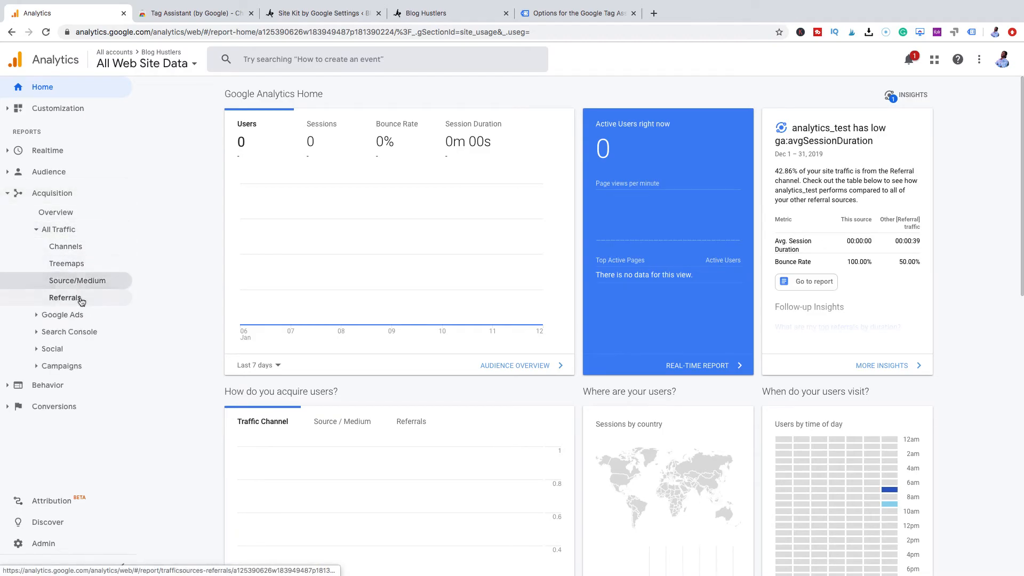
pyautogui.click(65, 298)
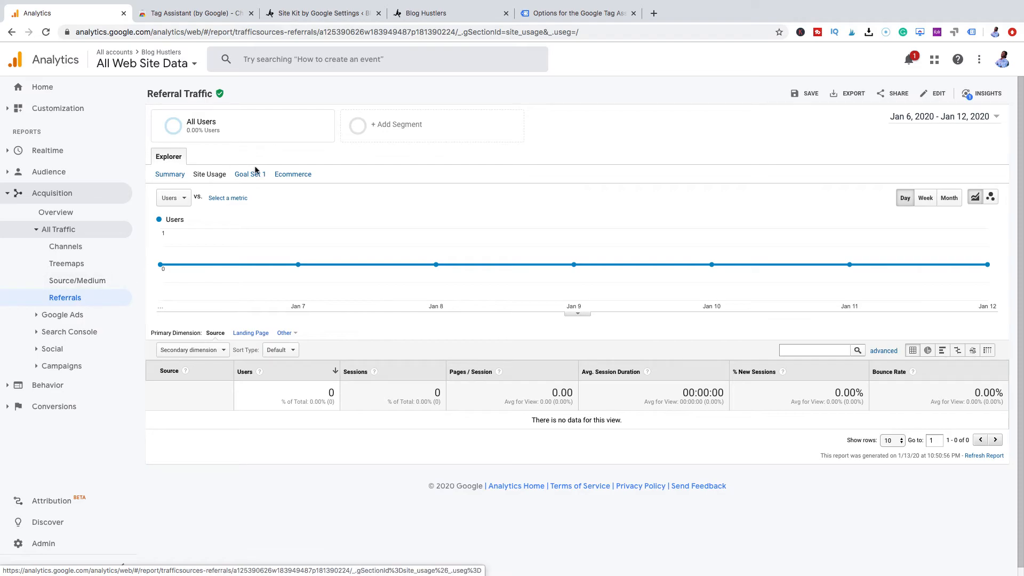
# Start a new segment on the Referral Traffic report and name it "facebook"
pyautogui.moveTo(317, 131)
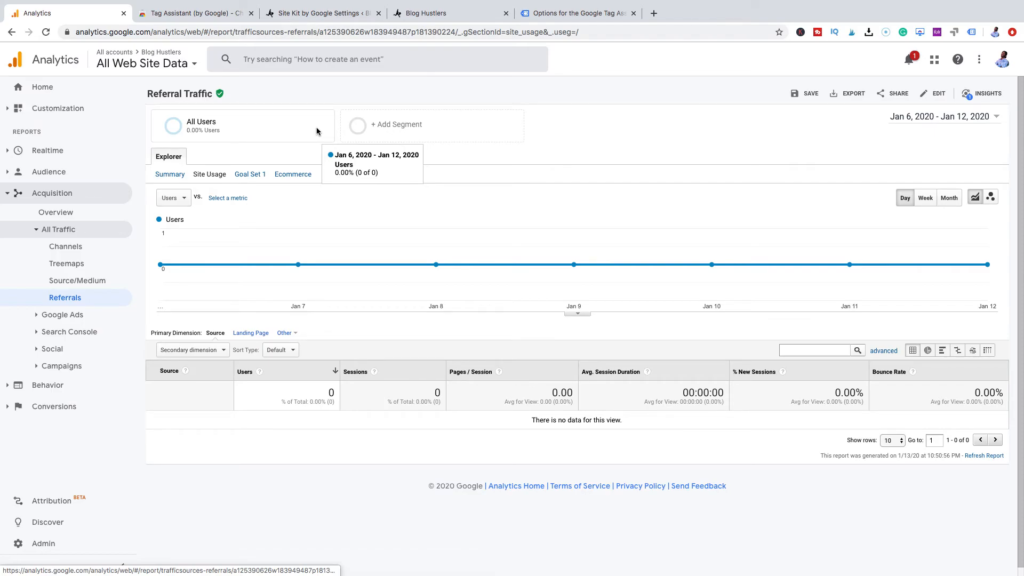
pyautogui.click(380, 128)
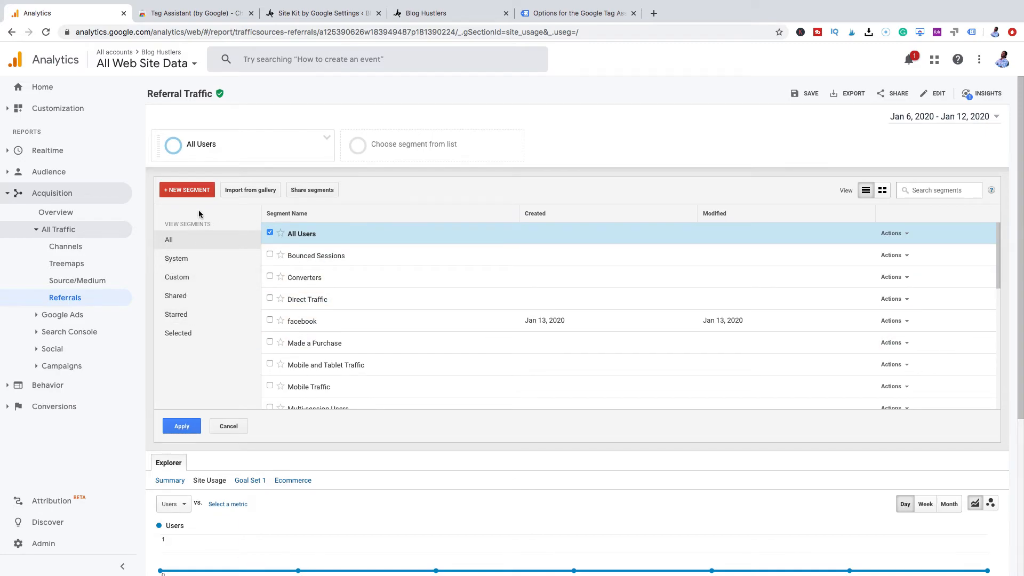
pyautogui.click(202, 193)
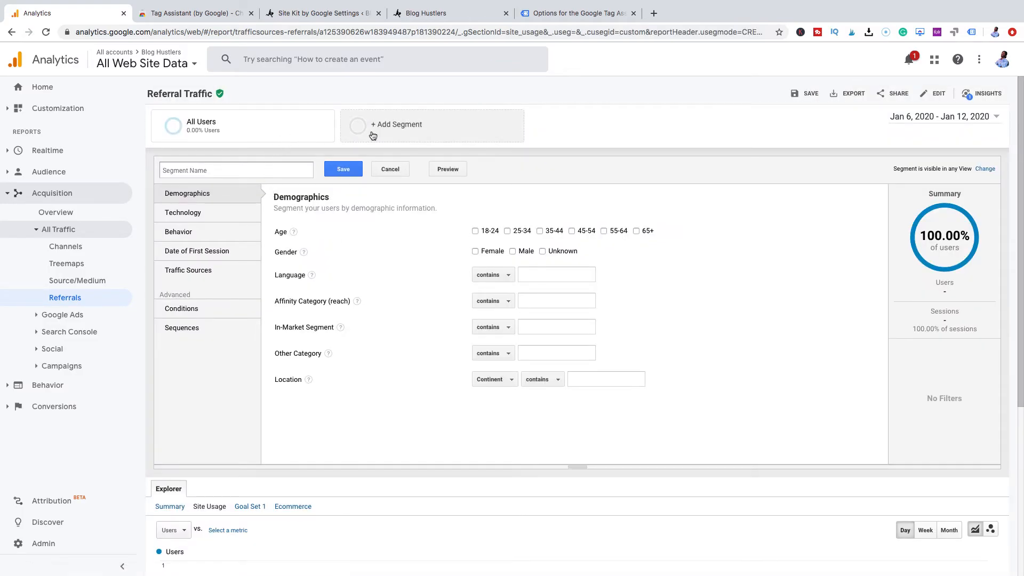
pyautogui.click(202, 169)
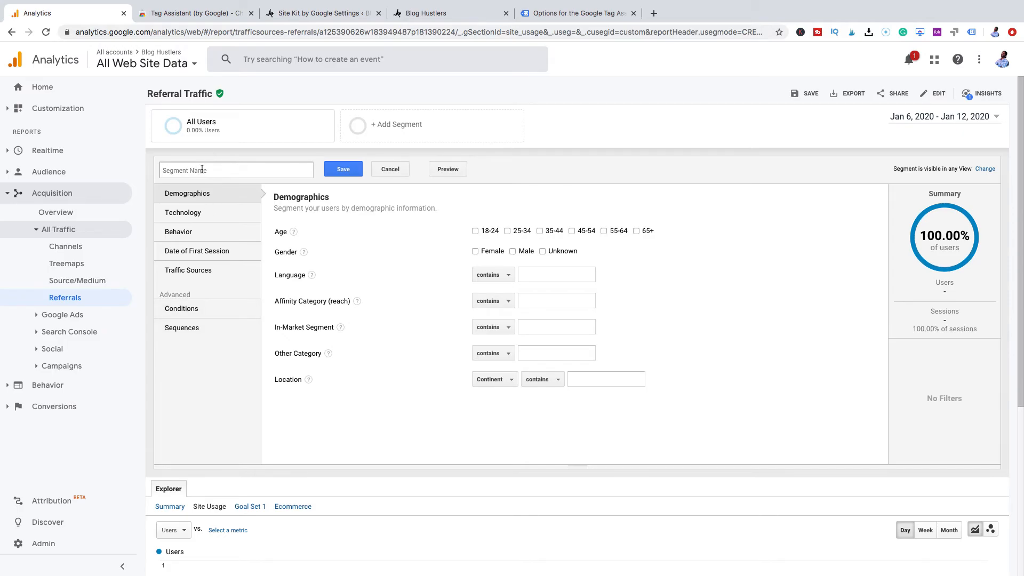
pyautogui.write('facebook')
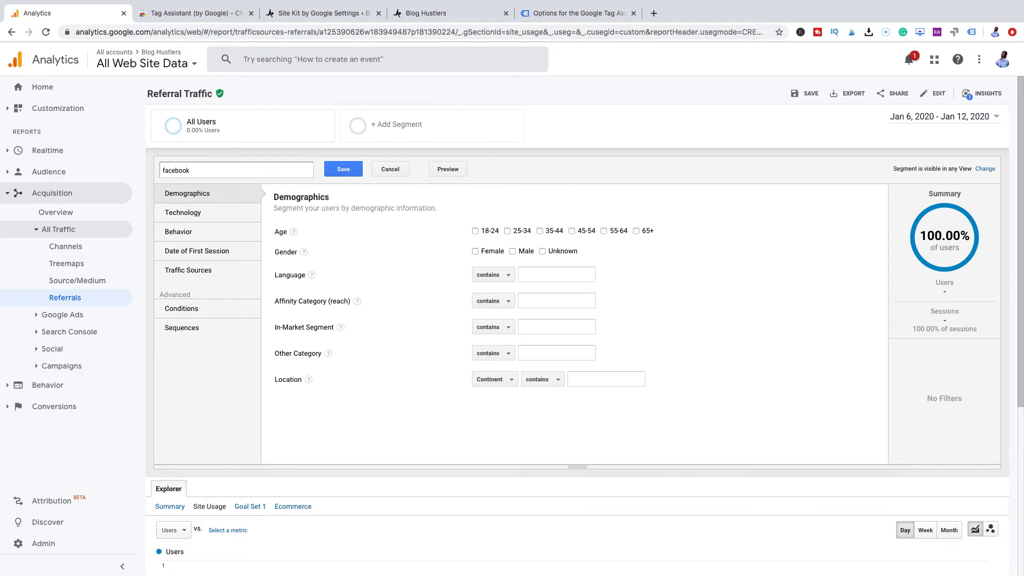
# Open the segment's advanced conditions and keep the filter on Sessions with Include
pyautogui.click(192, 309)
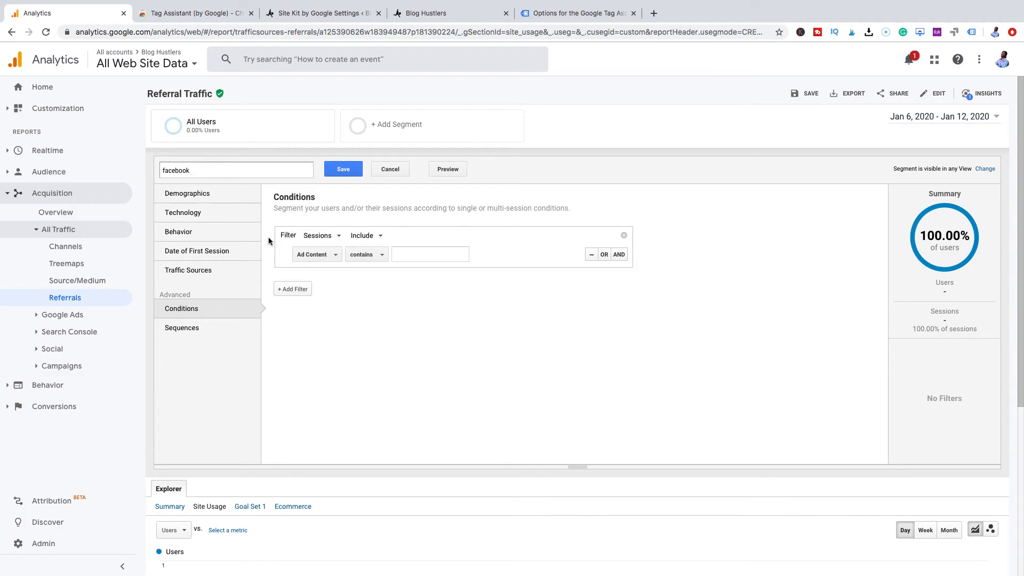
pyautogui.click(337, 237)
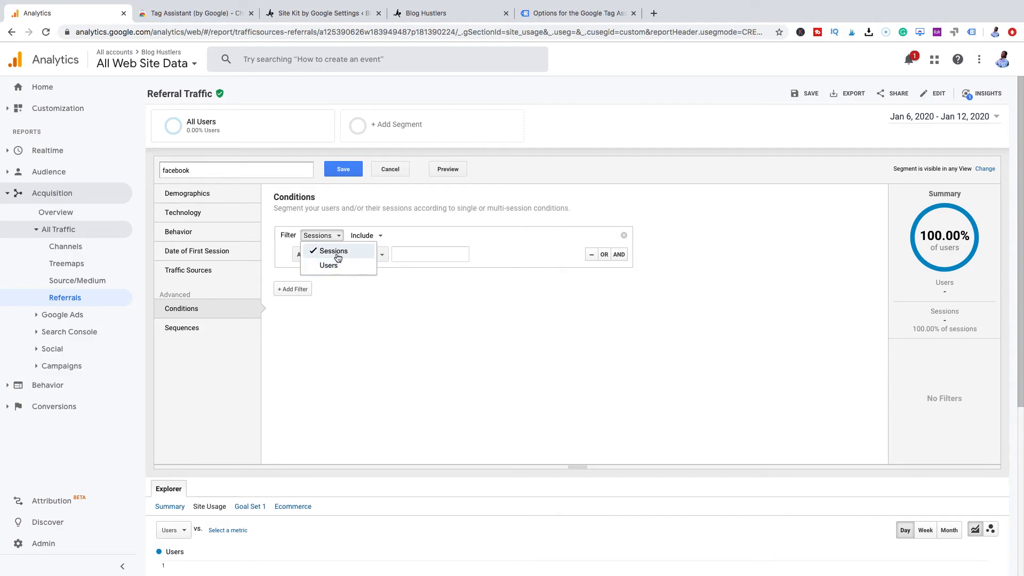
pyautogui.click(373, 236)
pyautogui.click(373, 236)
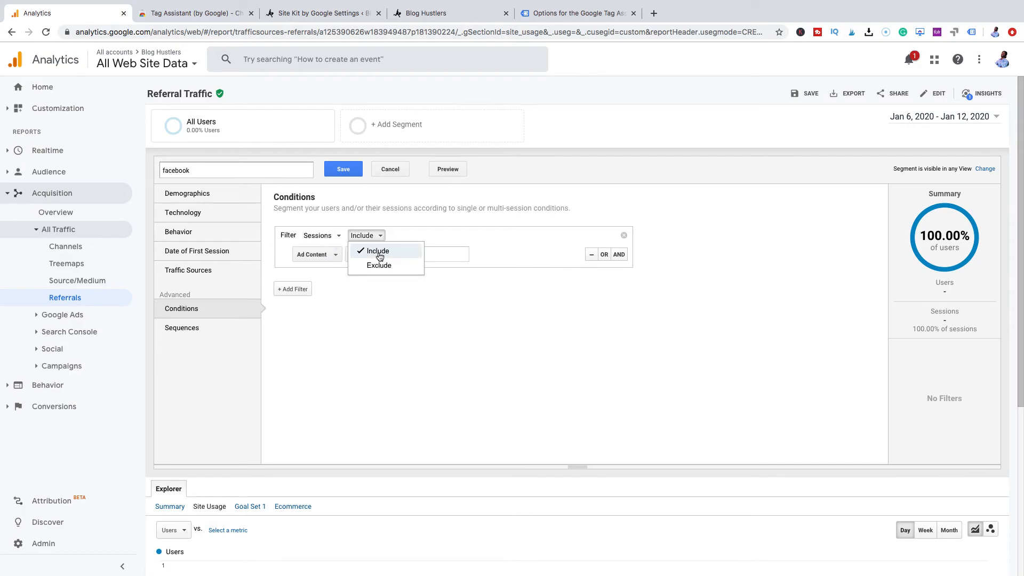
pyautogui.click(379, 255)
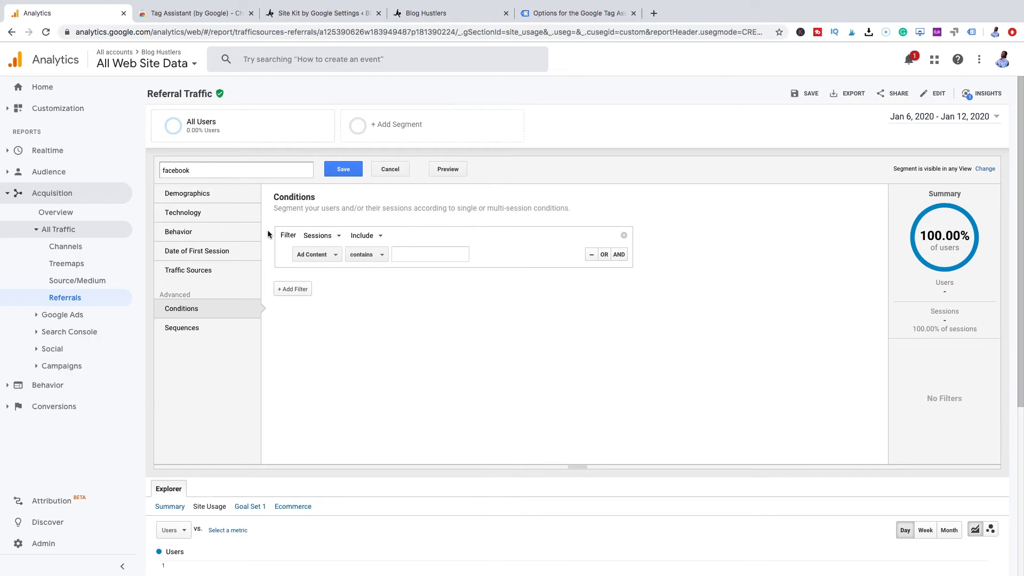
# Browse the available dimensions for the segment's condition, including the Behavior, Other and Users groups
pyautogui.click(307, 256)
pyautogui.scroll(-2, 339, 331)
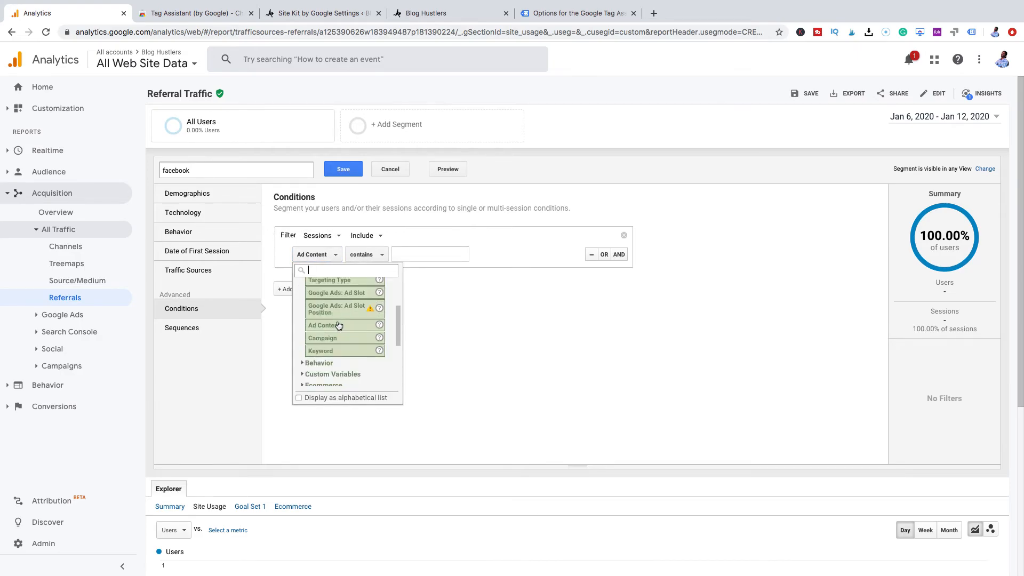
pyautogui.scroll(3, 342, 327)
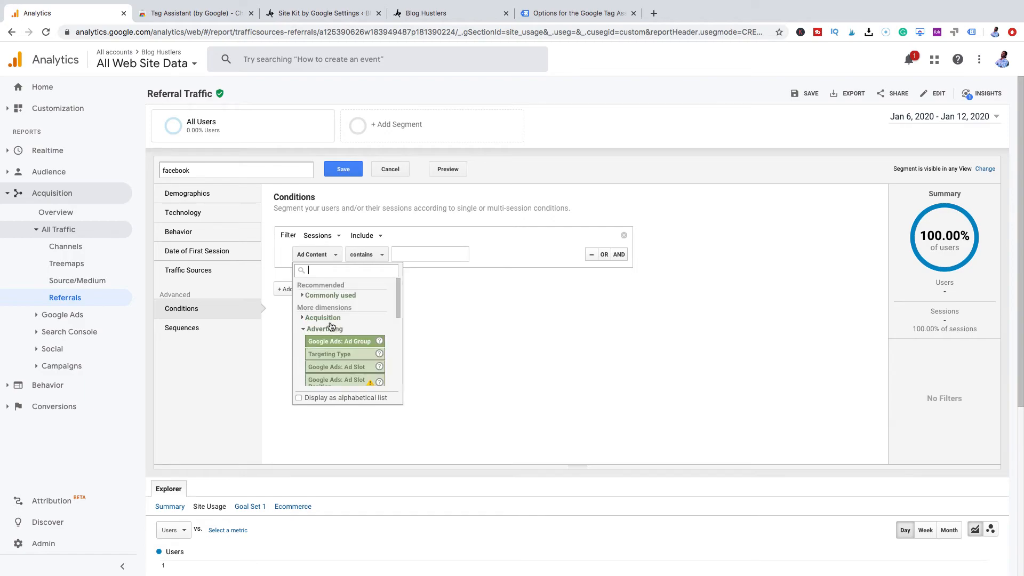
pyautogui.scroll(-2, 338, 346)
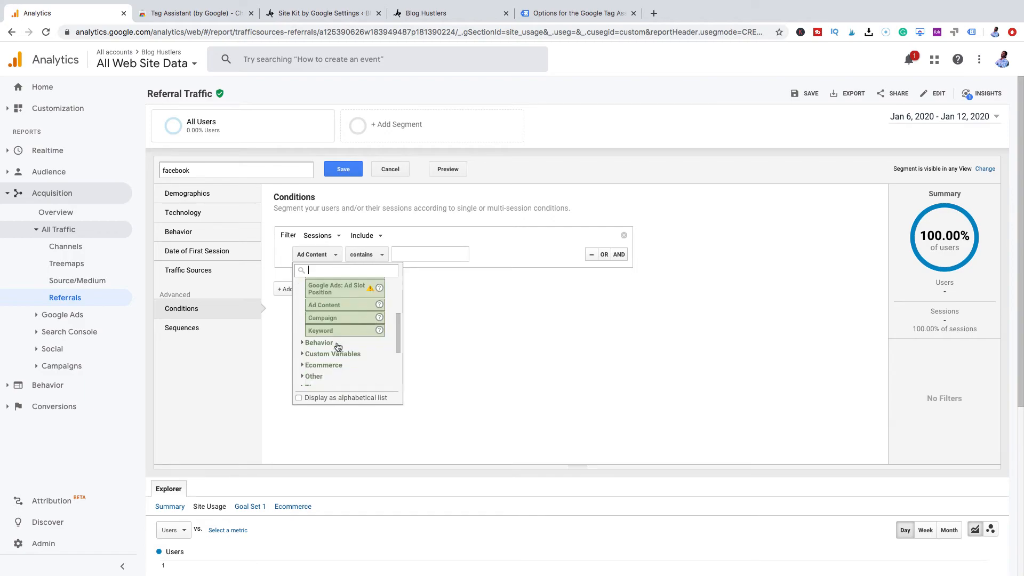
pyautogui.click(303, 344)
pyautogui.scroll(-5, 353, 352)
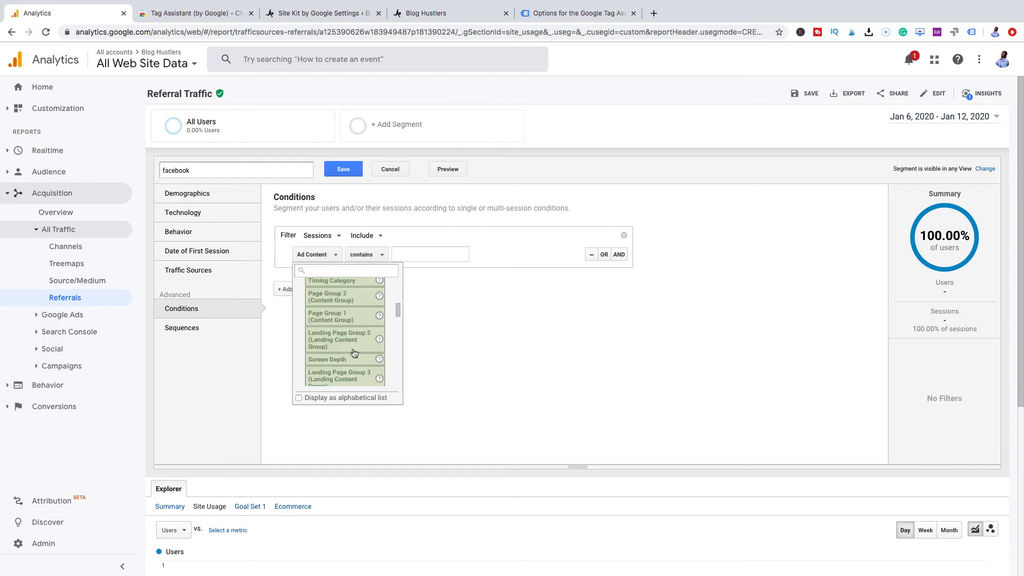
pyautogui.scroll(-5, 352, 354)
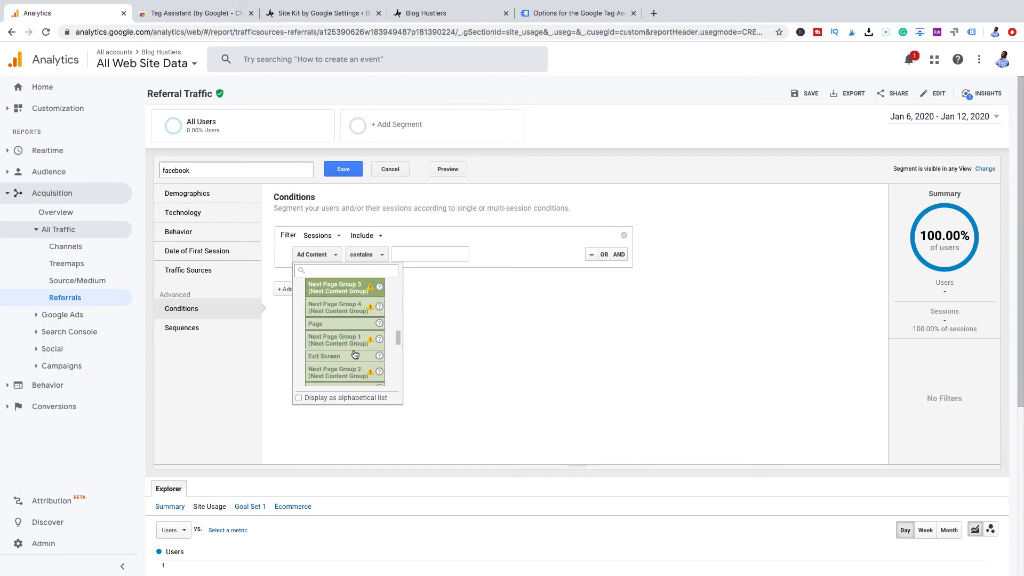
pyautogui.scroll(-5, 349, 357)
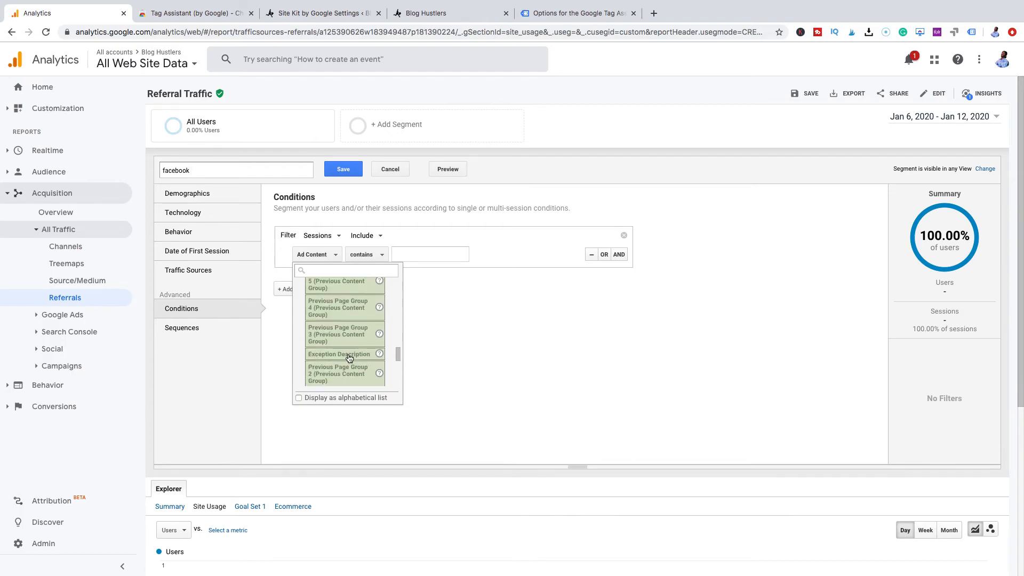
pyautogui.scroll(-5, 349, 358)
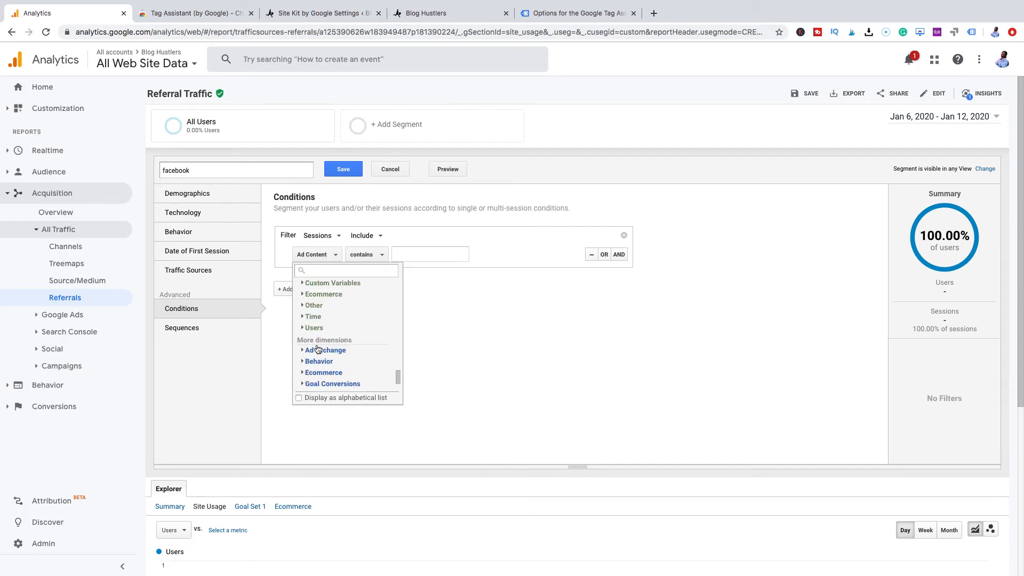
pyautogui.click(302, 306)
pyautogui.click(302, 306)
pyautogui.click(303, 328)
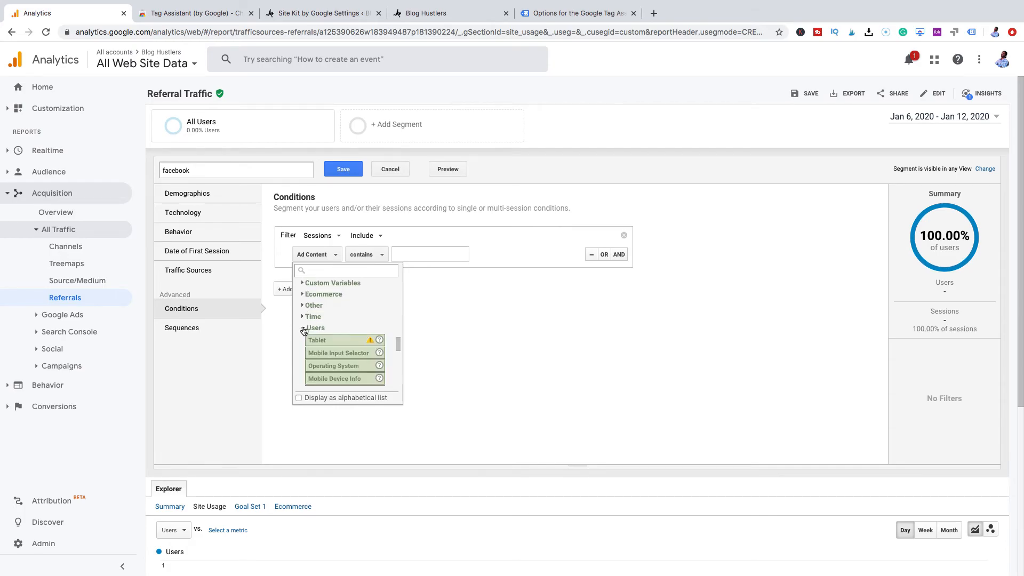
pyautogui.click(303, 328)
pyautogui.scroll(1, 304, 322)
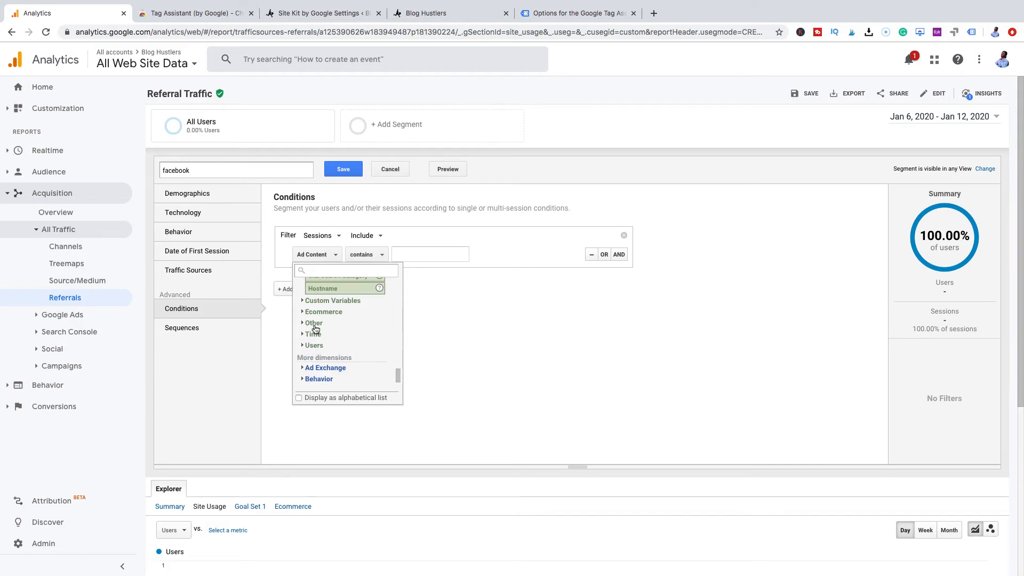
pyautogui.click(305, 305)
pyautogui.click(305, 305)
pyautogui.scroll(3, 328, 328)
pyautogui.scroll(5, 330, 333)
# Set the facebook segment's condition to sessions whose Source contains "facebook.com"
pyautogui.click(319, 271)
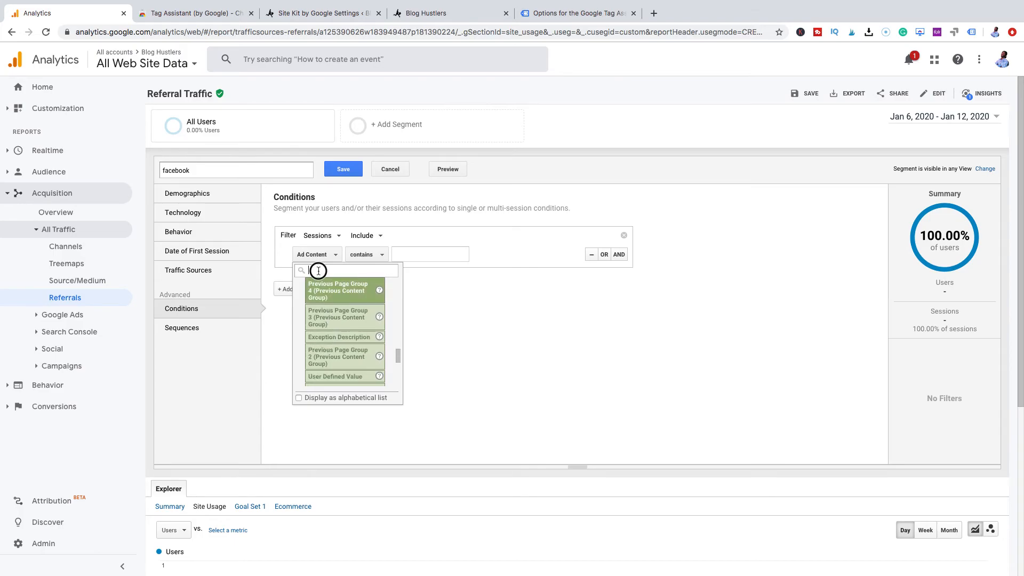
pyautogui.write('source')
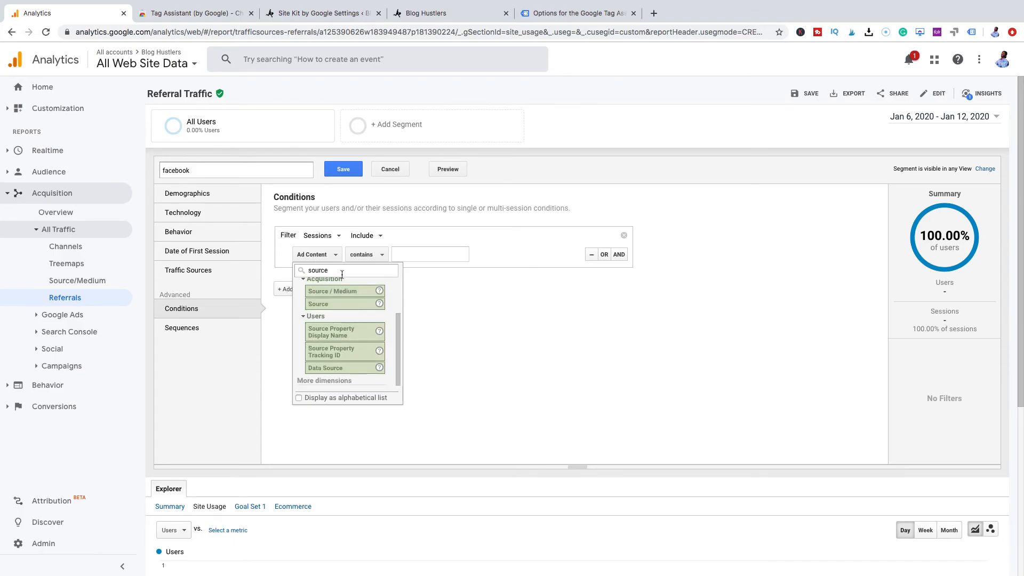
pyautogui.click(346, 305)
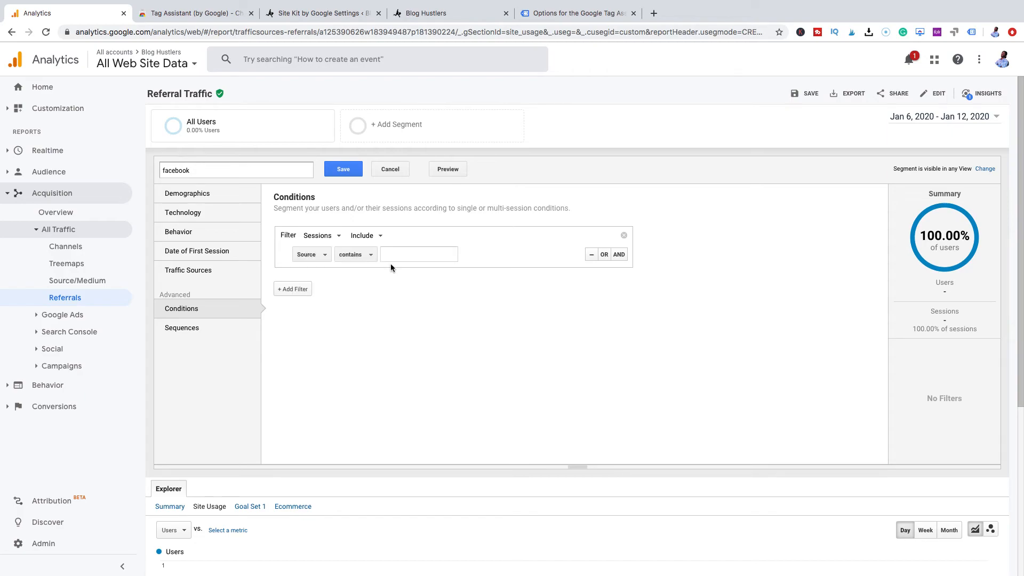
pyautogui.click(396, 252)
pyautogui.write('f')
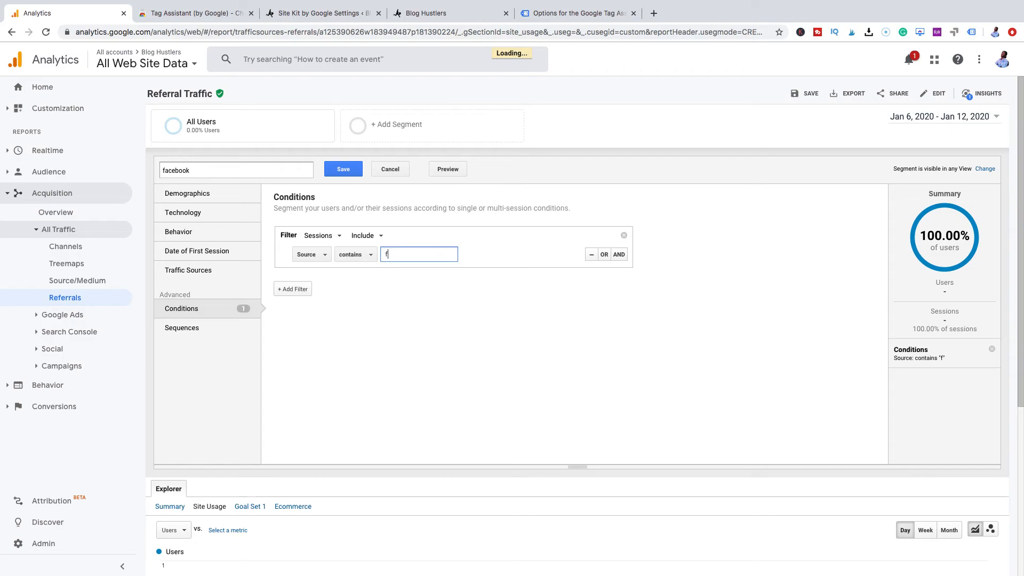
pyautogui.write('acebook.com')
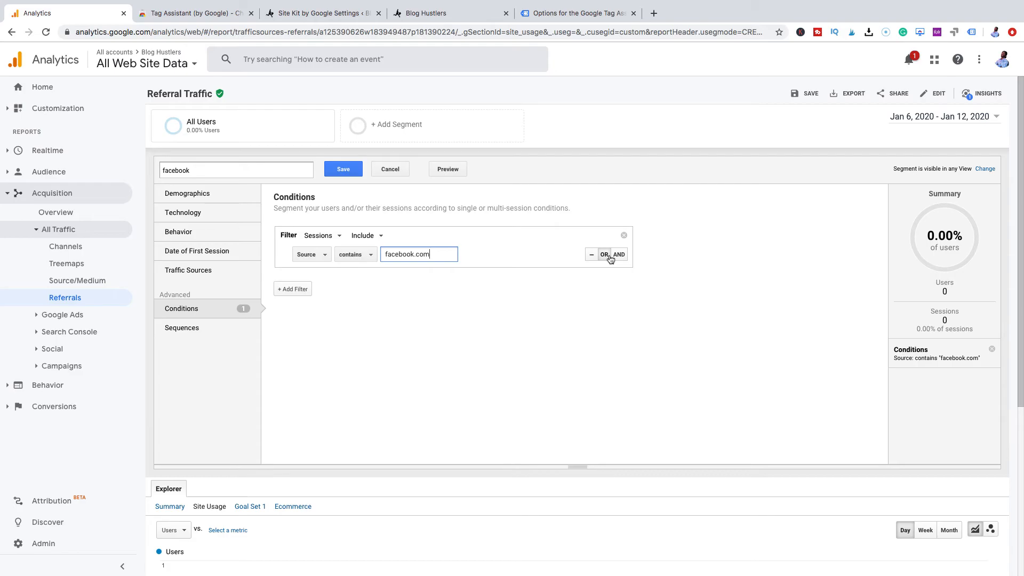
# Add an OR condition for Source containing "m.facebook.com" and save the facebook segment
pyautogui.click(600, 257)
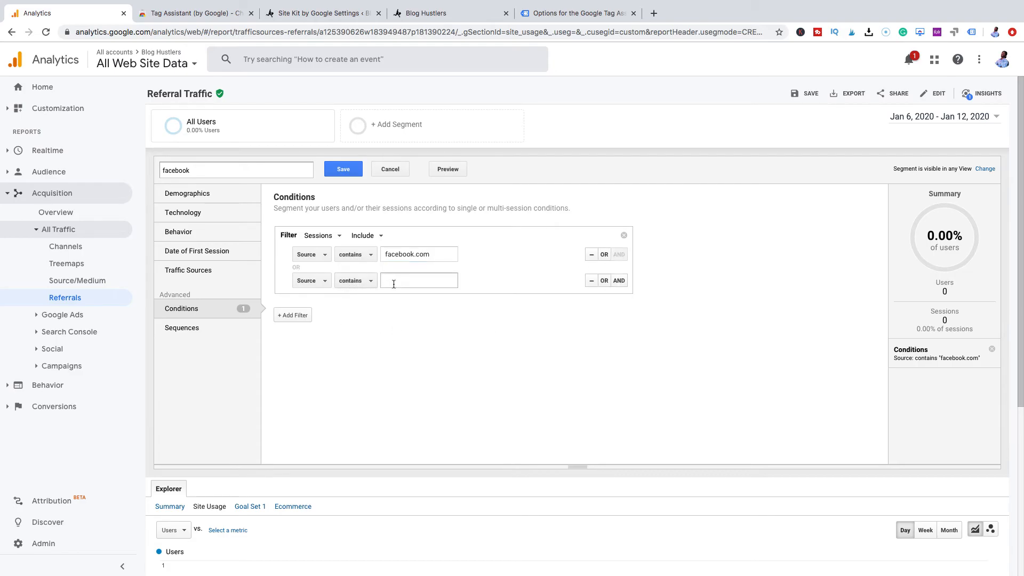
pyautogui.click(393, 283)
pyautogui.write('m.faceb')
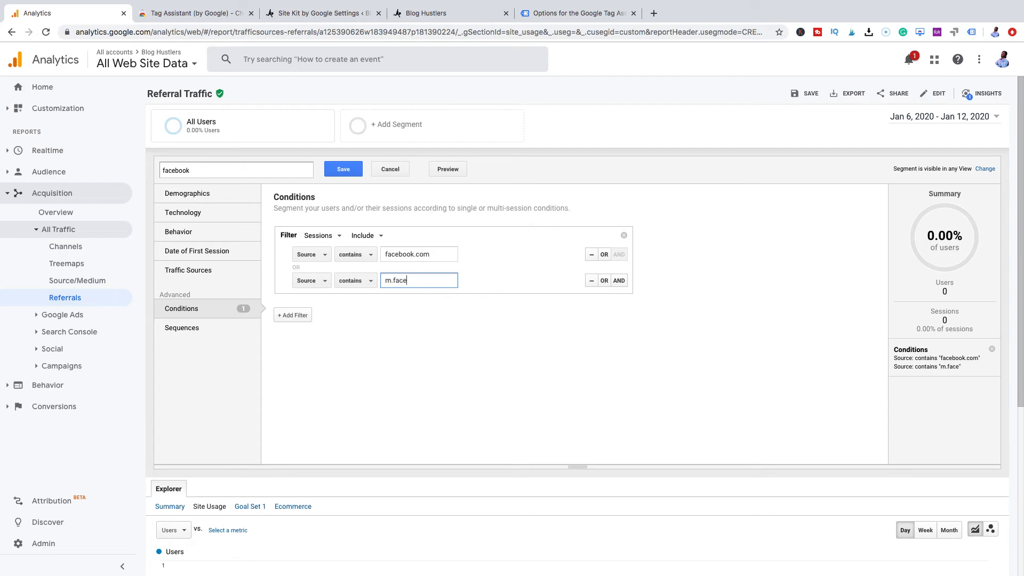
pyautogui.write('ook.com')
pyautogui.click(352, 171)
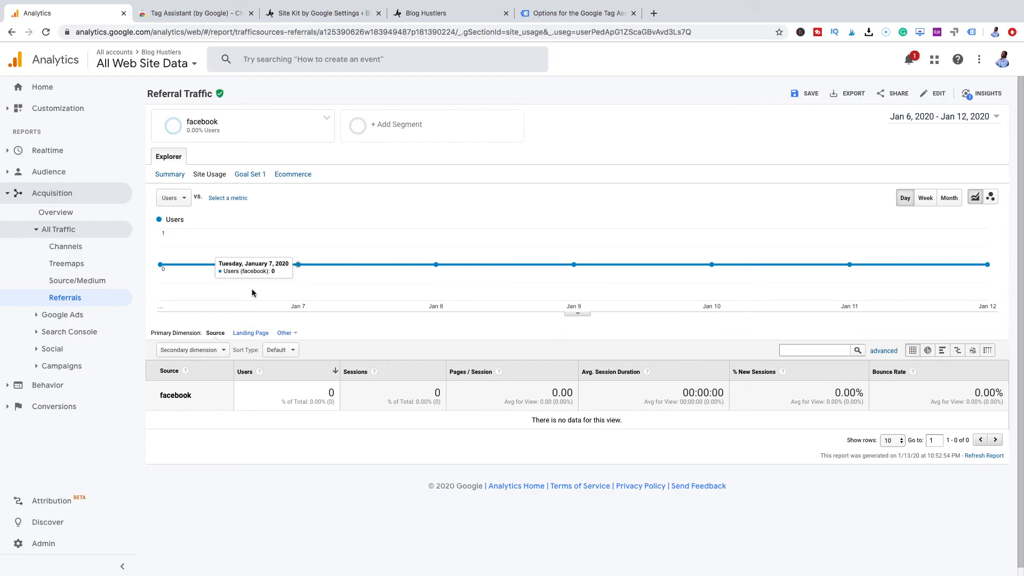
# Start another new segment on the Referral Traffic report and name it "twitter"
pyautogui.click(384, 128)
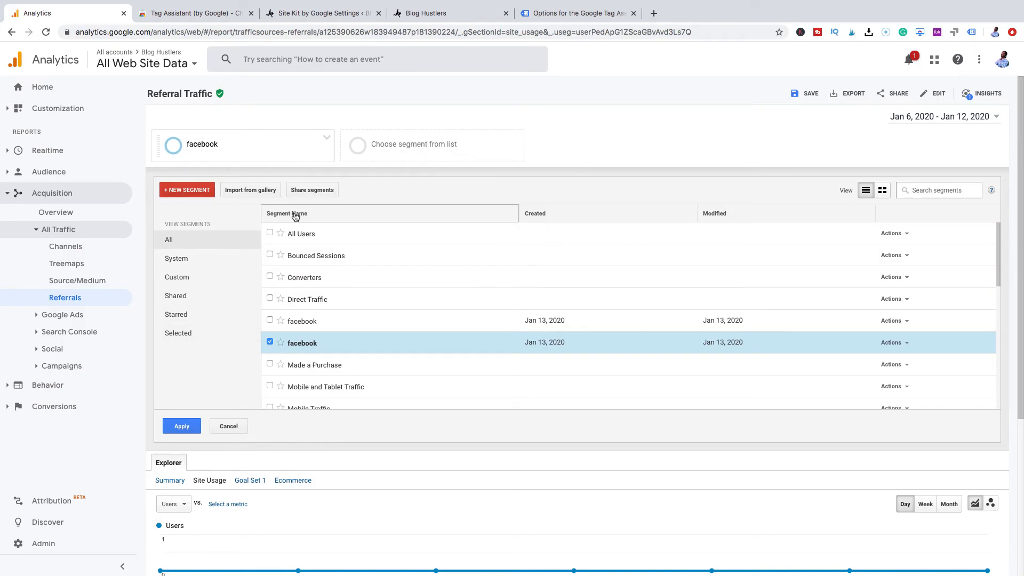
pyautogui.click(188, 198)
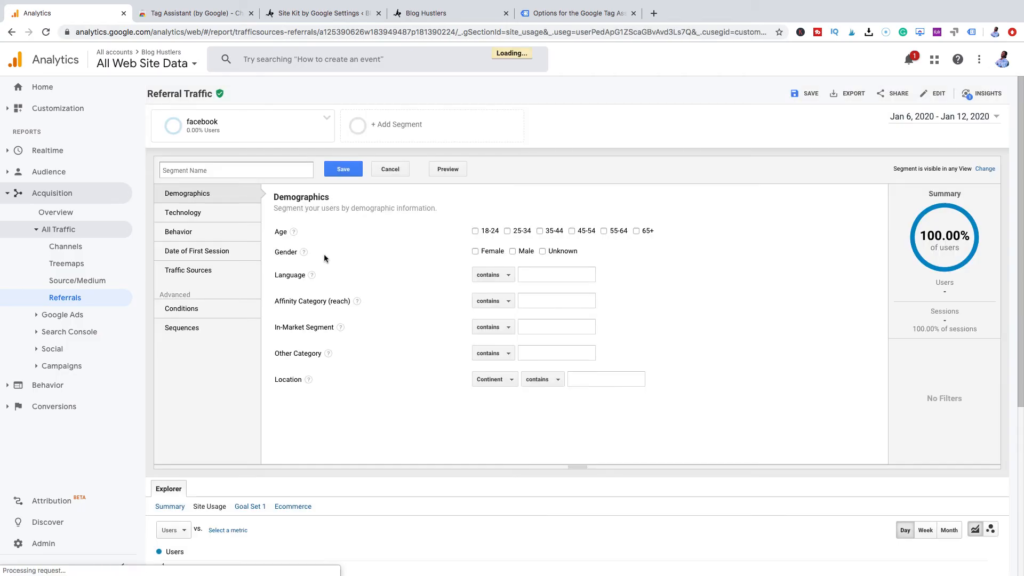
pyautogui.click(226, 166)
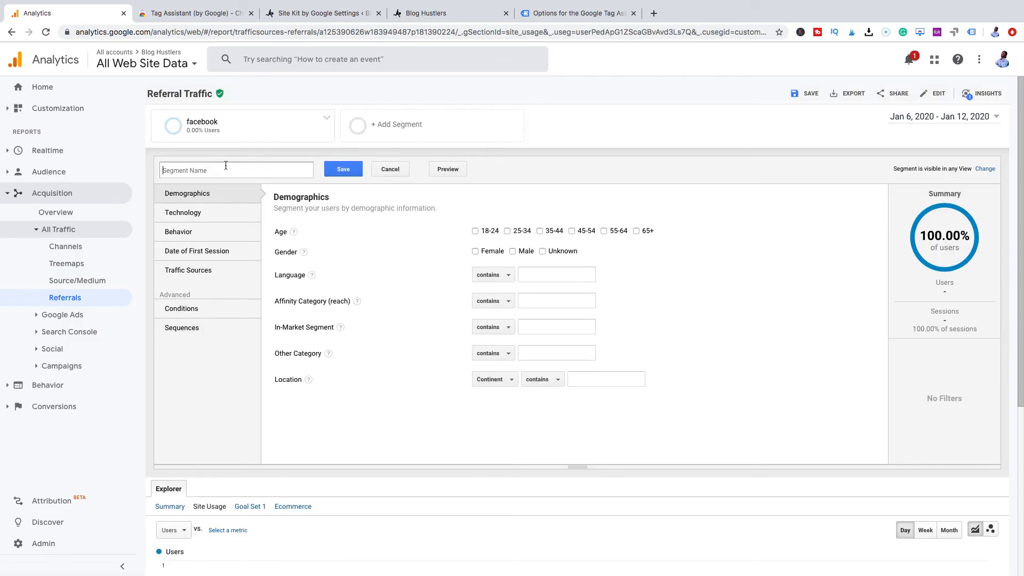
pyautogui.write('twitter')
# Add a condition to the twitter segment that Source contains "t.co" and save the segment
pyautogui.click(177, 315)
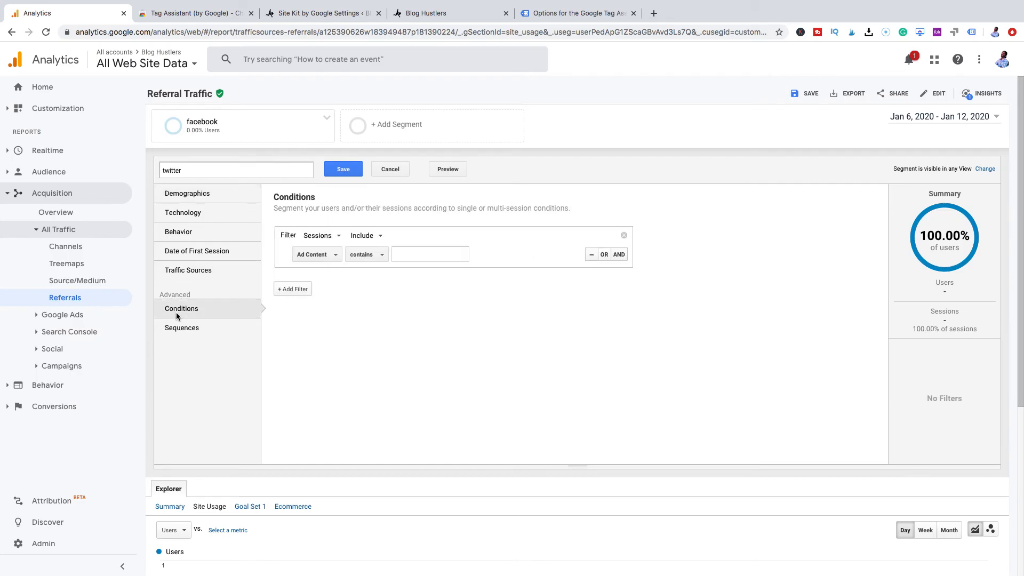
pyautogui.click(323, 260)
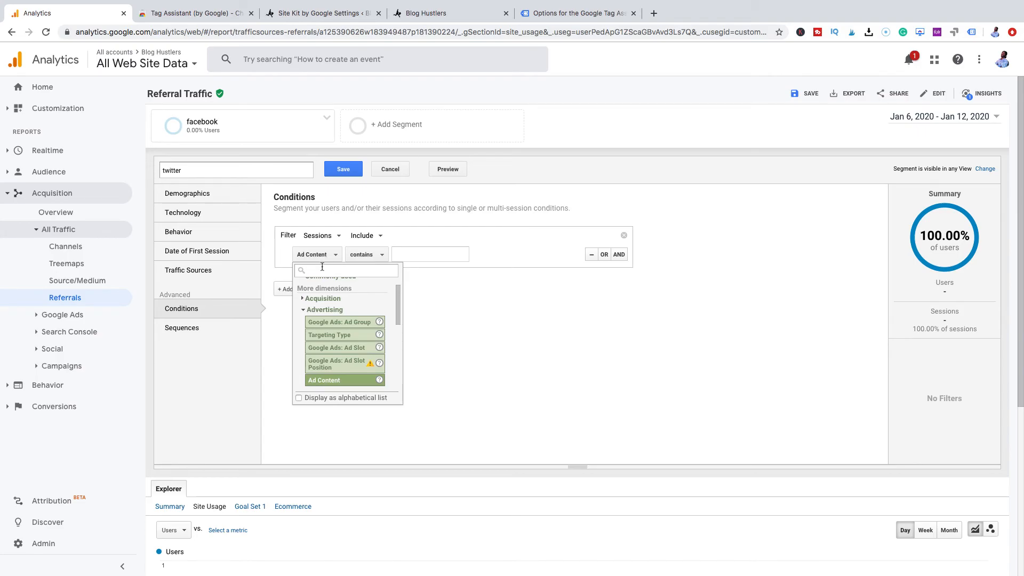
pyautogui.write('source')
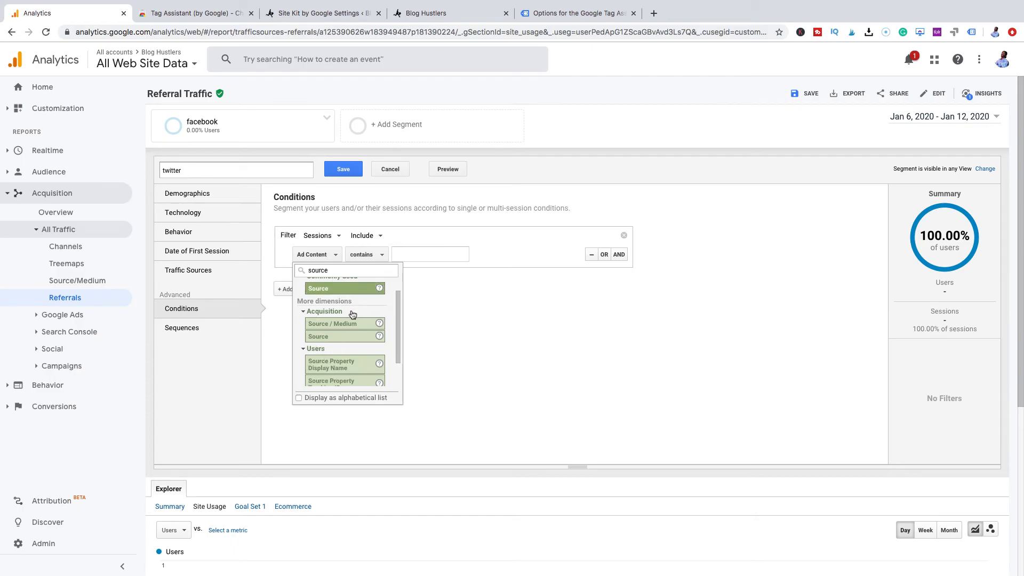
pyautogui.click(323, 309)
pyautogui.click(393, 254)
pyautogui.write('t.com')
pyautogui.press('BackSpace')
pyautogui.press('BackSpace')
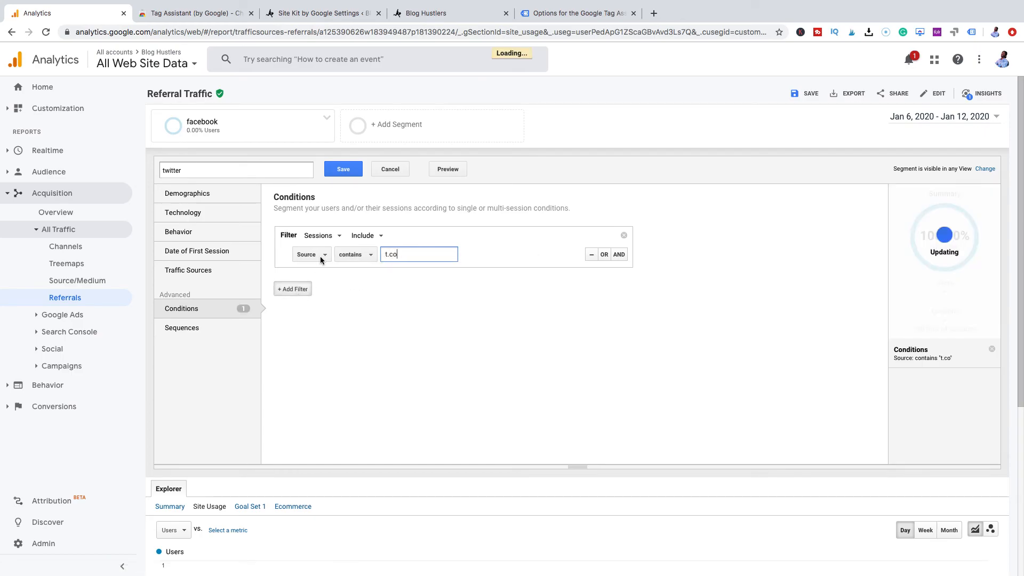
pyautogui.click(345, 169)
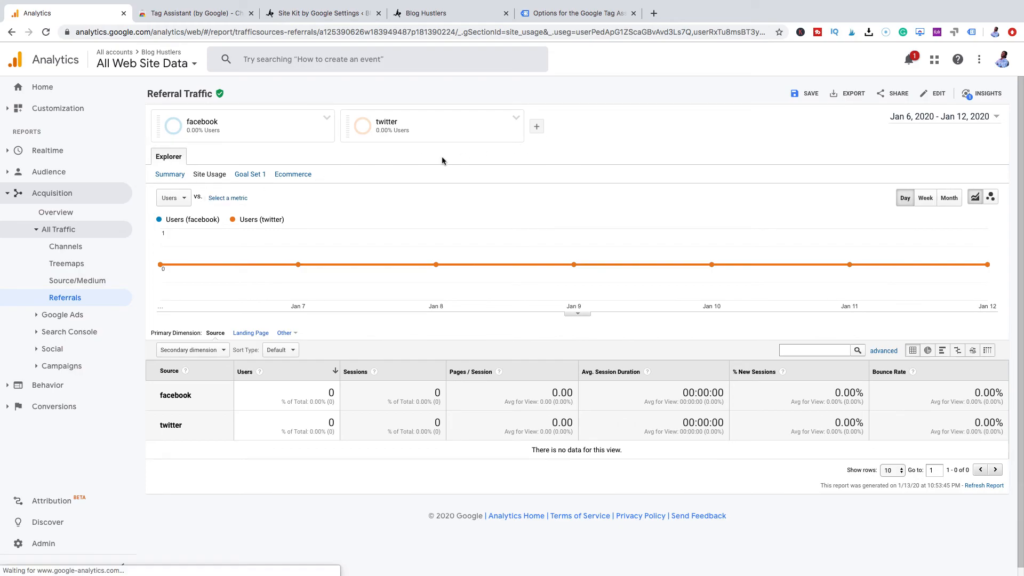
# Start a third new segment beside facebook and twitter and name it "instagram"
pyautogui.click(536, 128)
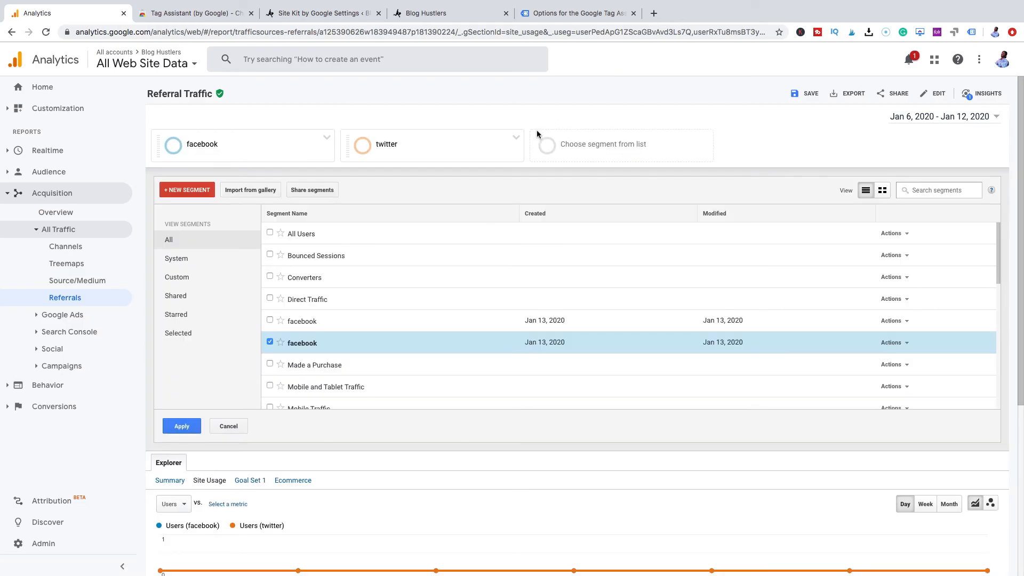
pyautogui.click(201, 193)
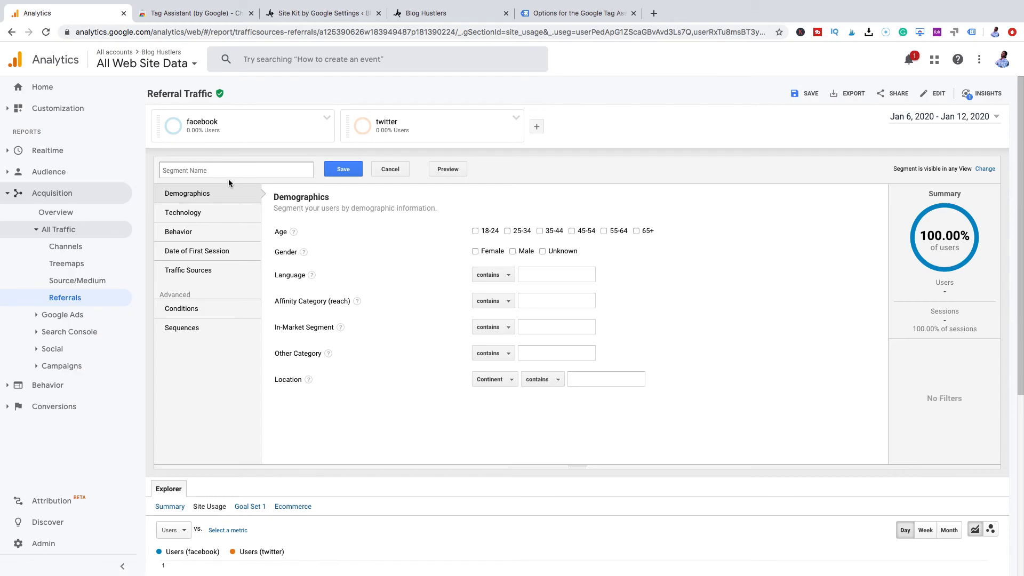
pyautogui.write('instagram')
# Add a condition to the instagram segment that Source contains "instagram.com" and save the segment
pyautogui.click(205, 308)
pyautogui.click(411, 255)
pyautogui.click(335, 256)
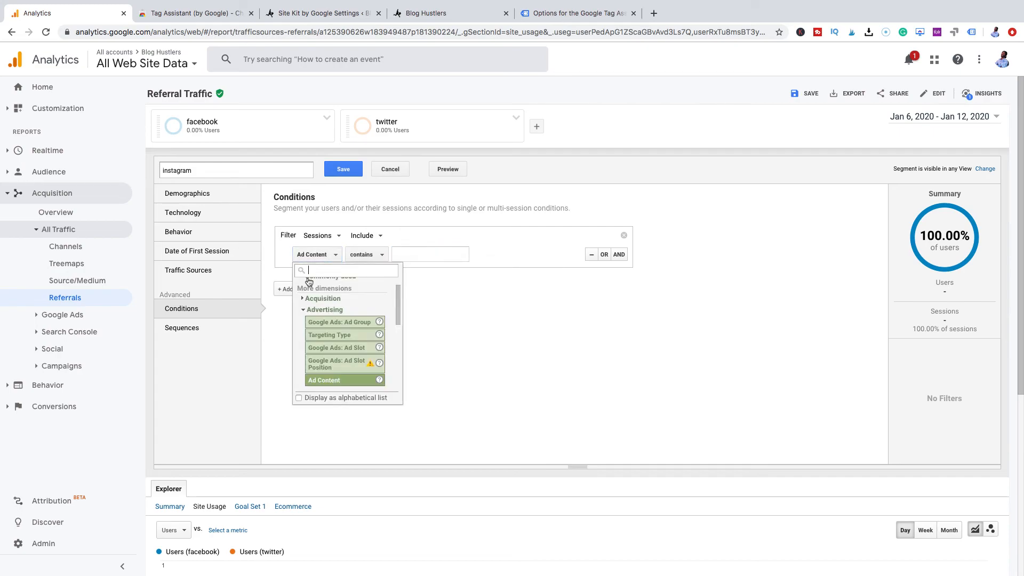
pyautogui.write('source')
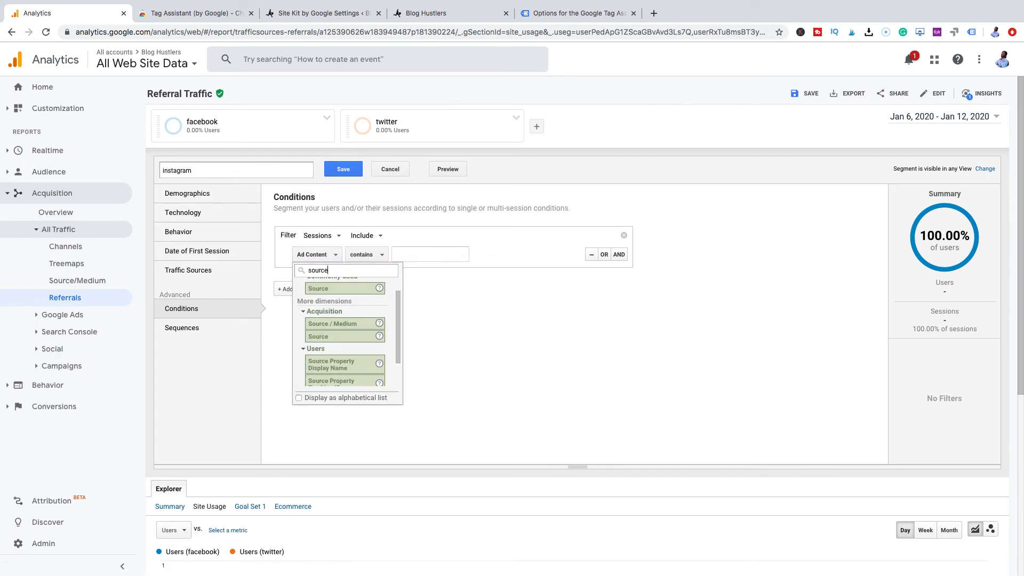
pyautogui.click(327, 288)
pyautogui.click(396, 254)
pyautogui.write('instagram.com')
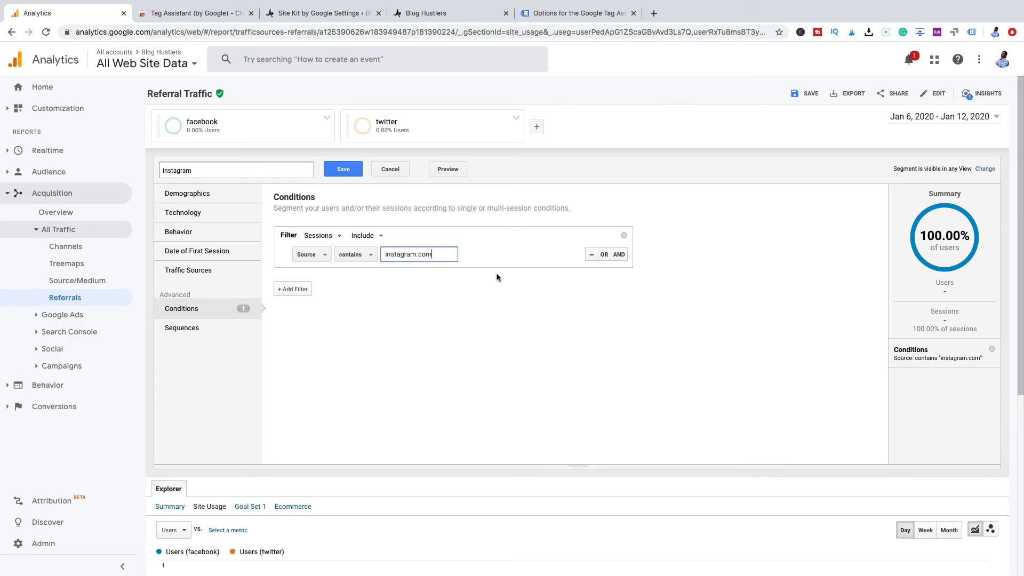
pyautogui.click(430, 293)
pyautogui.click(353, 169)
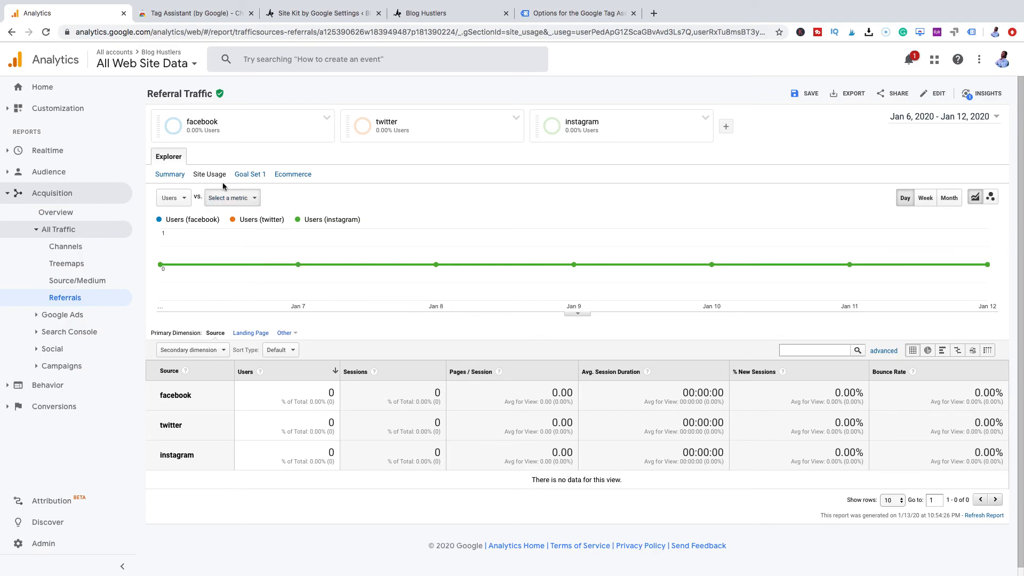
# Start a fourth new segment on the Referral Traffic report and name it "pinterest"
pyautogui.moveTo(182, 135)
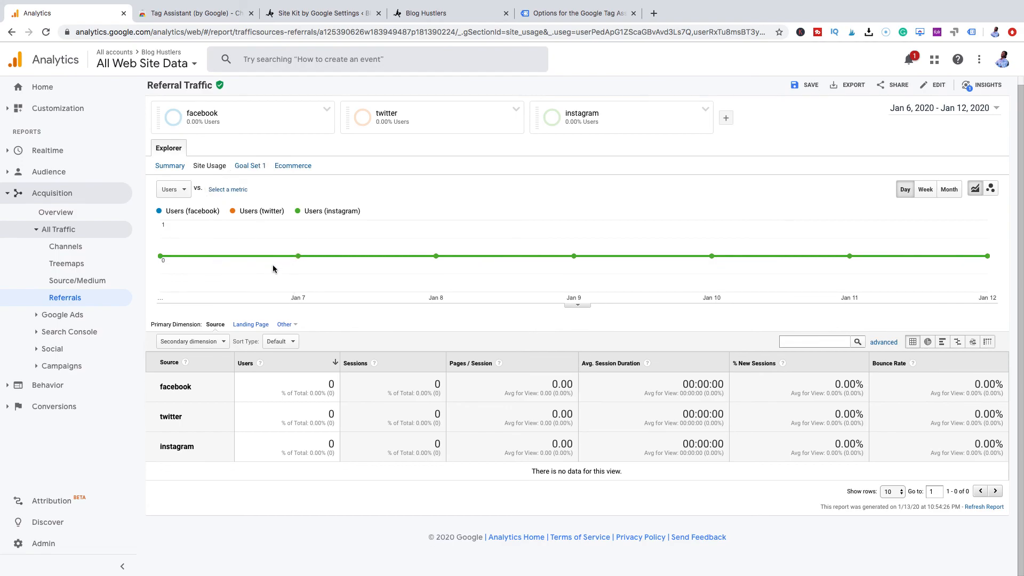
pyautogui.click(725, 126)
pyautogui.click(206, 192)
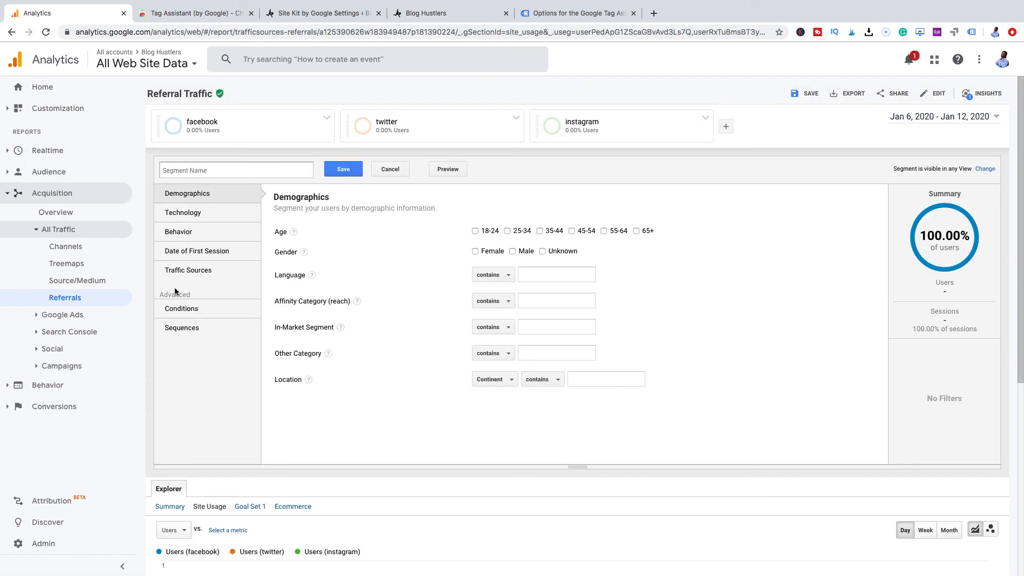
pyautogui.click(197, 170)
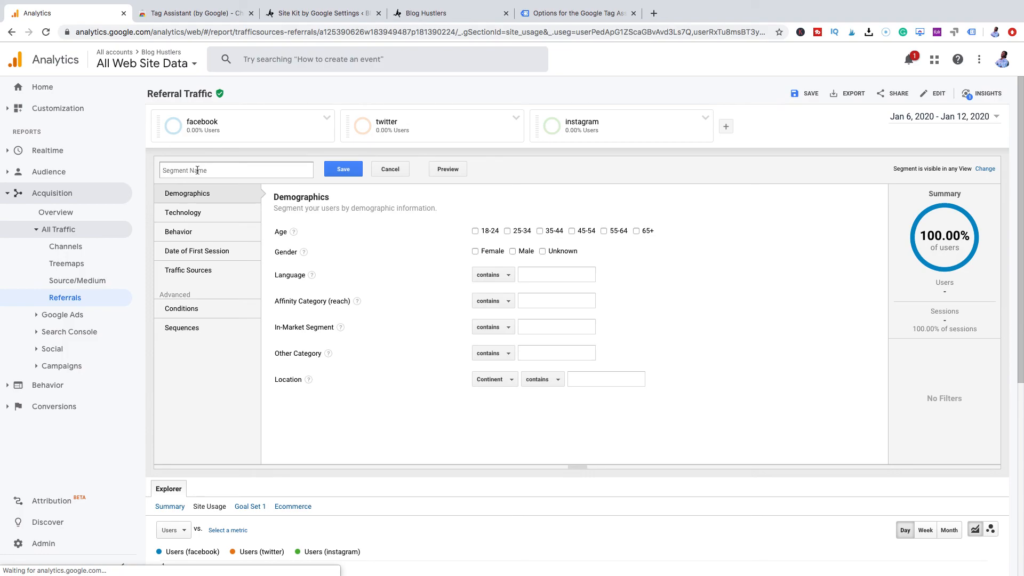
pyautogui.write('pinterest')
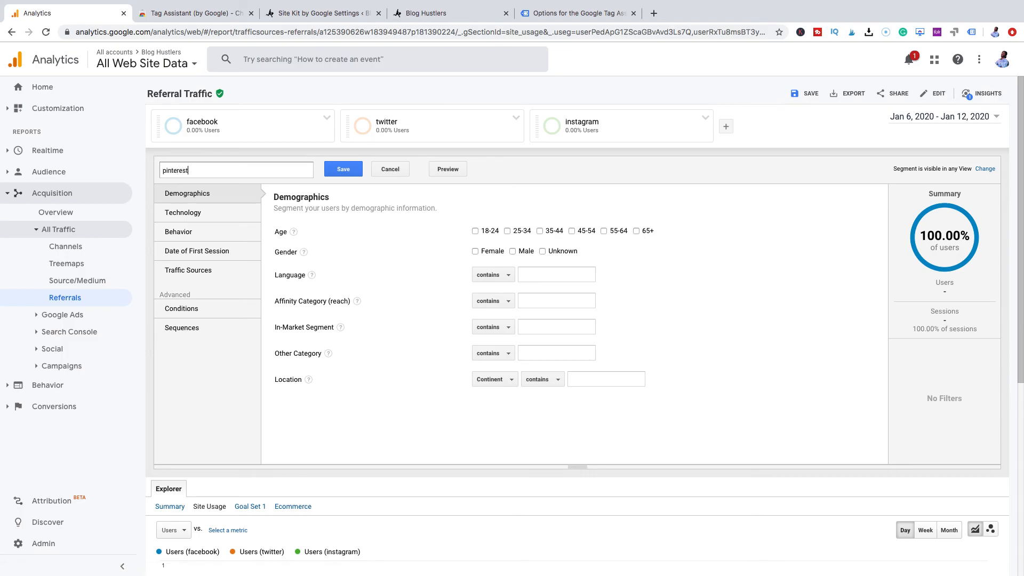
# Add a condition to the pinterest segment that Source contains "pinterest.com" and save the segment
pyautogui.click(197, 308)
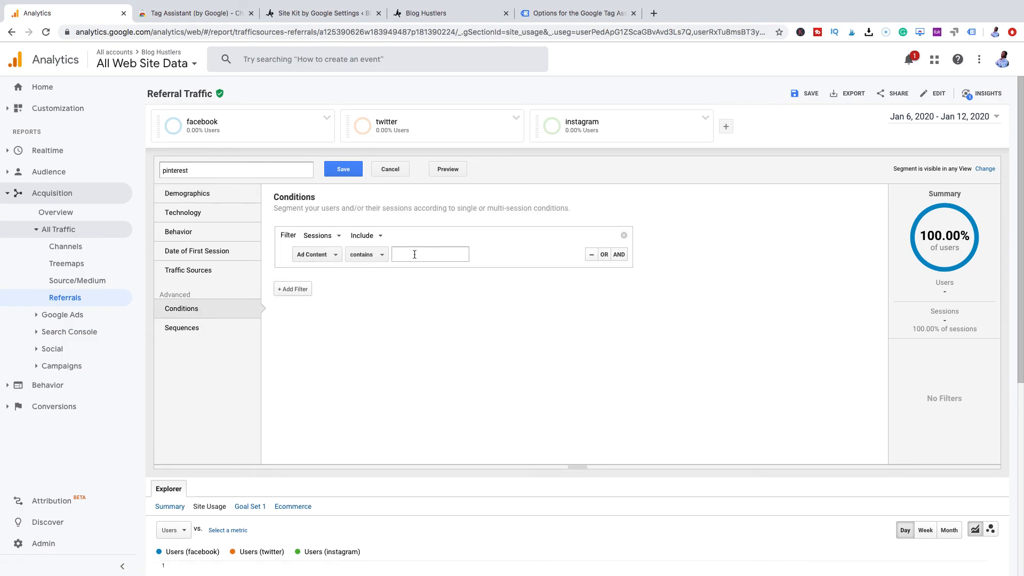
pyautogui.click(331, 255)
pyautogui.write('source')
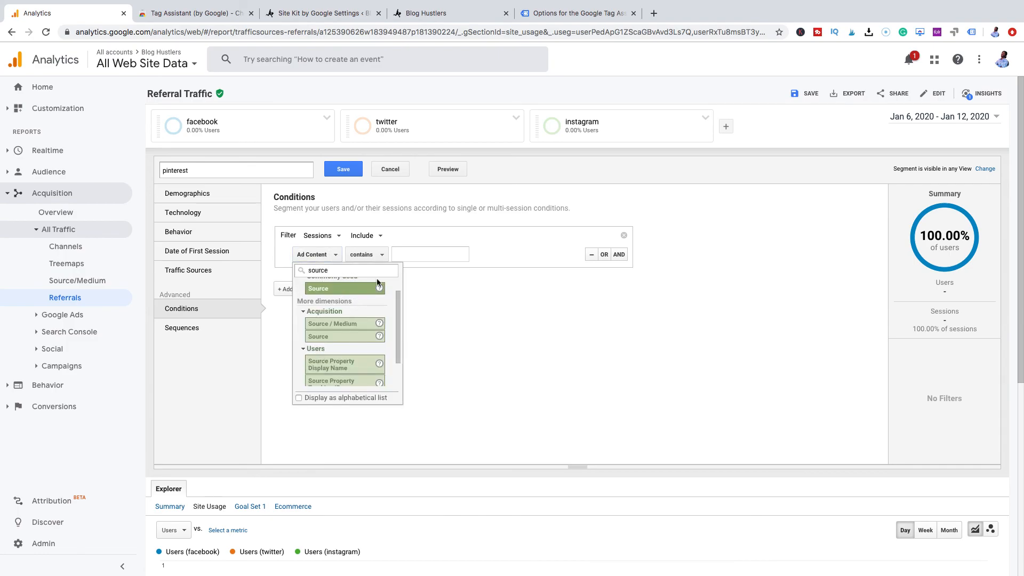
pyautogui.click(362, 288)
pyautogui.click(412, 254)
pyautogui.write('pinterest.com,')
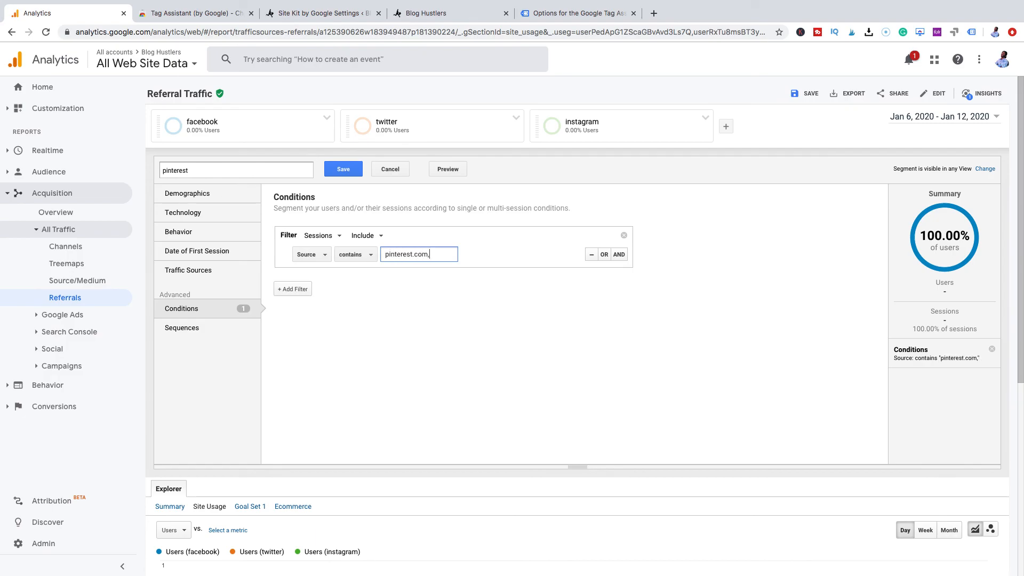
pyautogui.press('BackSpace')
pyautogui.click(354, 170)
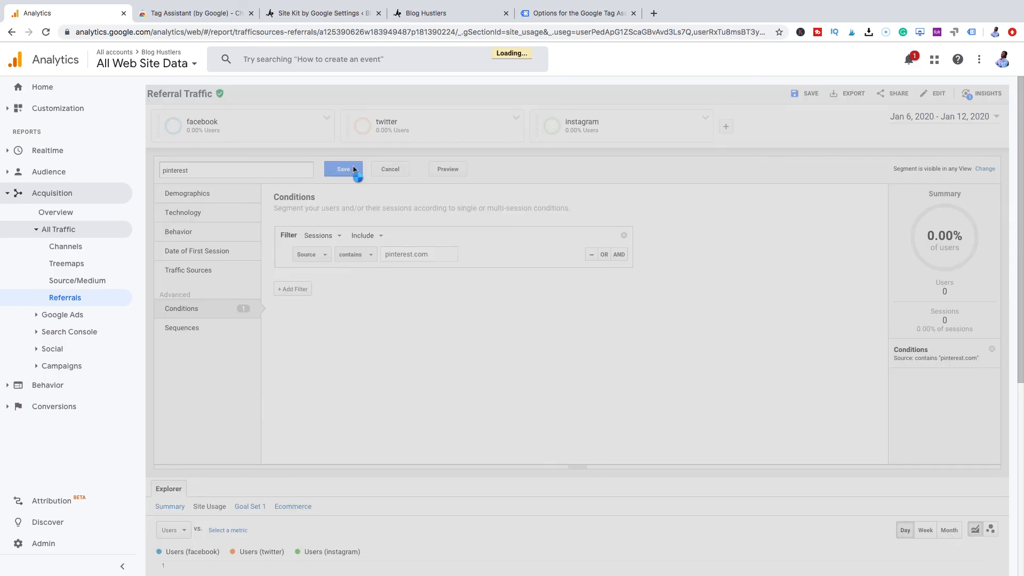